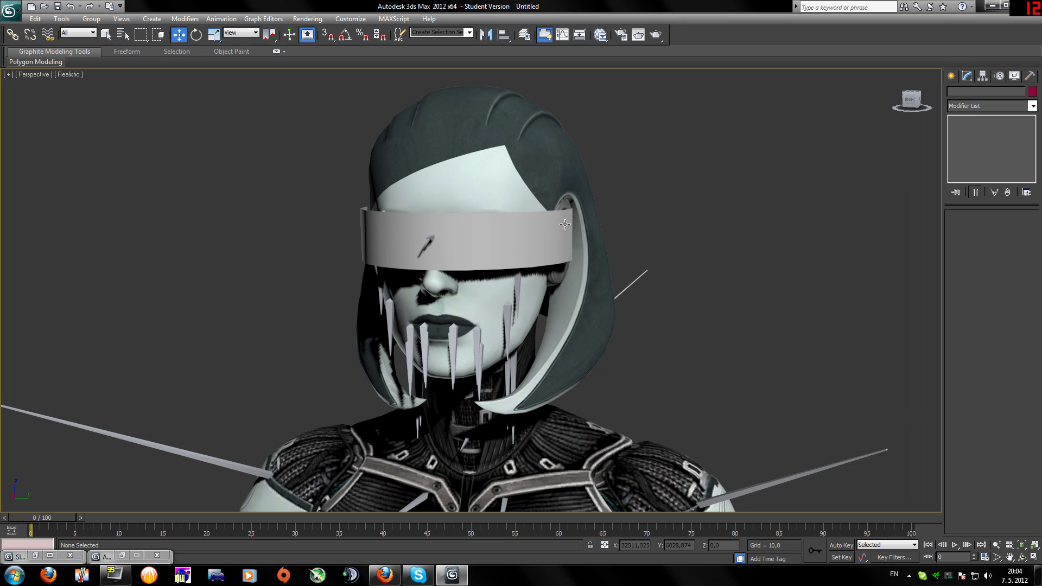
pyautogui.moveTo(910, 102); pyautogui.dragTo(890, 103)
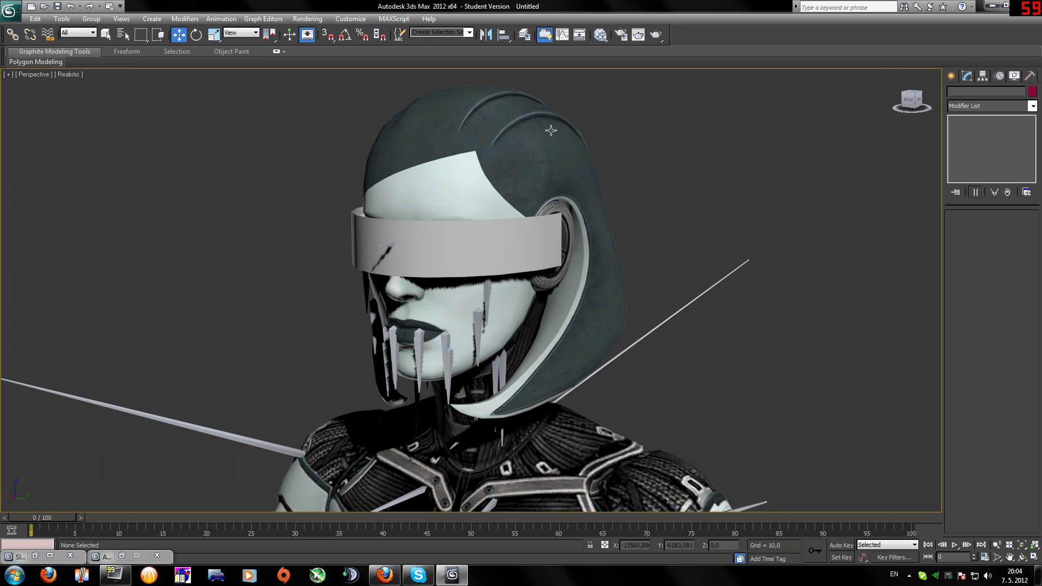
pyautogui.click(906, 108)
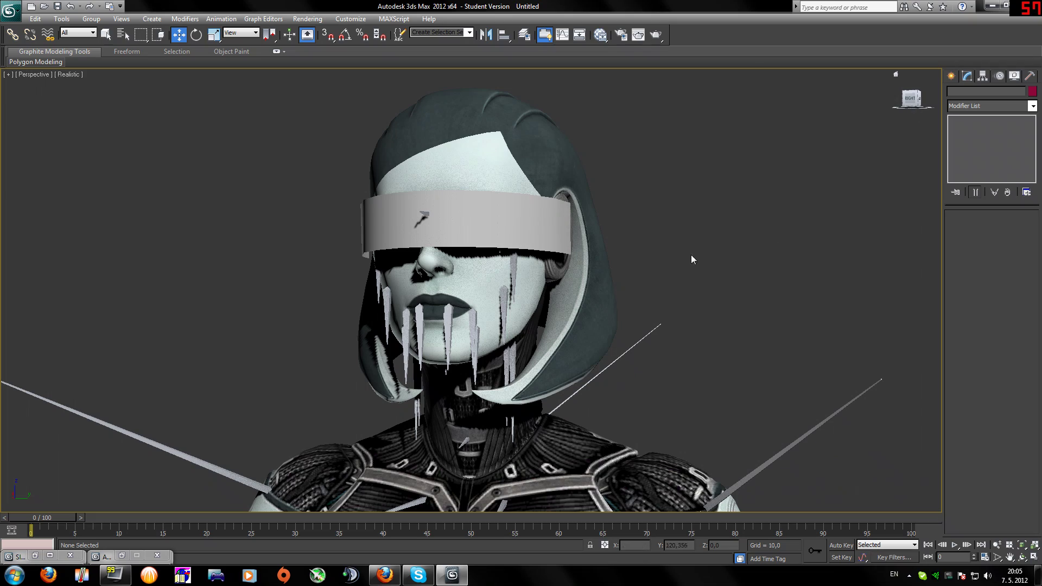
pyautogui.click(912, 98)
pyautogui.keyDown('alt'); pyautogui.moveTo(477, 303); pyautogui.dragTo(521, 304, button='middle'); pyautogui.keyUp('alt')
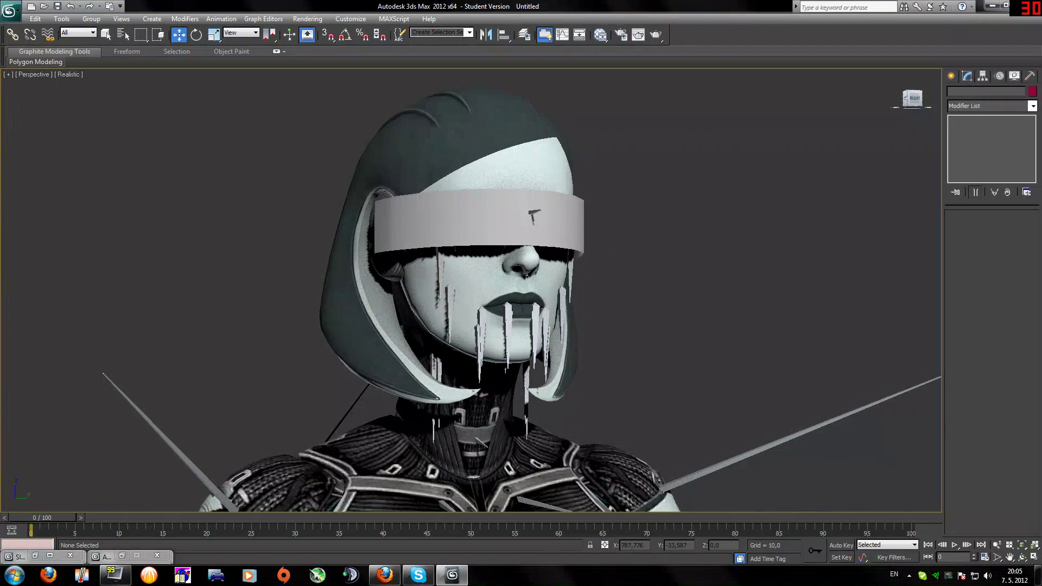
pyautogui.keyDown('alt'); pyautogui.moveTo(863, 190); pyautogui.dragTo(723, 217, button='middle'); pyautogui.keyUp('alt')
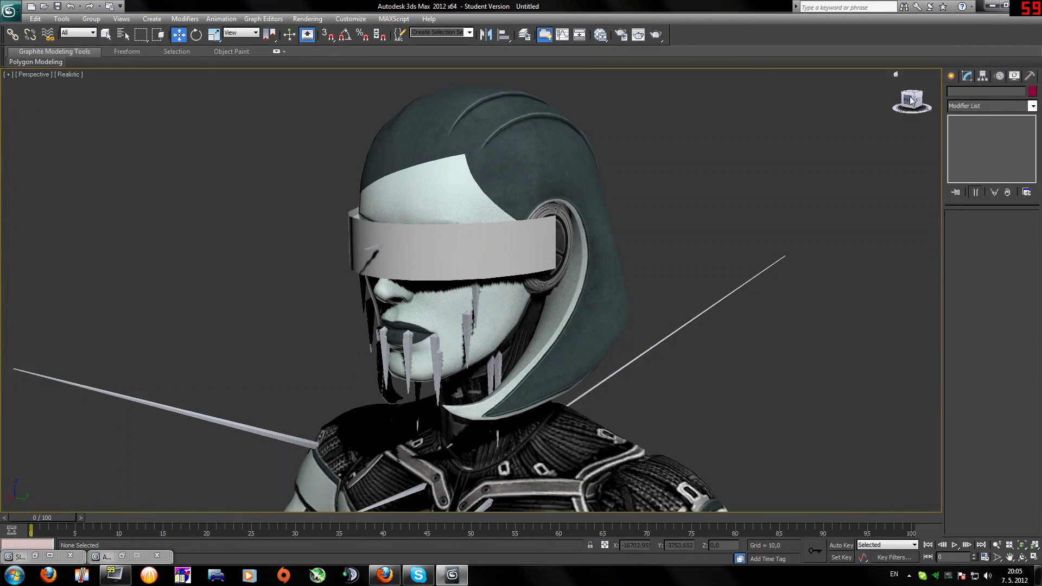
# - Open the HMF_ARM_EDIa_MAT_1a material in the Slate Material Editor and set its ambient and diffuse colours to near-black
pyautogui.press('m')
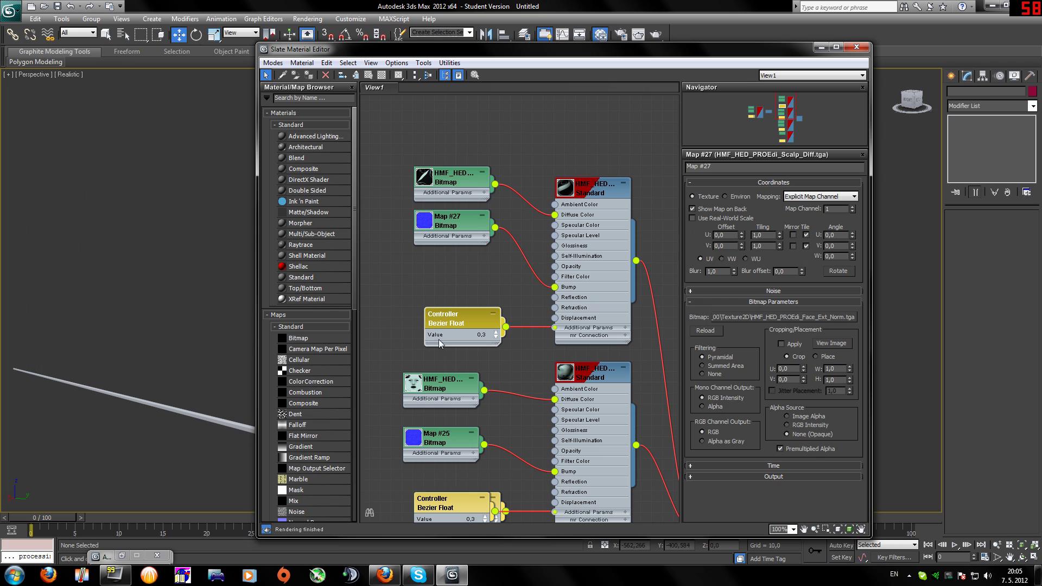
pyautogui.click(445, 290)
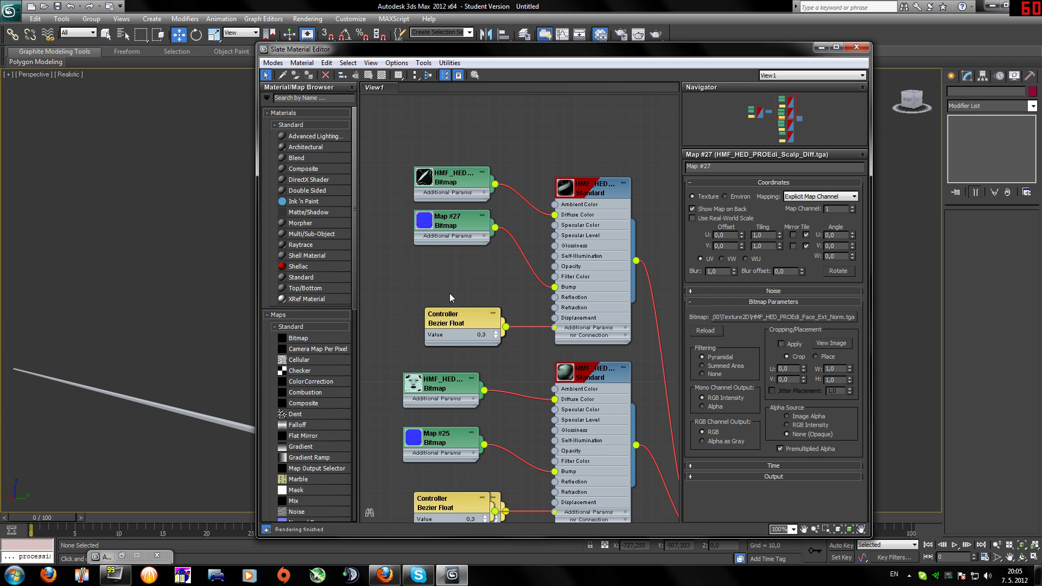
pyautogui.scroll(-2, 446, 291)
pyautogui.moveTo(418, 299); pyautogui.dragTo(704, 222, button='middle')
pyautogui.moveTo(503, 416); pyautogui.dragTo(569, 401, button='middle')
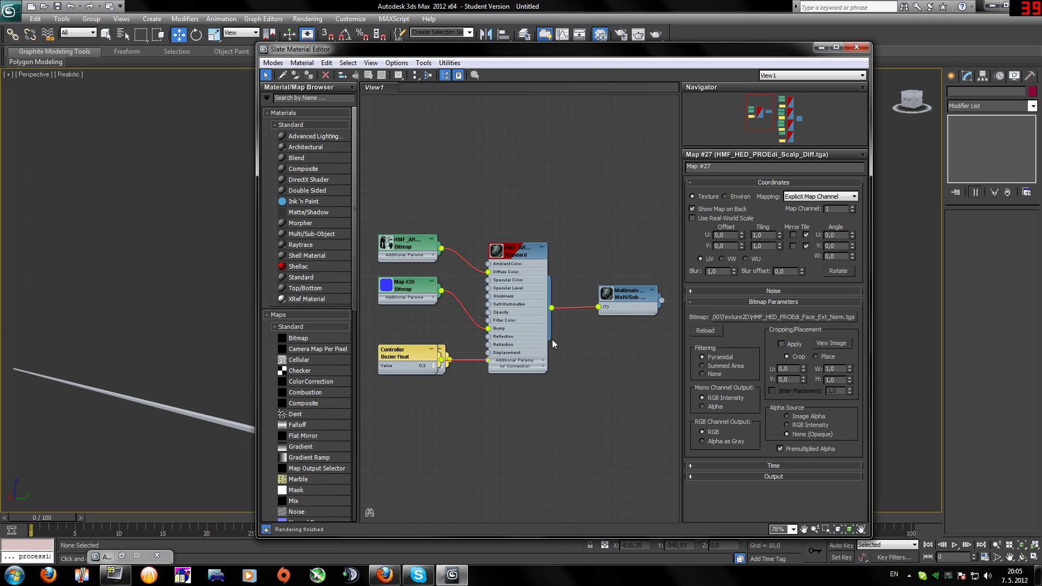
pyautogui.doubleClick(526, 258)
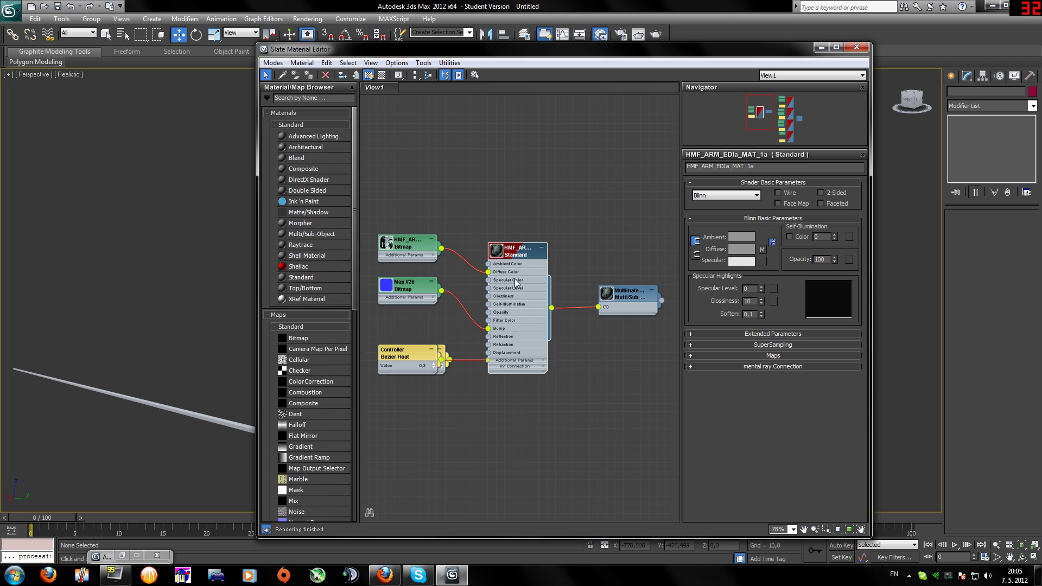
pyautogui.click(741, 237)
pyautogui.moveTo(319, 121); pyautogui.dragTo(318, 148)
pyautogui.click(398, 159)
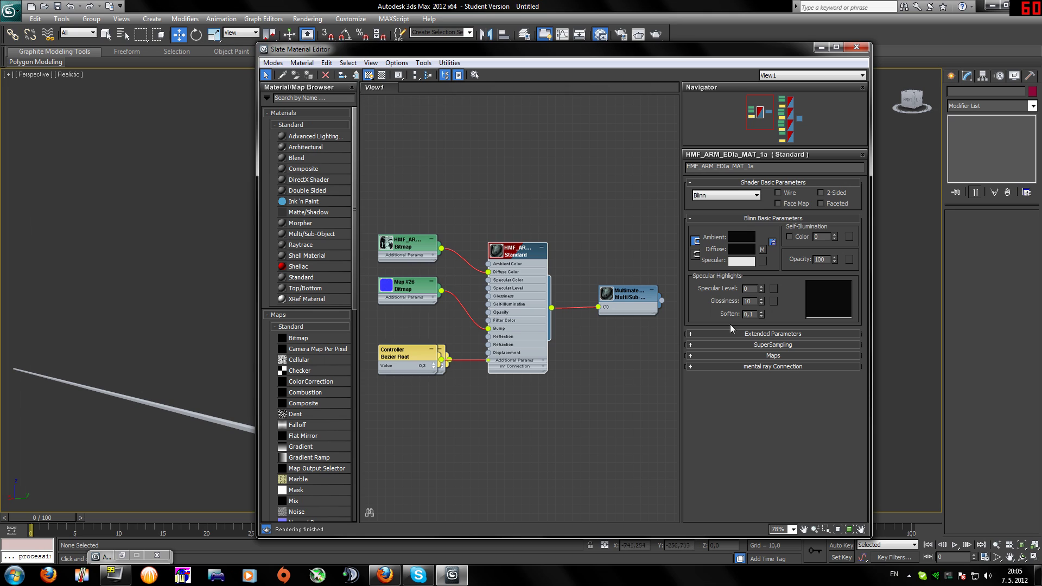
# - Connect the arm diffuse bitmap to the material's Glossiness input and set Specular Level to 400 and Glossiness to 50
pyautogui.moveTo(441, 248); pyautogui.dragTo(489, 297)
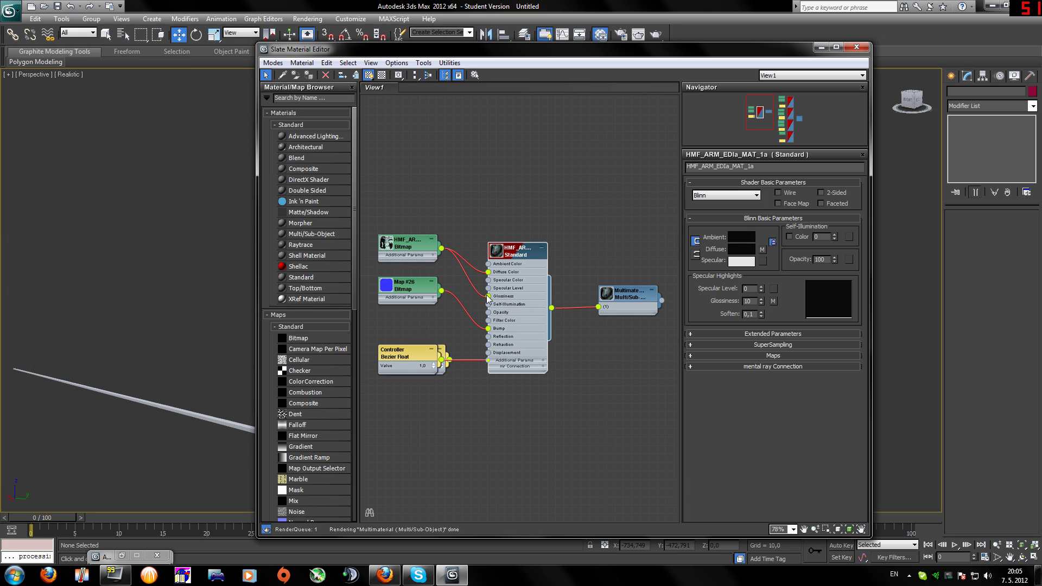
pyautogui.click(691, 356)
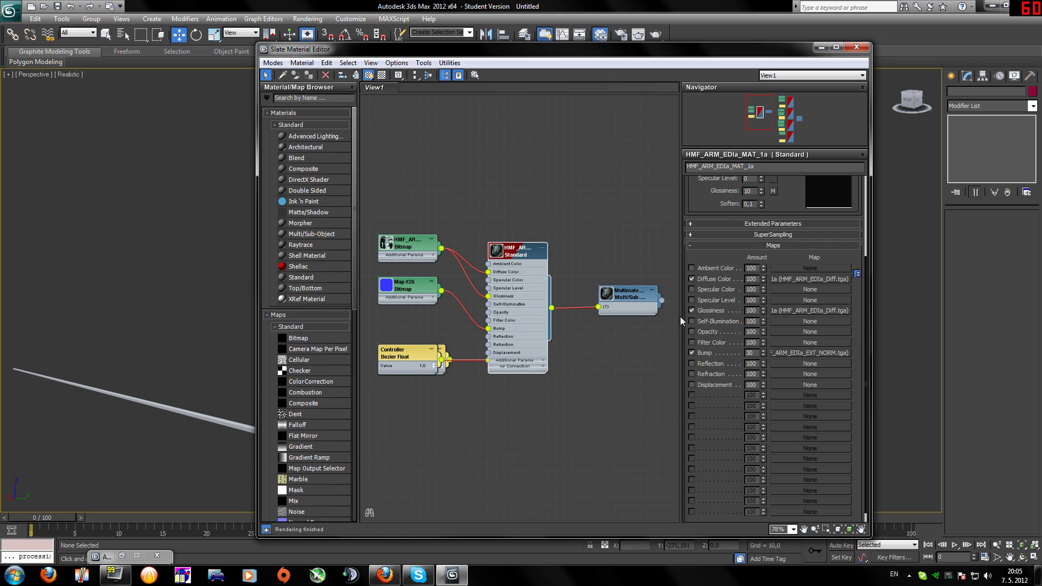
pyautogui.scroll(3, 701, 297)
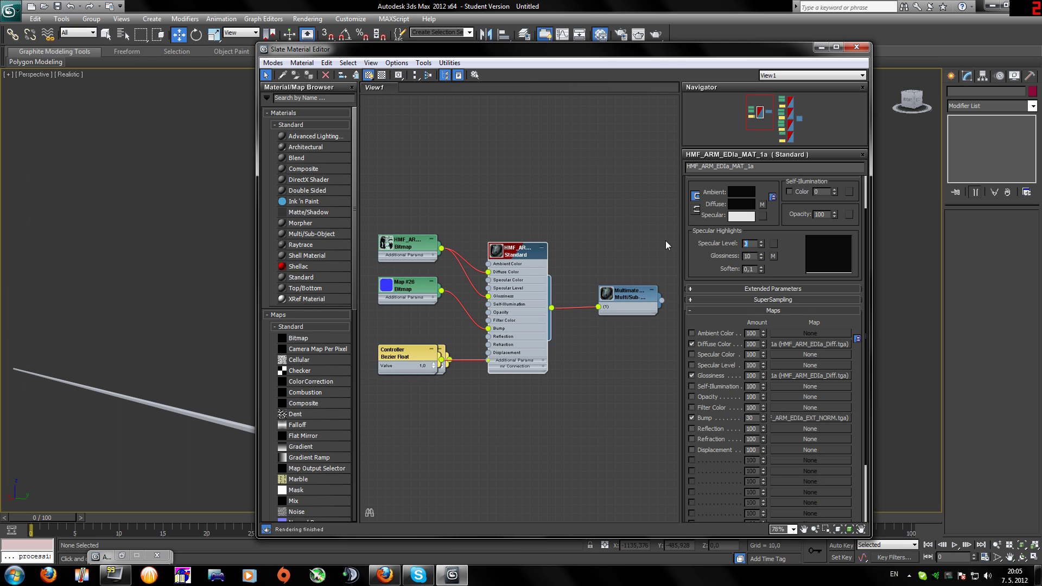
pyautogui.write('400')
pyautogui.press('Tab')
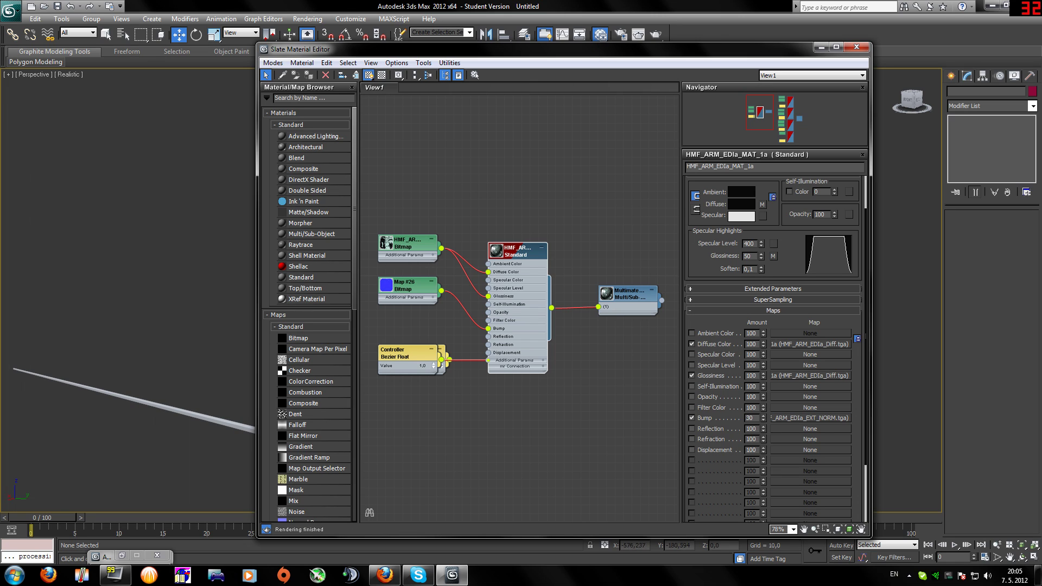
# - Set the arm material's Glossiness map amount to 60 and minimize the material editor
pyautogui.moveTo(756, 376); pyautogui.dragTo(680, 372)
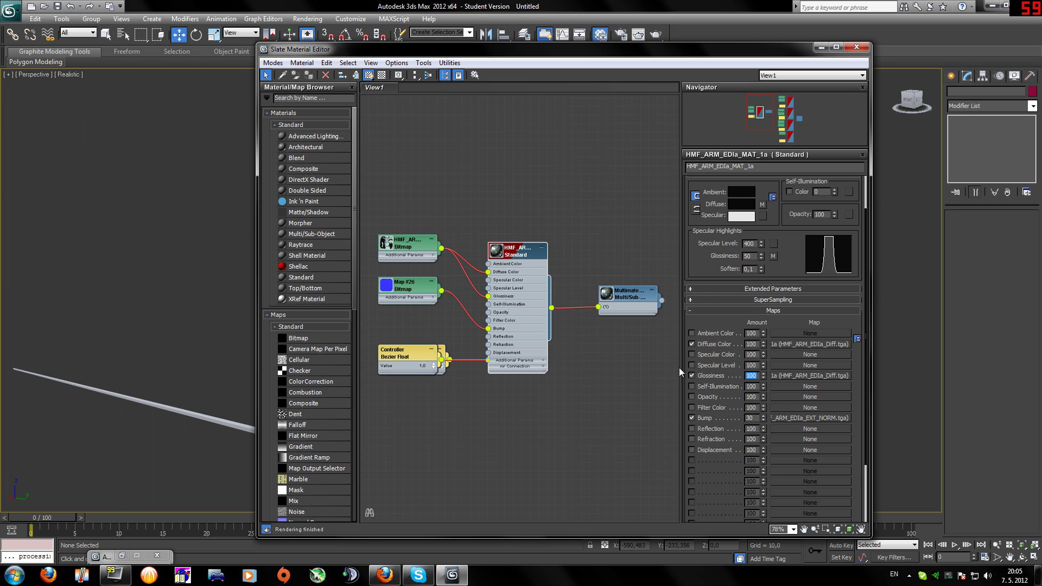
pyautogui.write('60')
pyautogui.press('Return')
pyautogui.click(820, 47)
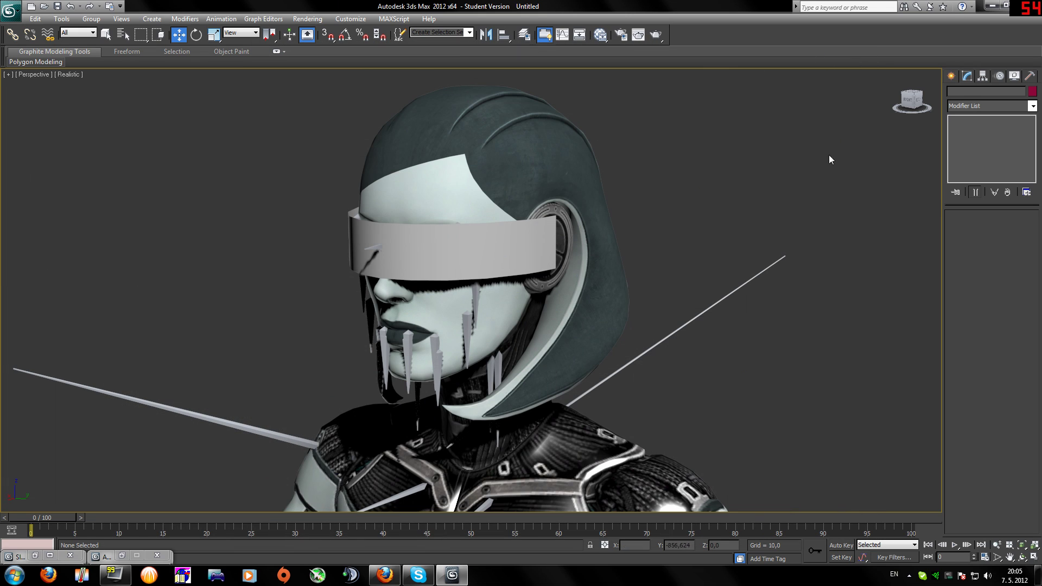
# - Inspect the body's highlights from several angles and test-render the character from the front
pyautogui.moveTo(909, 104); pyautogui.dragTo(927, 97)
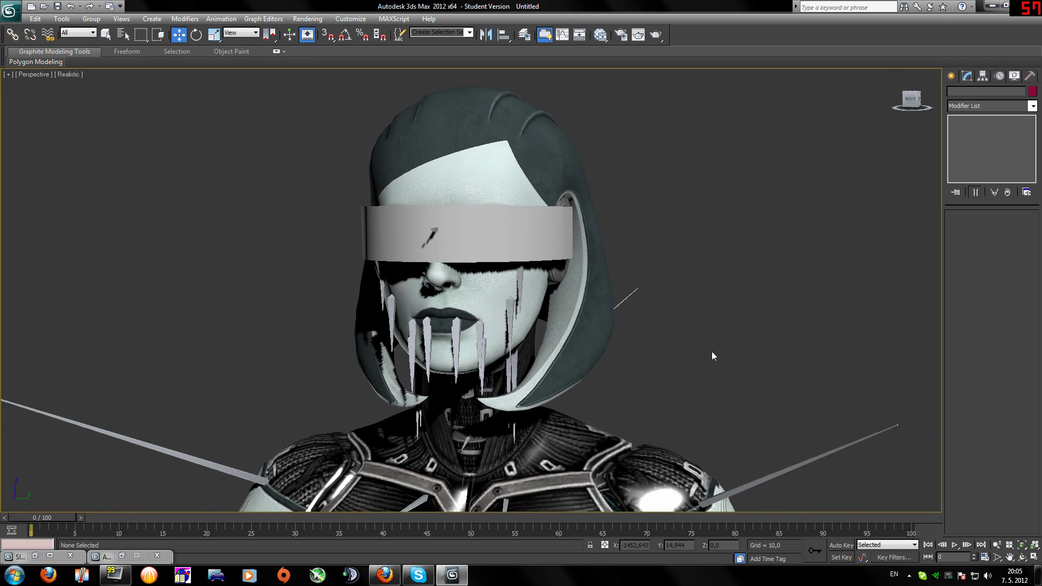
pyautogui.scroll(-10, 681, 372)
pyautogui.moveTo(593, 414); pyautogui.dragTo(636, 335, button='middle')
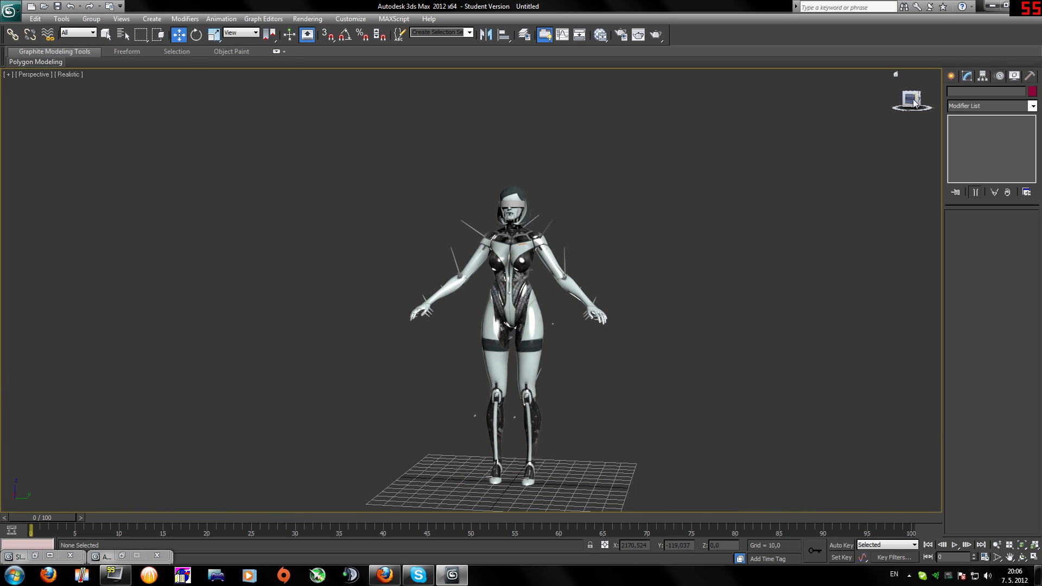
pyautogui.moveTo(913, 100); pyautogui.dragTo(893, 102)
pyautogui.scroll(8, 543, 369)
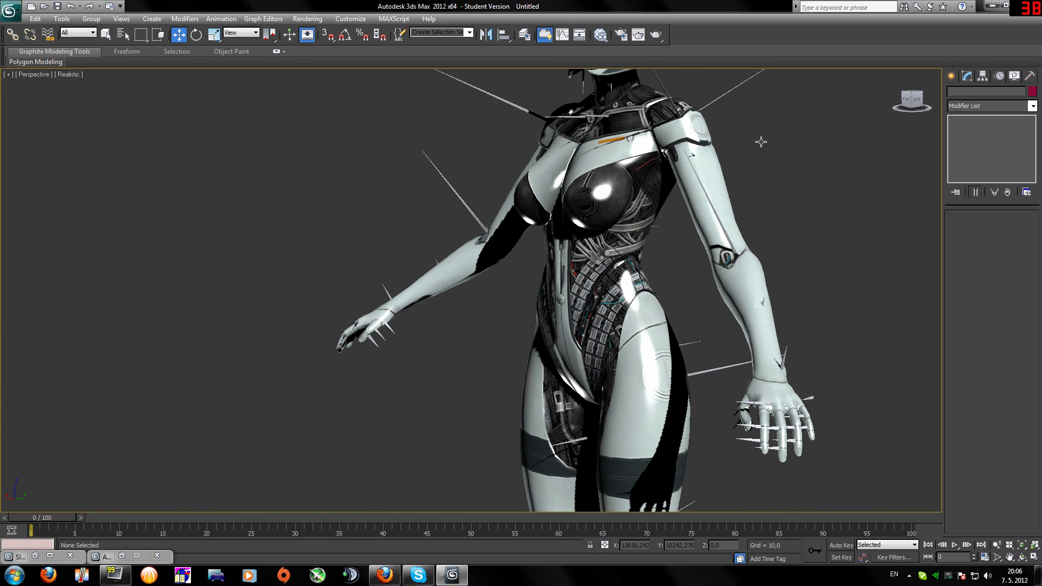
pyautogui.click(906, 101)
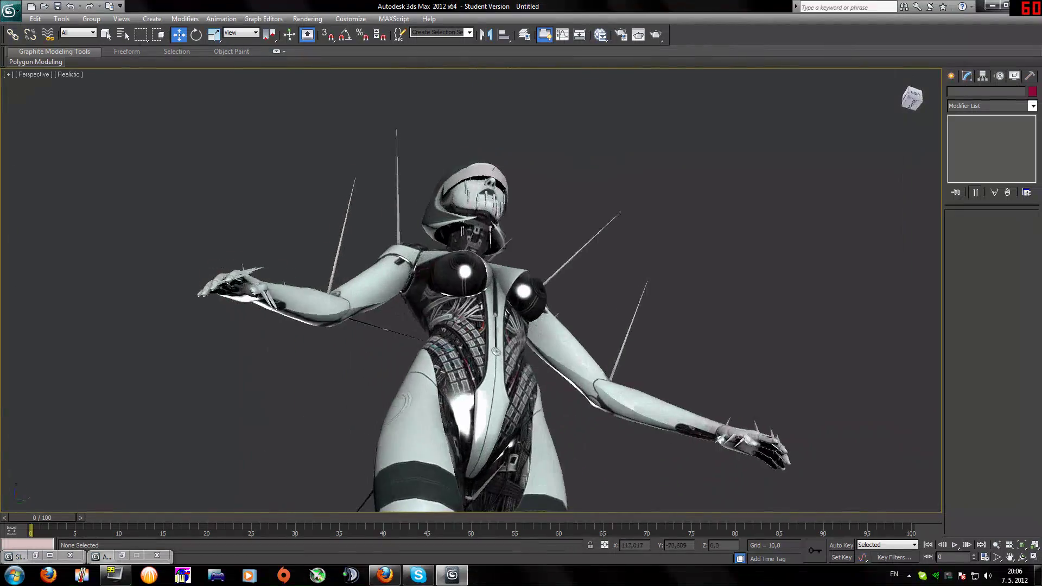
pyautogui.hotkey('shift', 'q')
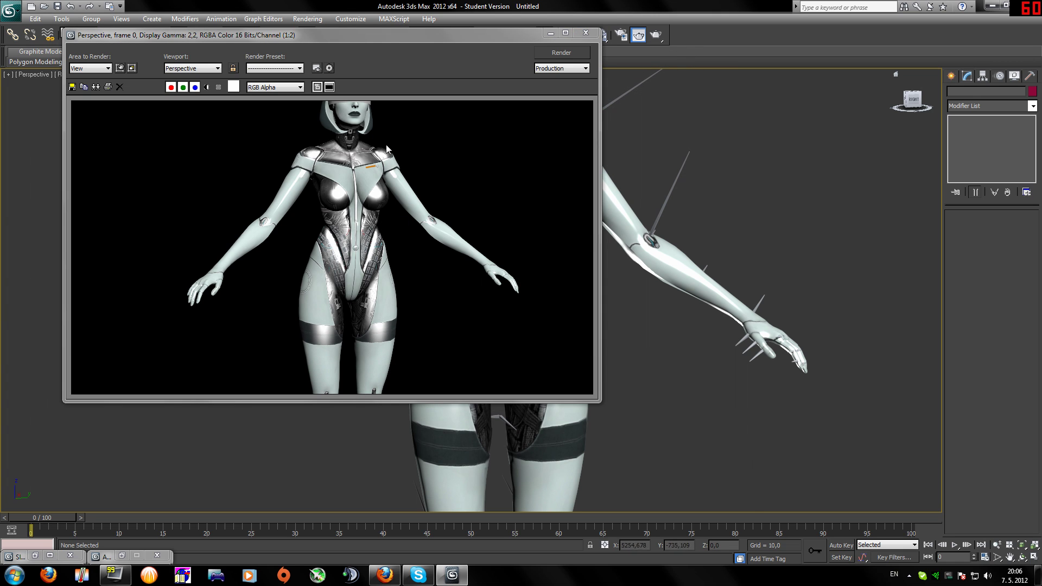
pyautogui.click(585, 33)
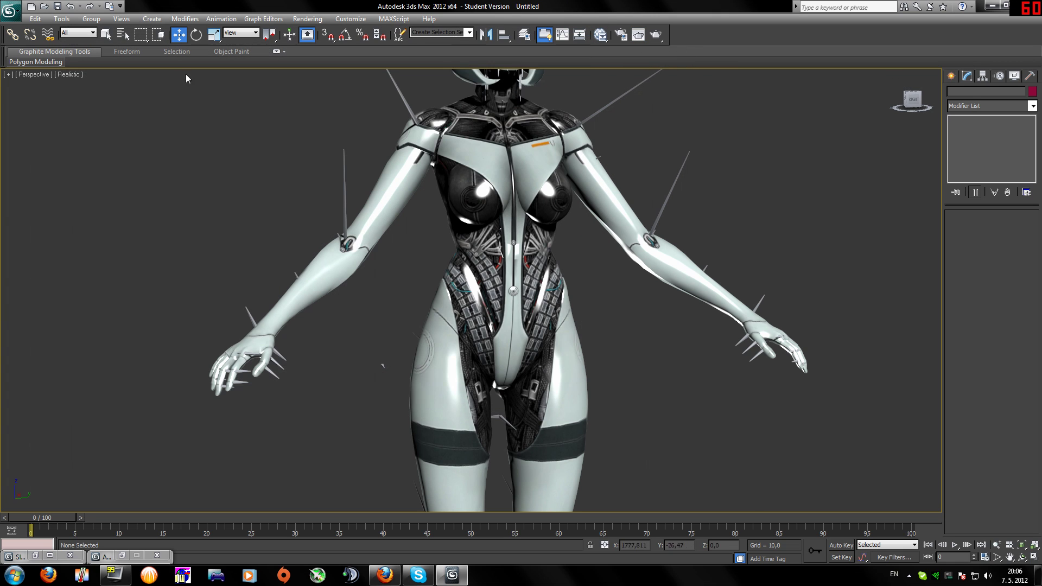
# - Set the arm material's Glossiness to 70 and test-render the front view
pyautogui.click(41, 556)
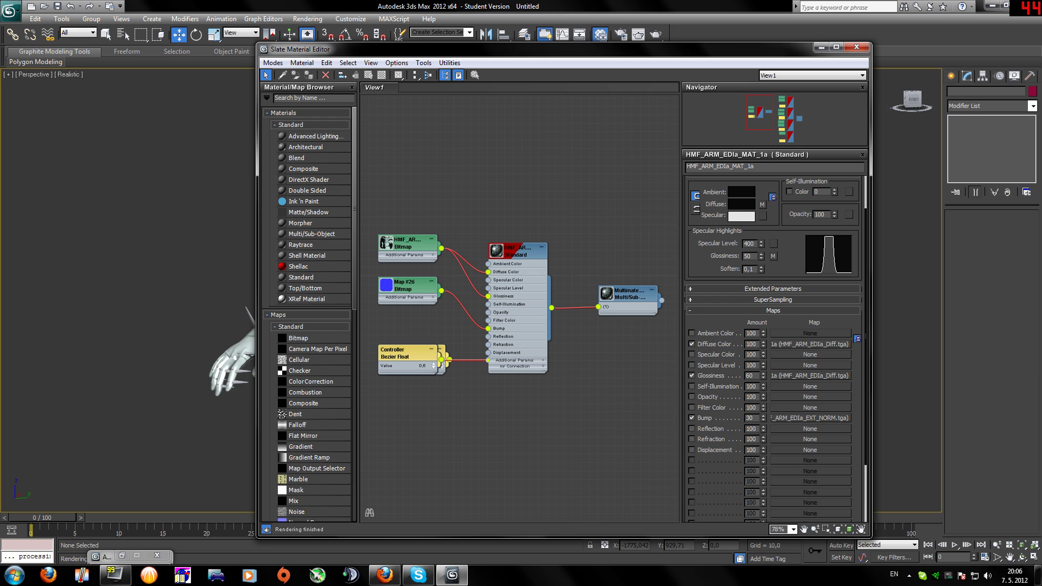
pyautogui.press('BackSpace')
pyautogui.press('BackSpace')
pyautogui.write('7')
pyautogui.press('Return')
pyautogui.click(821, 48)
pyautogui.hotkey('shift', 'q')
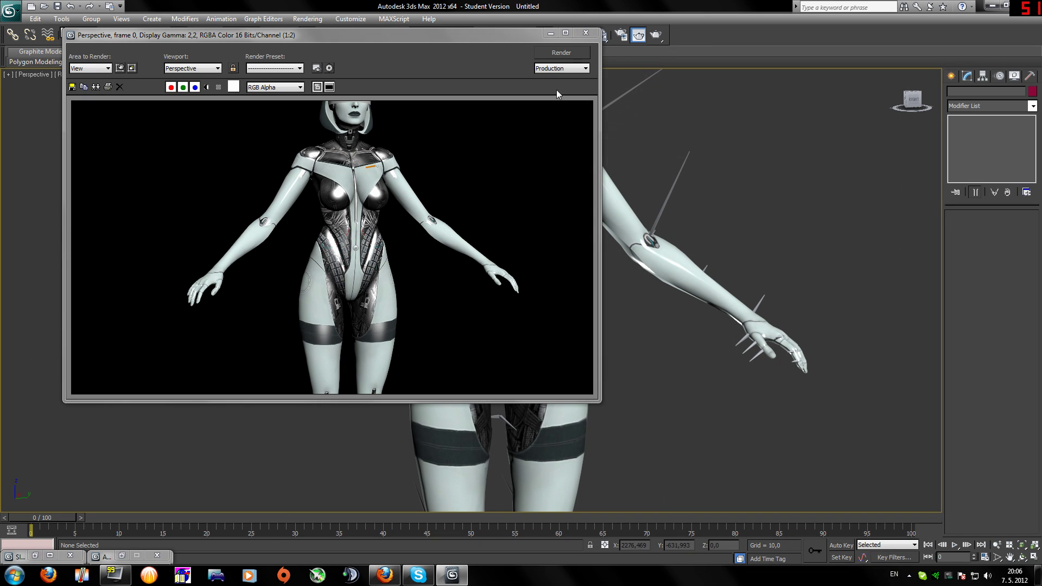
pyautogui.click(586, 34)
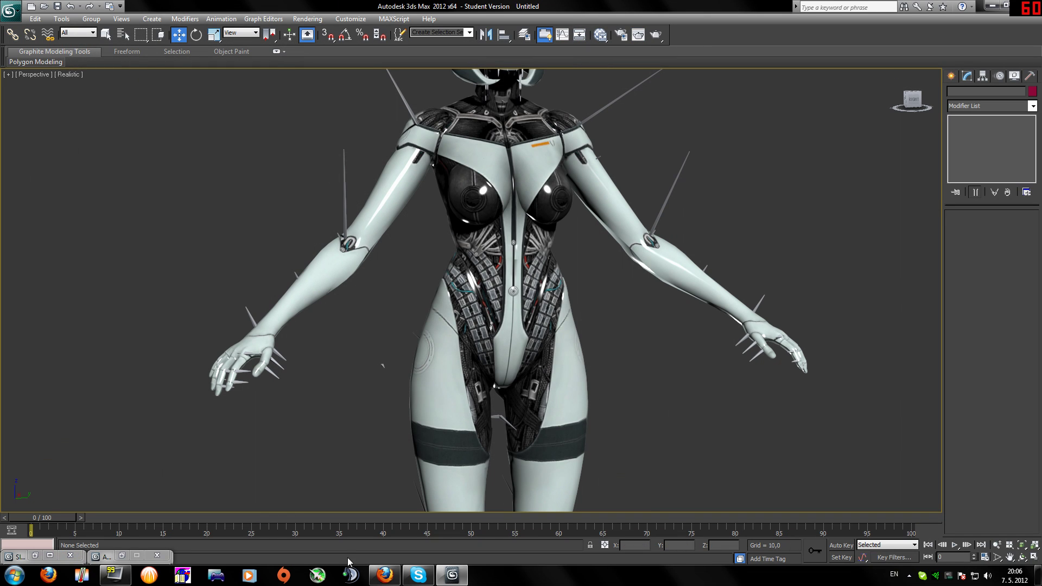
# - Set the arm material's Glossiness to 60 and its Glossiness map amount to 45
pyautogui.click(34, 556)
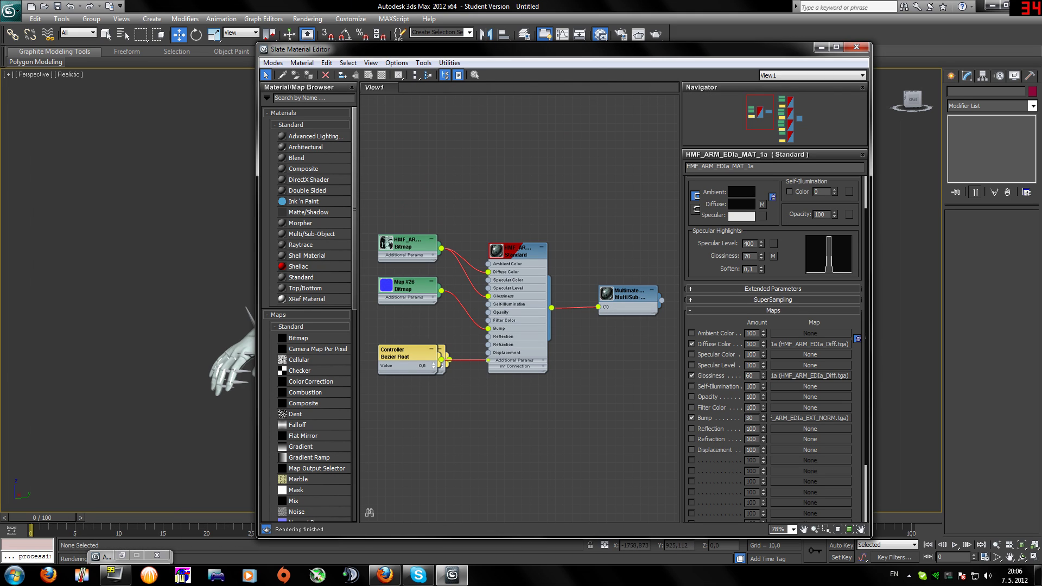
pyautogui.write('60')
pyautogui.press('Return')
pyautogui.doubleClick(751, 375)
pyautogui.write('45')
pyautogui.click(821, 47)
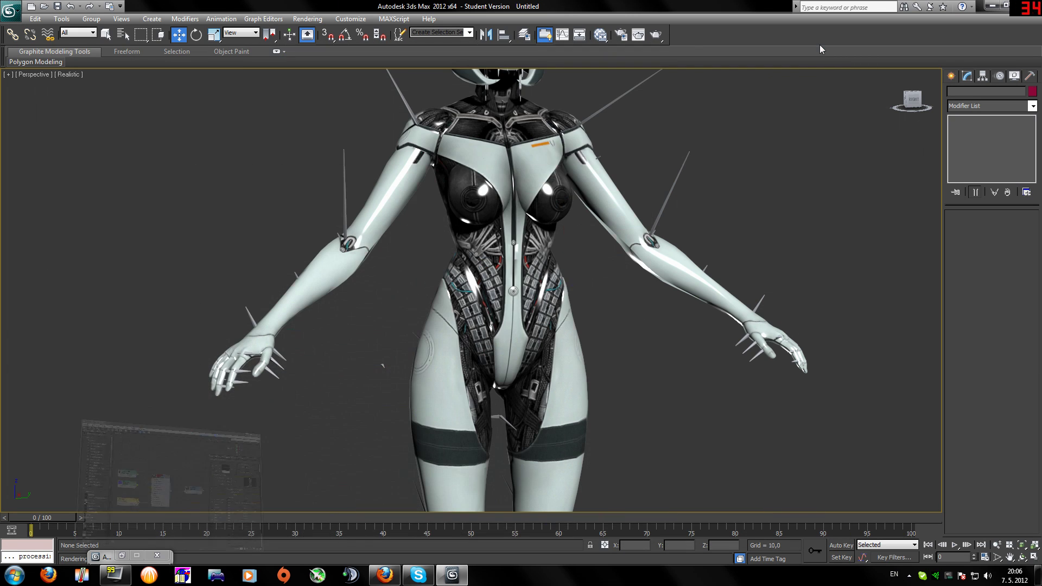
# - Test-render the character from the front, from the side and from behind to check the reflections
pyautogui.press('F9')
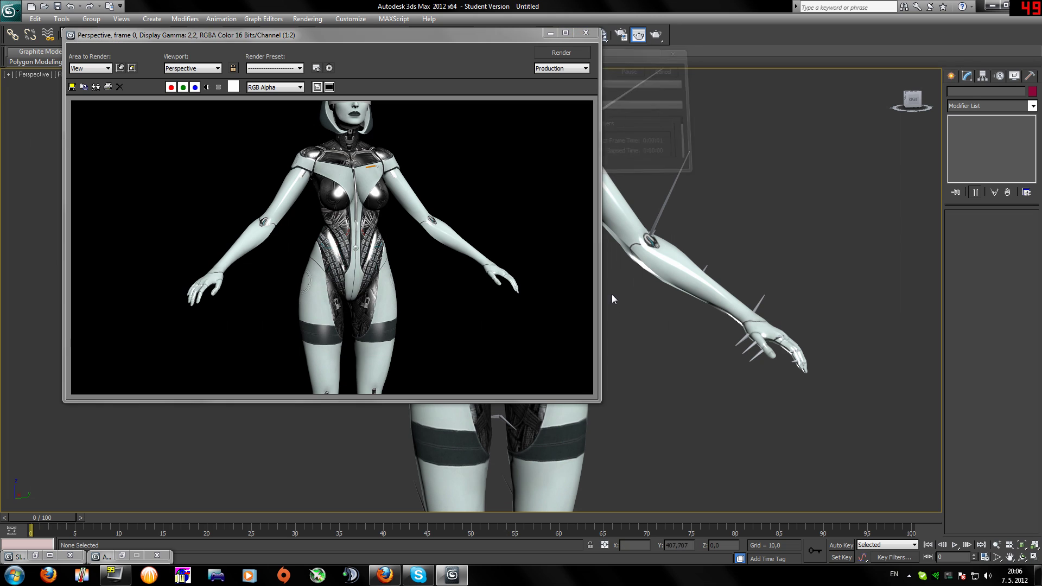
pyautogui.click(590, 35)
pyautogui.moveTo(913, 101); pyautogui.dragTo(932, 97)
pyautogui.press('F9')
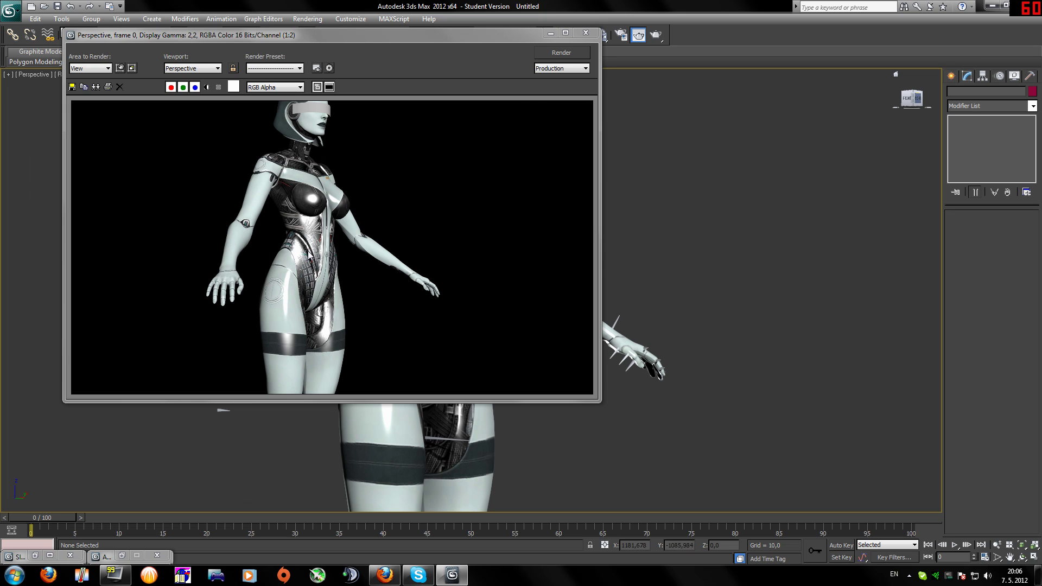
pyautogui.click(586, 33)
pyautogui.moveTo(897, 99)
pyautogui.mouseDown()
pyautogui.moveTo(917, 100)
pyautogui.moveTo(909, 106)
pyautogui.mouseUp()
pyautogui.press('F9')
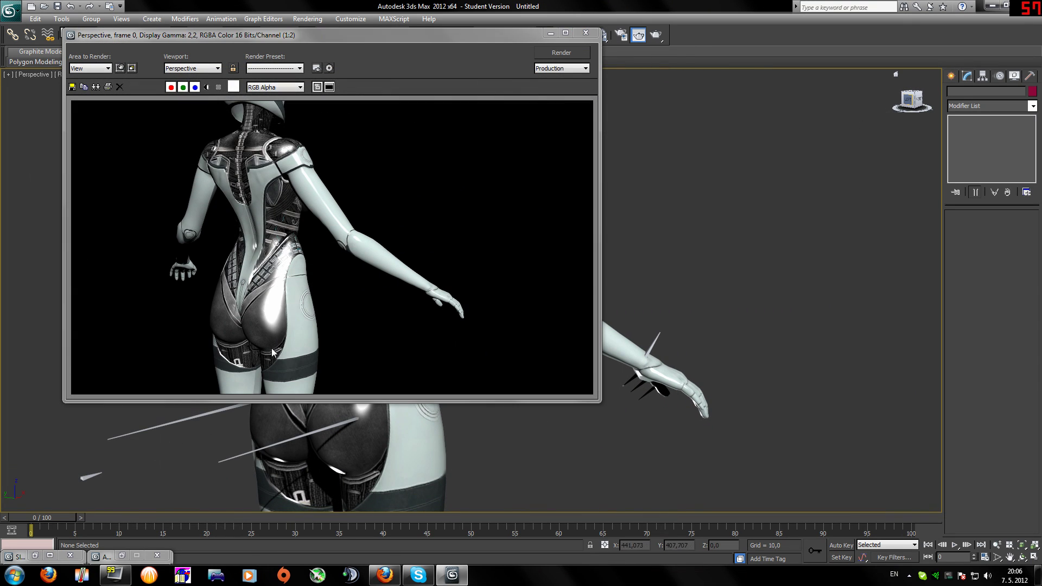
pyautogui.click(586, 33)
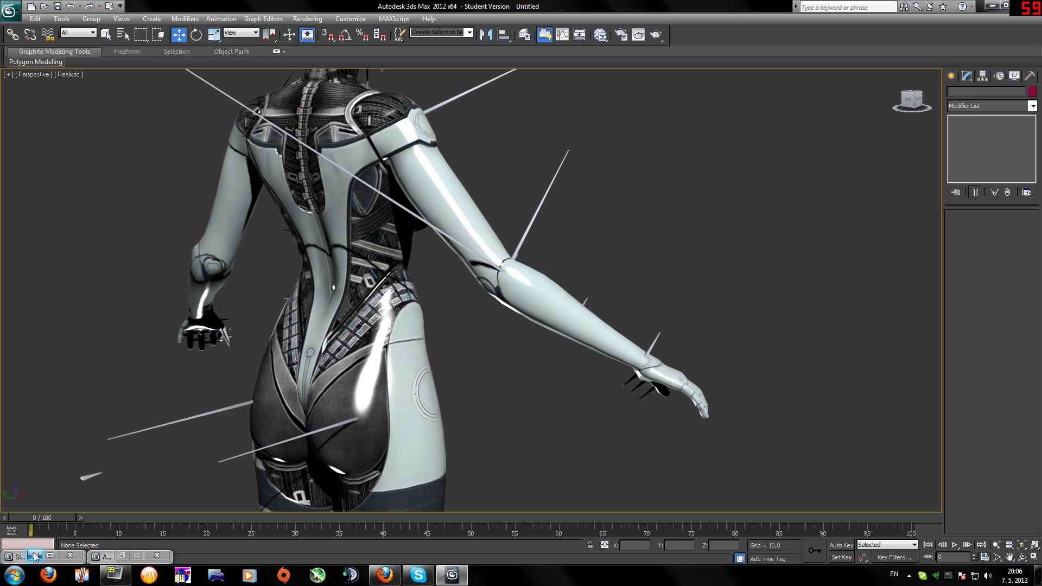
# - Set the arm material's specular colour to pure white
pyautogui.press('m')
pyautogui.moveTo(753, 256); pyautogui.dragTo(730, 258)
pyautogui.click(741, 216)
pyautogui.moveTo(321, 148); pyautogui.dragTo(321, 153)
pyautogui.click(398, 159)
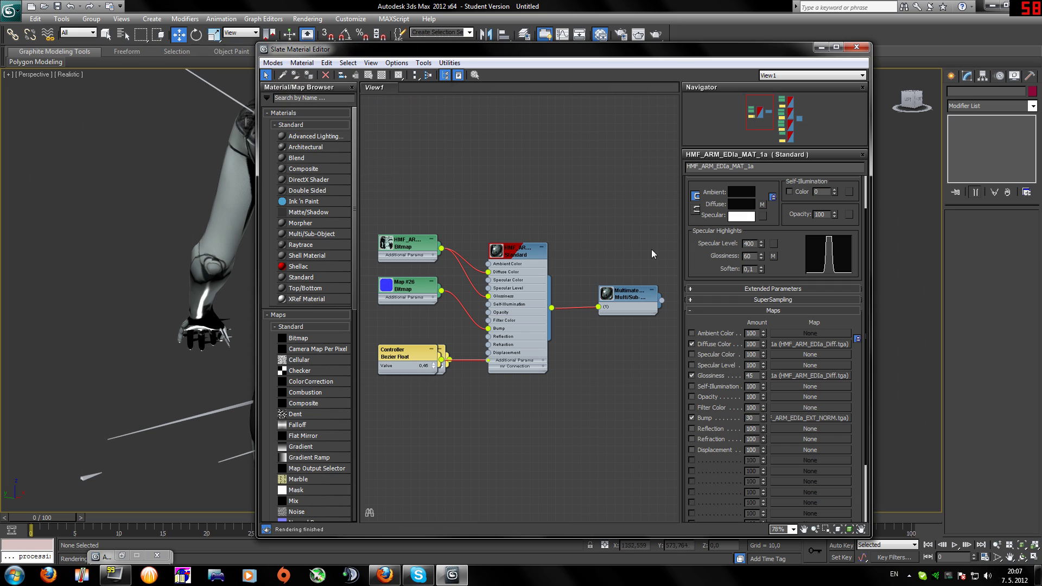
# - Set the arm material's Glossiness to 50 and minimize the material editor
pyautogui.press('BackSpace')
pyautogui.press('BackSpace')
pyautogui.write('50')
pyautogui.press('Return')
pyautogui.click(821, 47)
# - Test-render the character from behind and inspect the torso's highlights from the front
pyautogui.hotkey('shift', 'q')
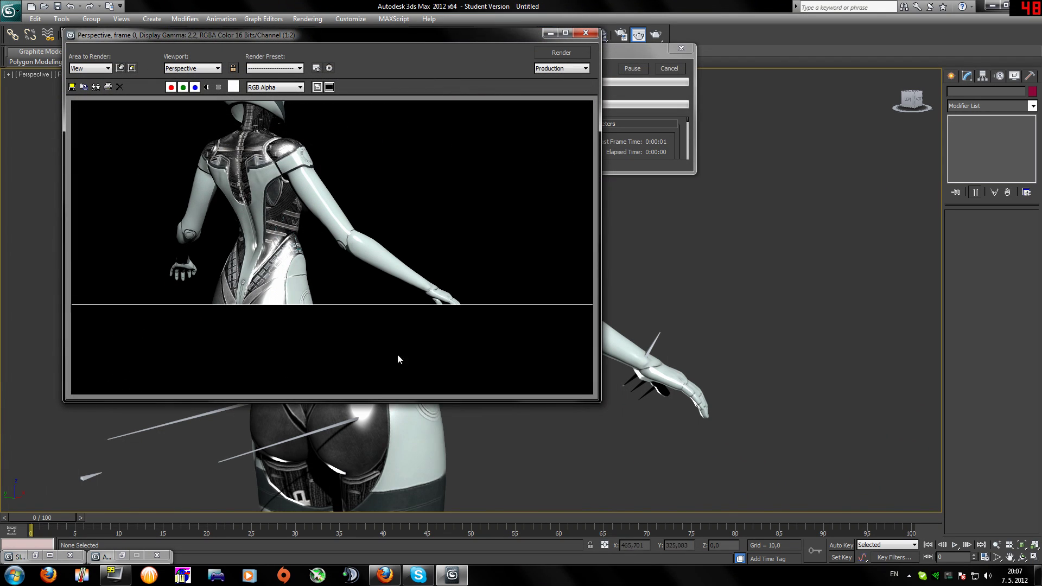
pyautogui.click(586, 33)
pyautogui.moveTo(909, 102); pyautogui.dragTo(761, 167)
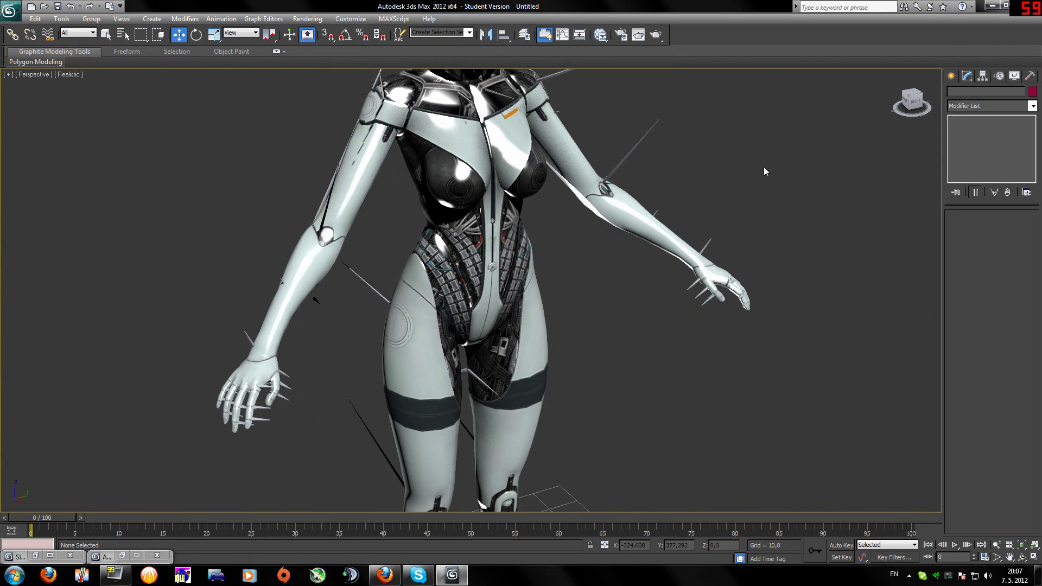
pyautogui.click(929, 109)
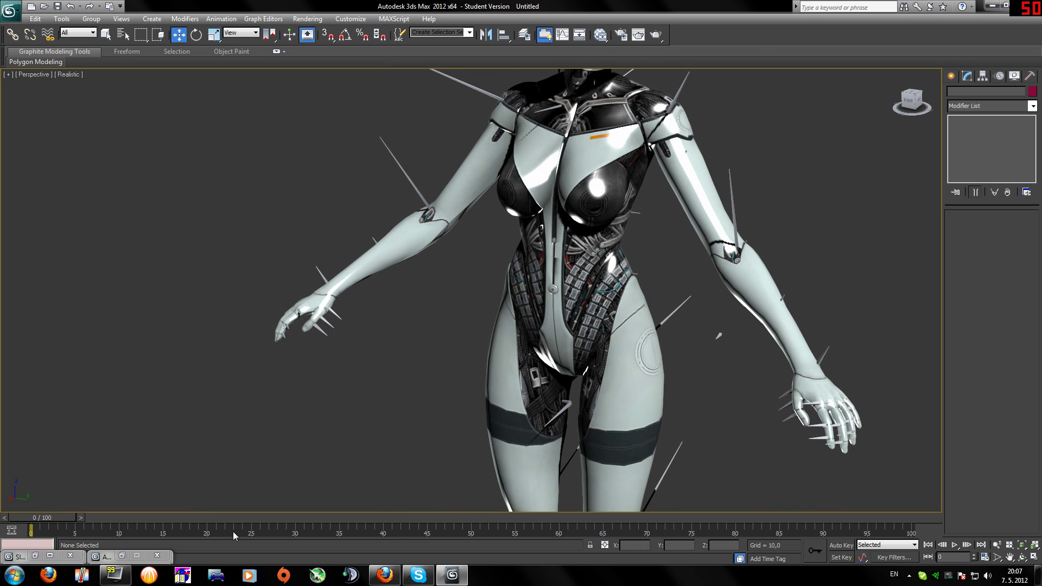
# - Locate the head's material nodes and inspect the character's head and shoulders in the viewport
pyautogui.click(35, 556)
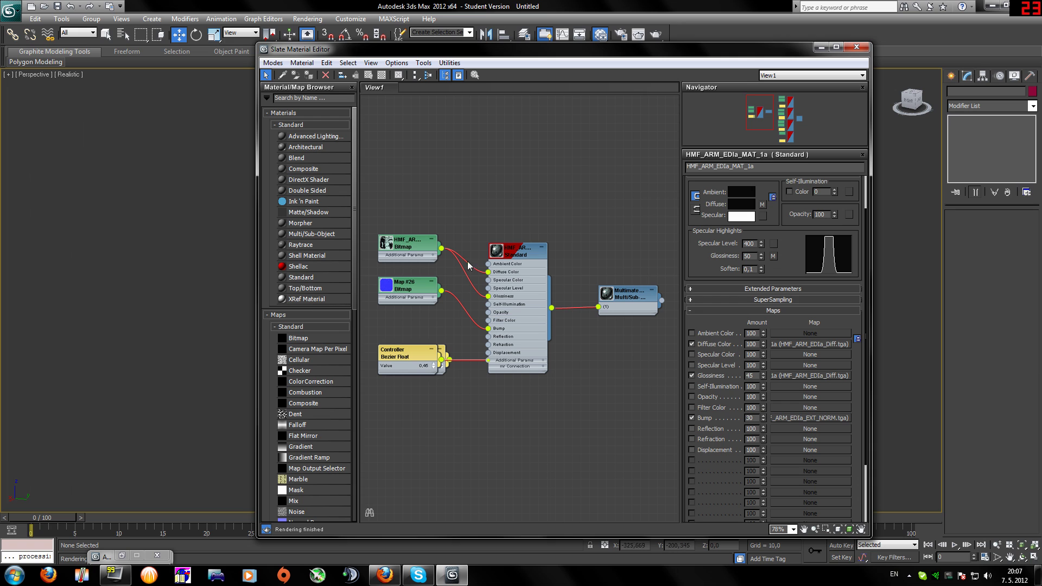
pyautogui.moveTo(578, 167); pyautogui.dragTo(327, 230, button='middle')
pyautogui.moveTo(501, 271); pyautogui.dragTo(400, 256, button='middle')
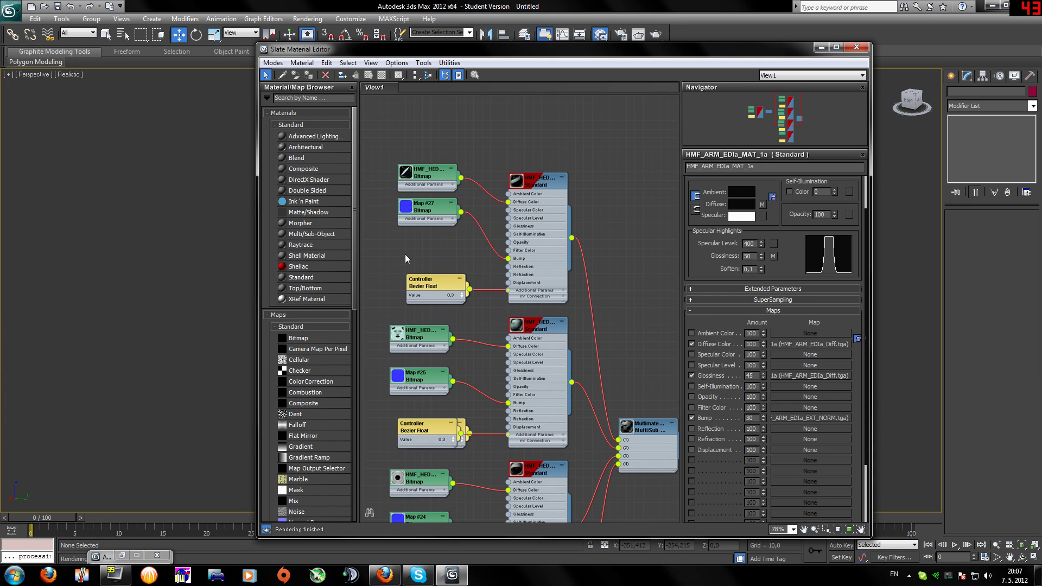
pyautogui.moveTo(474, 49); pyautogui.dragTo(500, 73)
pyautogui.click(843, 72)
pyautogui.scroll(8, 805, 344)
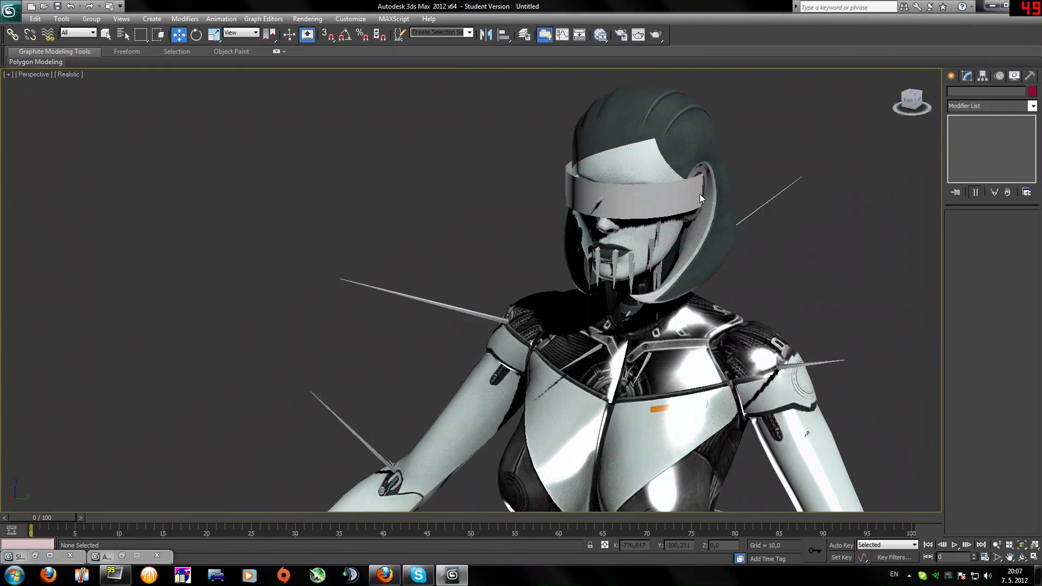
pyautogui.moveTo(907, 103)
pyautogui.mouseDown()
pyautogui.moveTo(923, 103)
pyautogui.moveTo(911, 102)
pyautogui.mouseUp()
pyautogui.moveTo(863, 201)
pyautogui.mouseDown(button='middle')
pyautogui.moveTo(792, 210)
pyautogui.moveTo(712, 272)
pyautogui.mouseUp(button='middle')
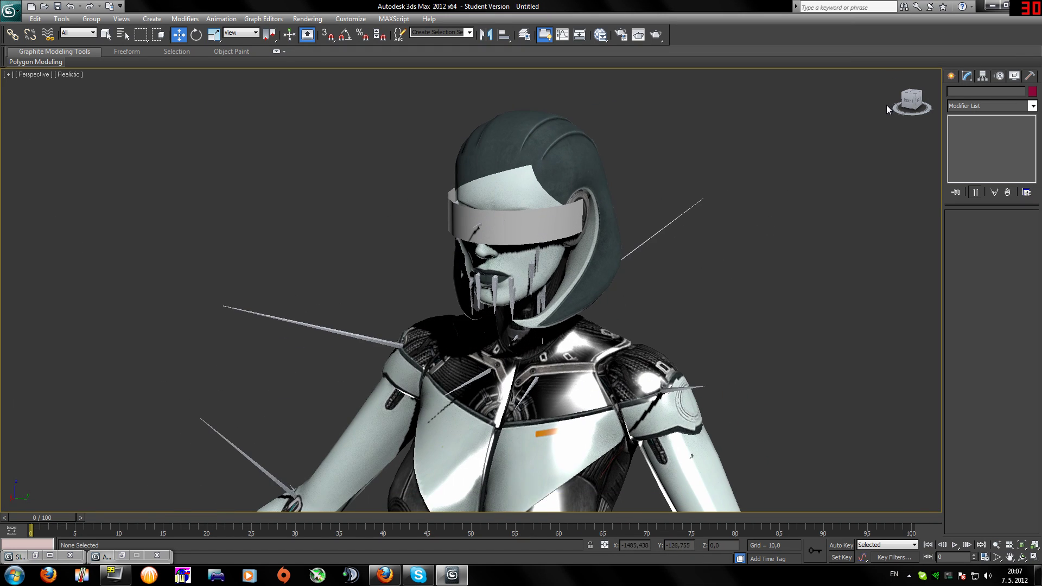
pyautogui.moveTo(911, 101); pyautogui.dragTo(915, 99)
# - Connect the scalp's diffuse bitmap to the Glossiness slot of the scalp material as well
pyautogui.click(32, 554)
pyautogui.click(34, 556)
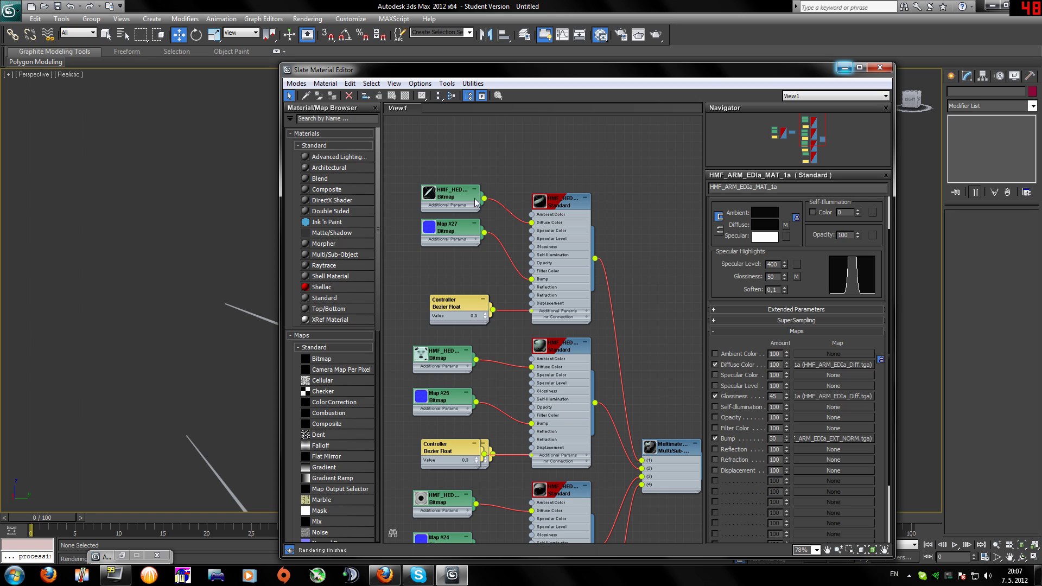
pyautogui.moveTo(484, 199); pyautogui.dragTo(532, 248)
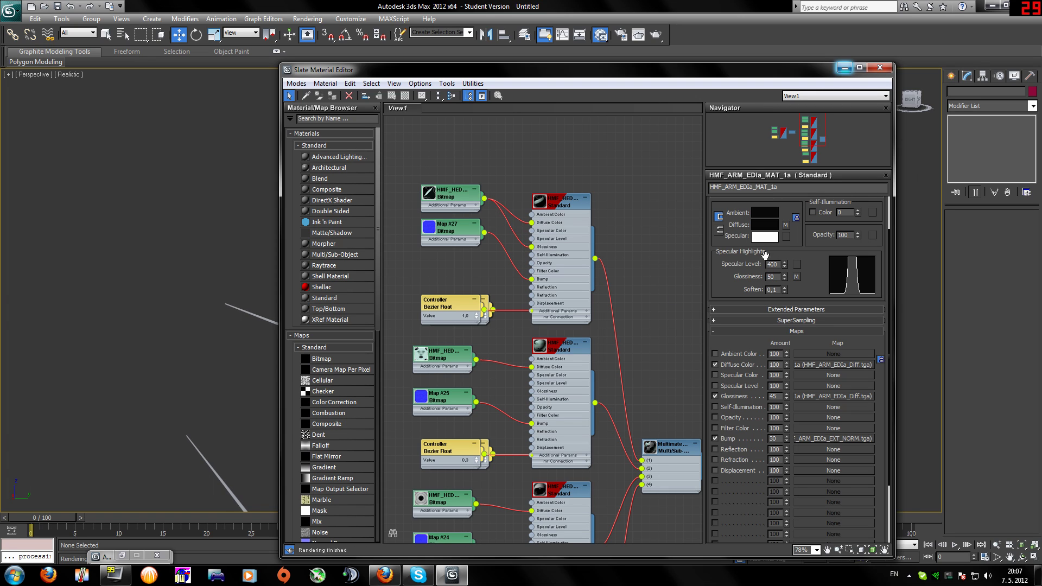
# - Set the scalp material's ambient and diffuse colours to black and its specular colour to a value of 245
pyautogui.doubleClick(561, 209)
pyautogui.click(768, 262)
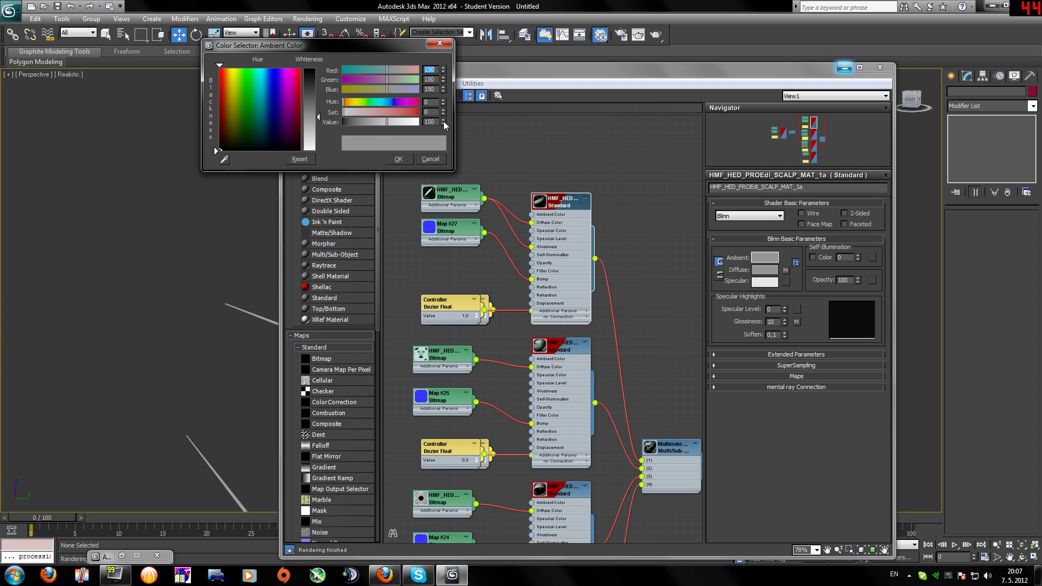
pyautogui.moveTo(320, 120); pyautogui.dragTo(319, 64)
pyautogui.click(401, 161)
pyautogui.click(757, 280)
pyautogui.moveTo(321, 141); pyautogui.dragTo(321, 147)
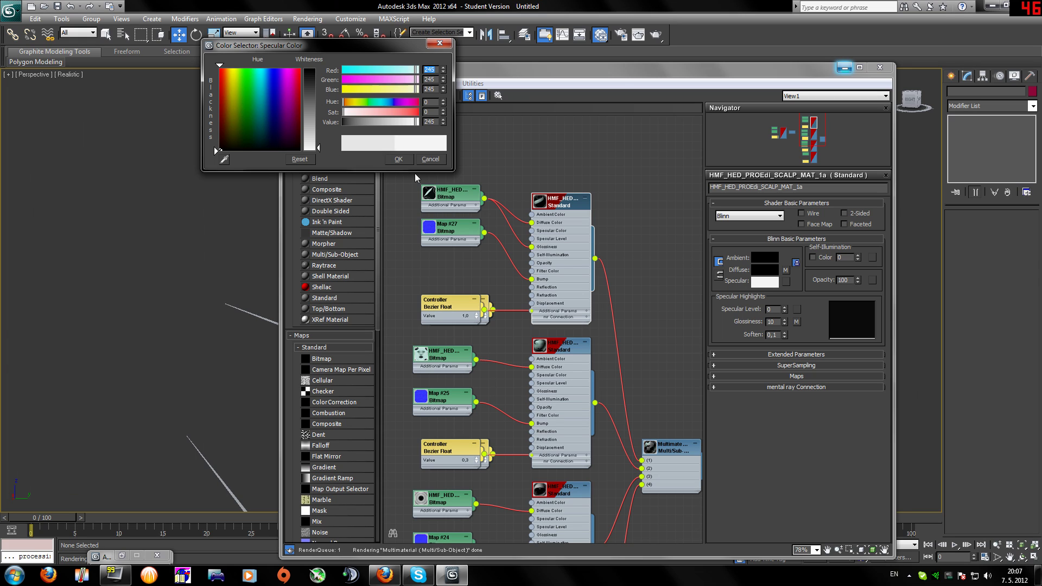
pyautogui.click(400, 160)
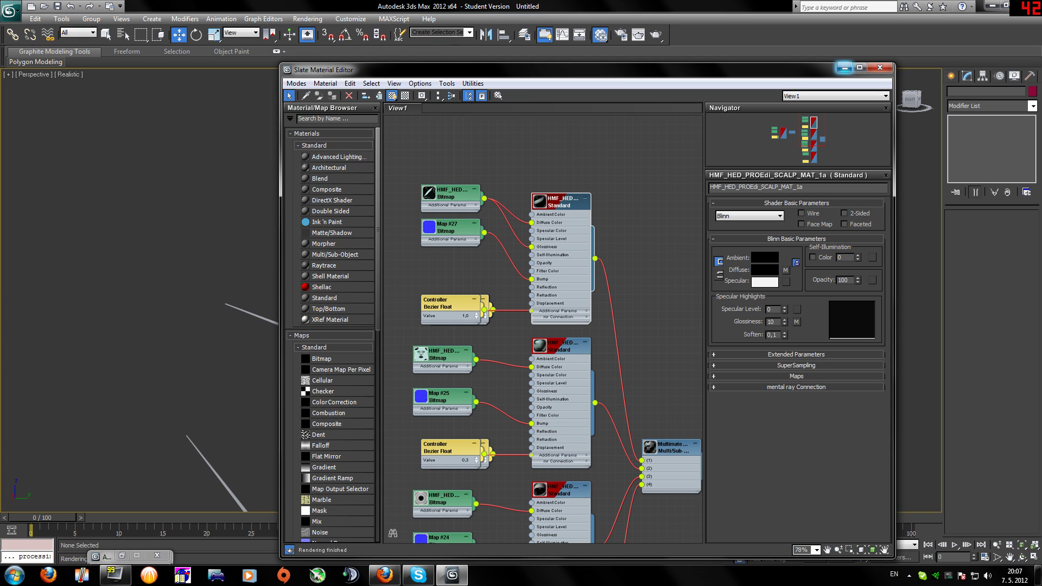
# - Set the scalp material's Specular Level to 400 and its Glossiness to 50
pyautogui.write('400')
pyautogui.press('Tab')
pyautogui.write('50')
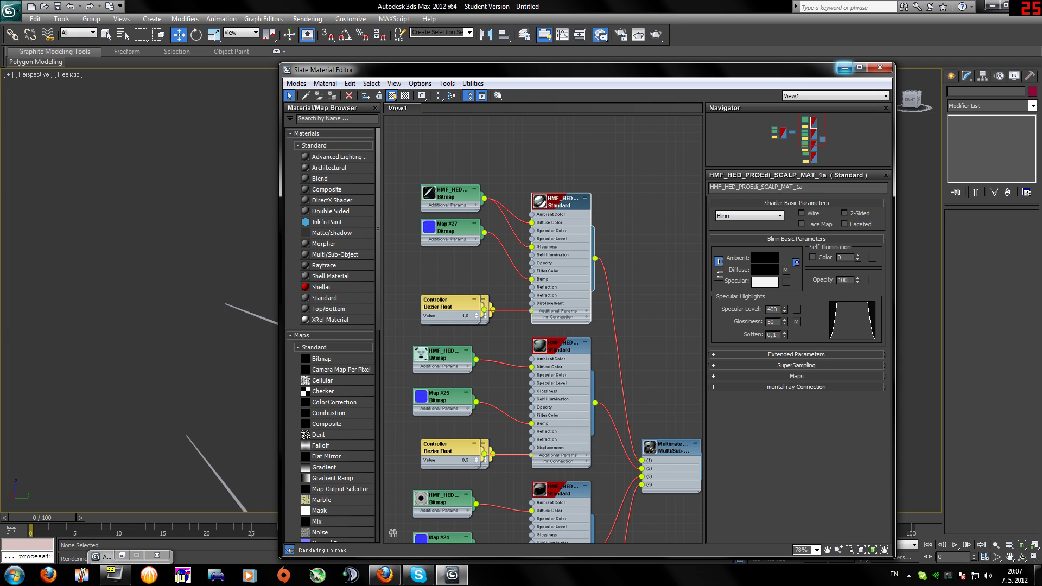
# - Set the scalp material's Glossiness map amount to 60
pyautogui.click(715, 377)
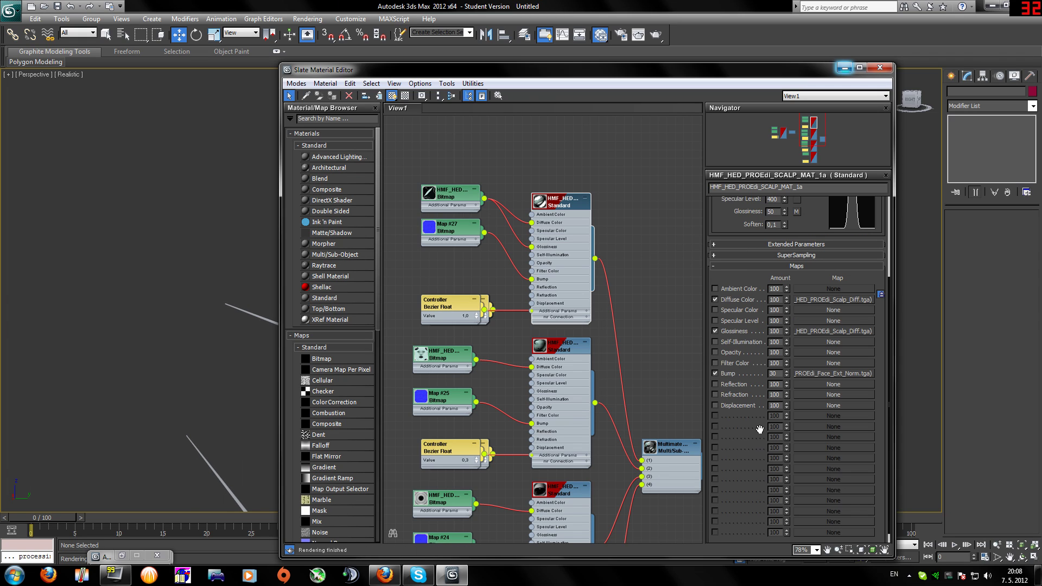
pyautogui.moveTo(779, 332); pyautogui.dragTo(738, 333)
pyautogui.write('60')
pyautogui.press('Return')
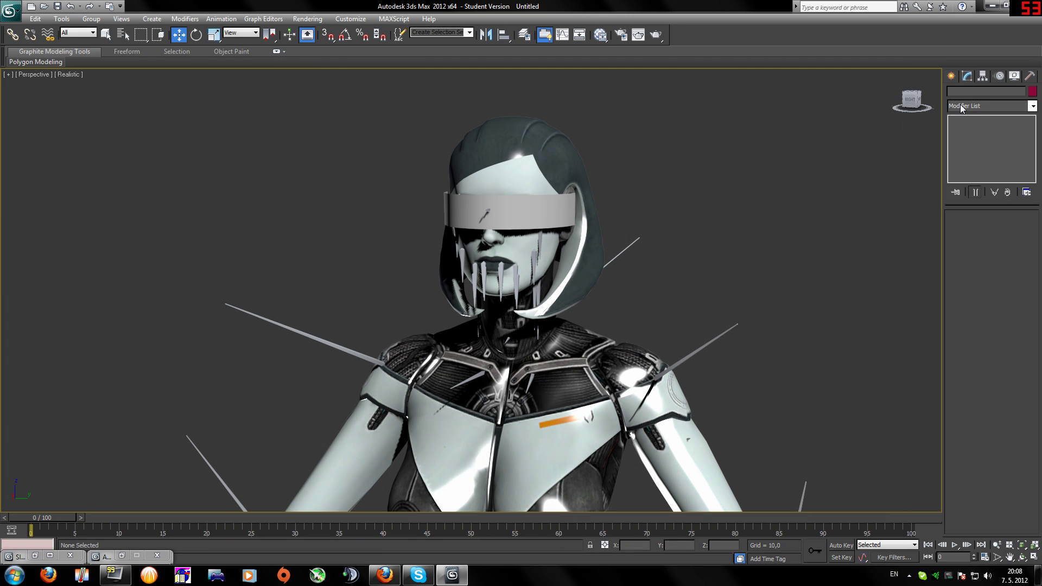
# - Test-render the head from a three-quarter angle to check the scalp's reflections
pyautogui.moveTo(912, 101); pyautogui.dragTo(890, 102)
pyautogui.keyDown('alt'); pyautogui.moveTo(401, 206); pyautogui.dragTo(399, 218); pyautogui.keyUp('alt')
pyautogui.keyDown('alt'); pyautogui.moveTo(399, 217); pyautogui.dragTo(388, 226, button='middle'); pyautogui.keyUp('alt')
pyautogui.hotkey('shift', 'q')
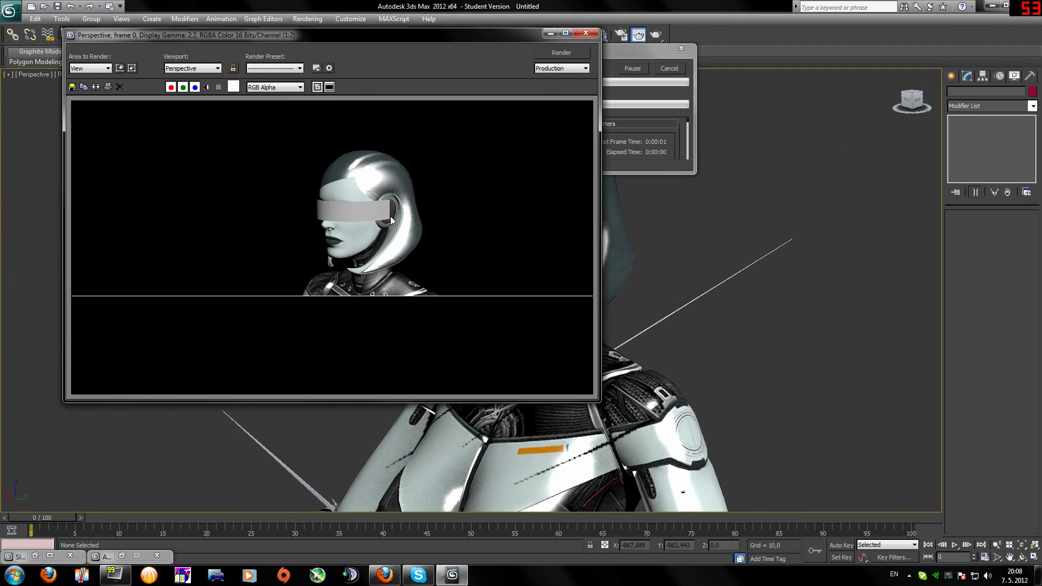
pyautogui.click(586, 34)
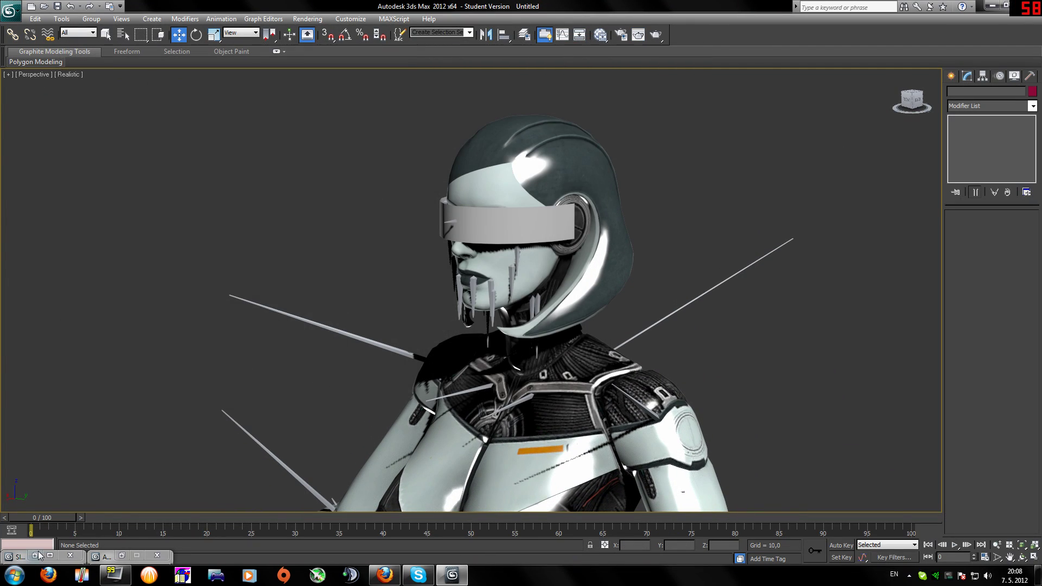
# - Set the scalp material's Glossiness map amount to 40 and test-render the head from the same angle
pyautogui.click(51, 554)
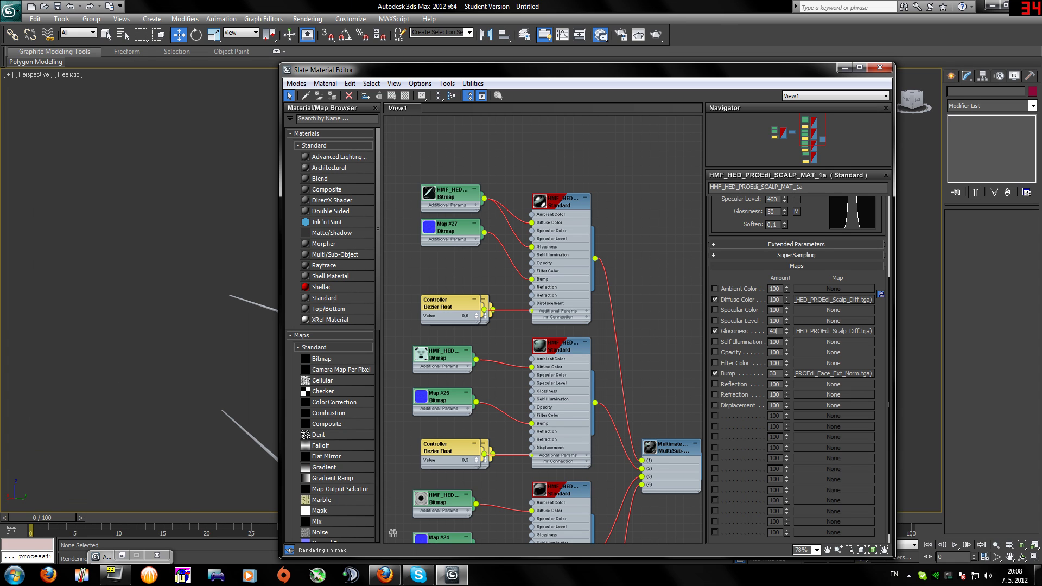
pyautogui.click(843, 69)
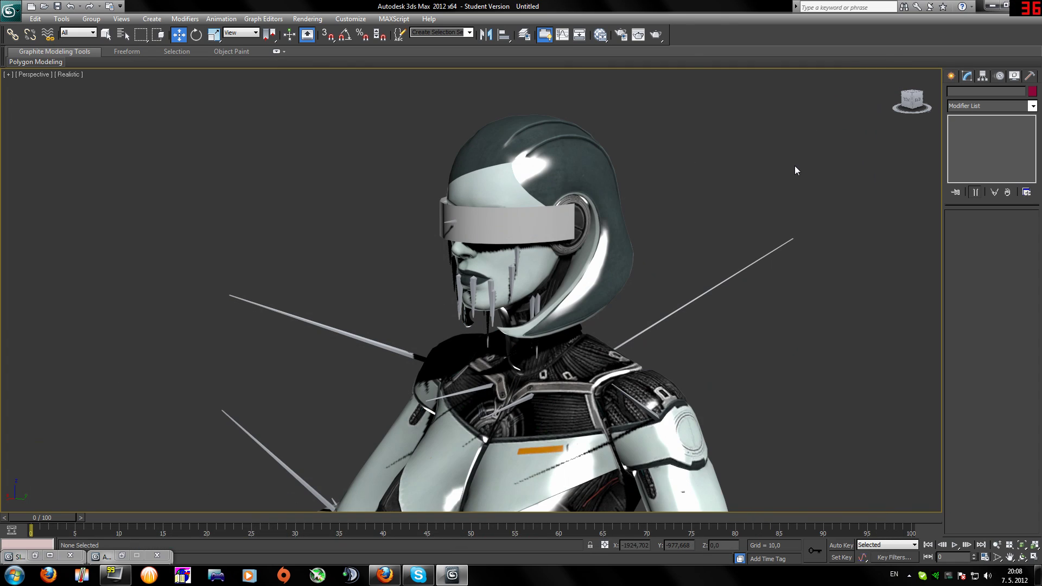
pyautogui.hotkey('shift', 'q')
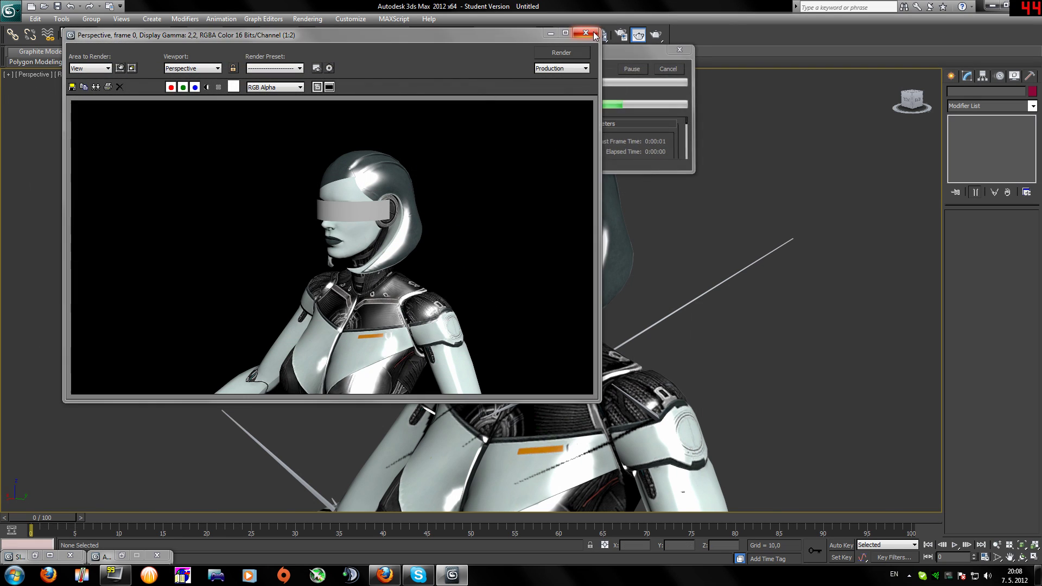
pyautogui.click(586, 33)
# - Test-render the head from the front and from the side to check the scalp's shine
pyautogui.click(916, 102)
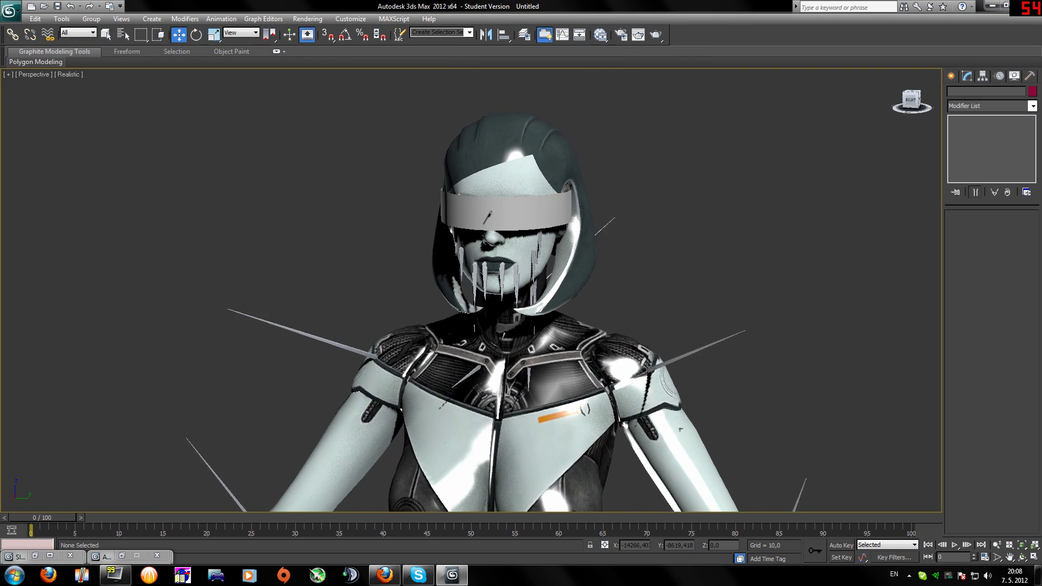
pyautogui.hotkey('shift', 'q')
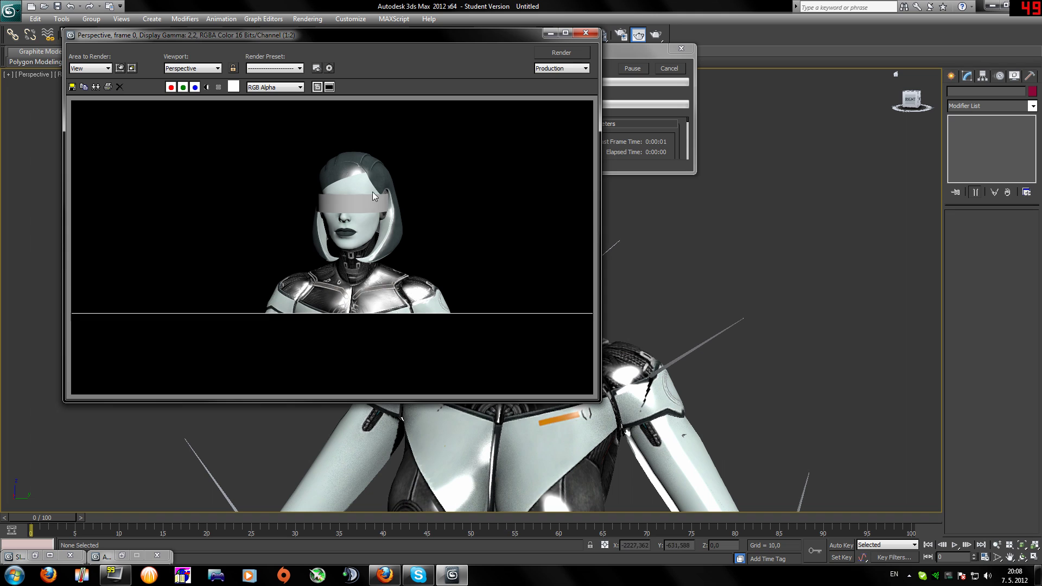
pyautogui.click(586, 34)
pyautogui.click(910, 104)
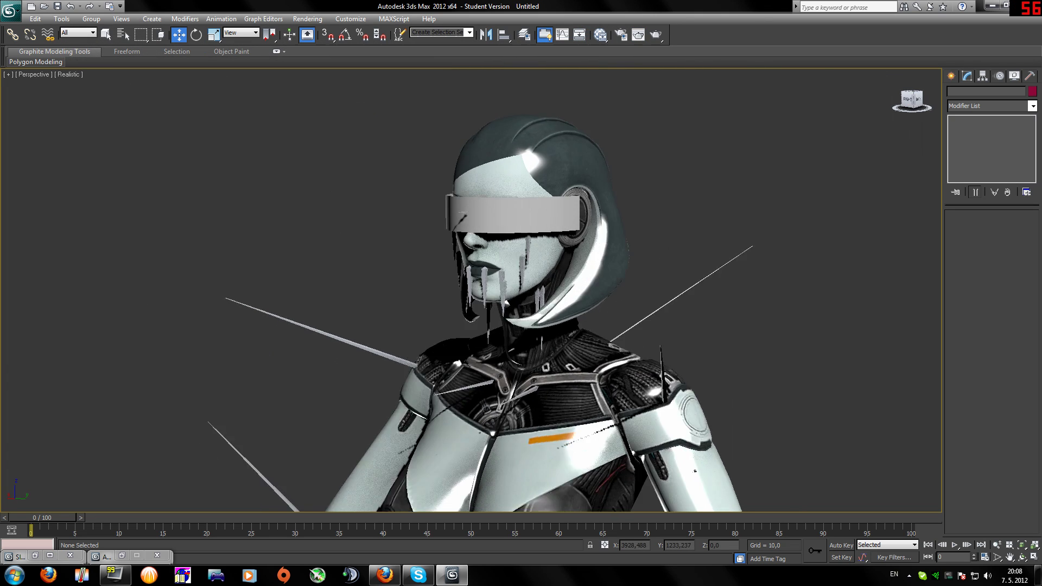
pyautogui.hotkey('shift', 'q')
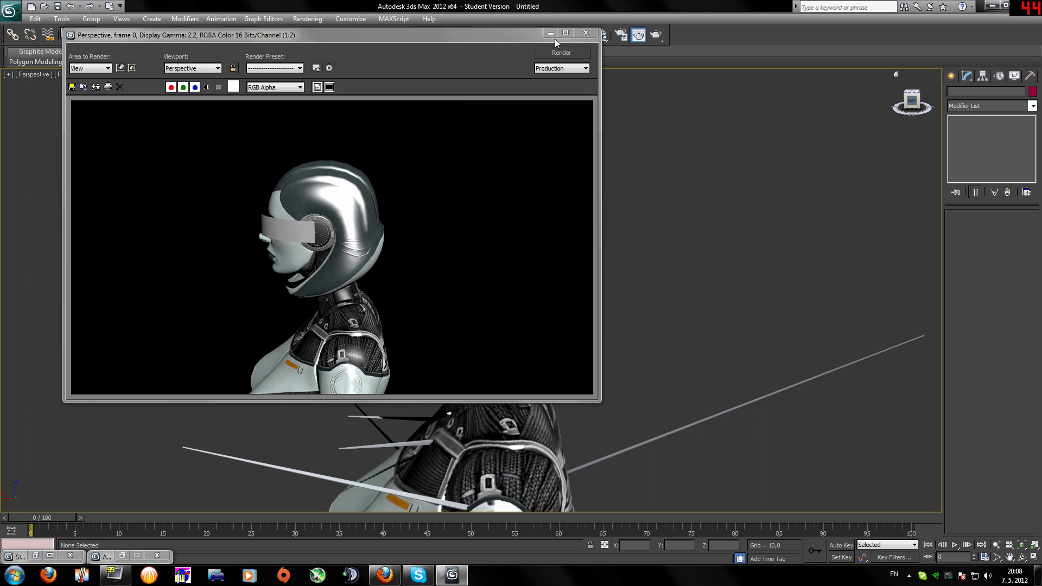
pyautogui.click(586, 33)
pyautogui.click(911, 102)
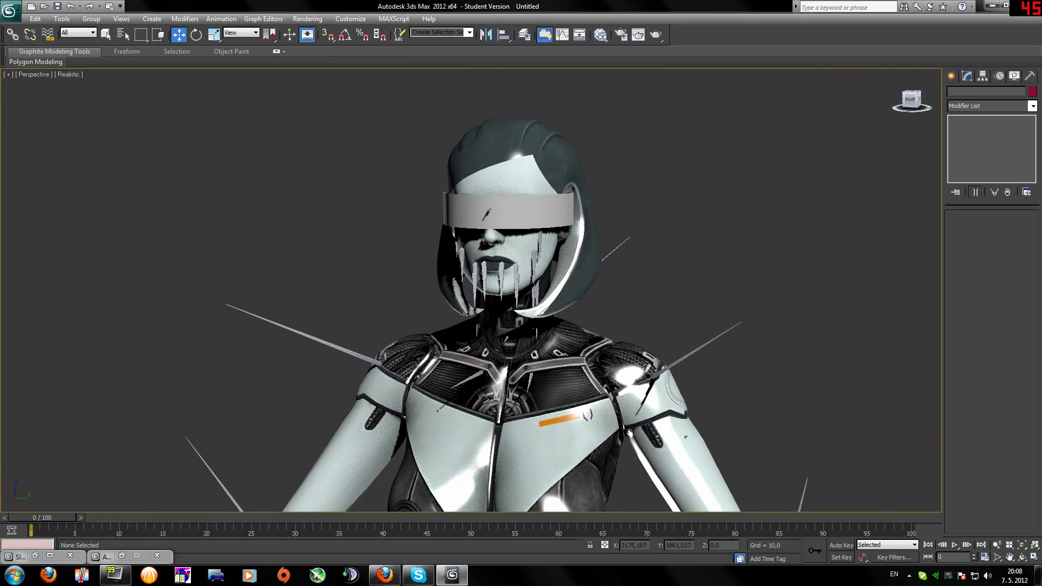
# - Connect the face's diffuse bitmap to the Glossiness slot of the face material as well
pyautogui.click(600, 34)
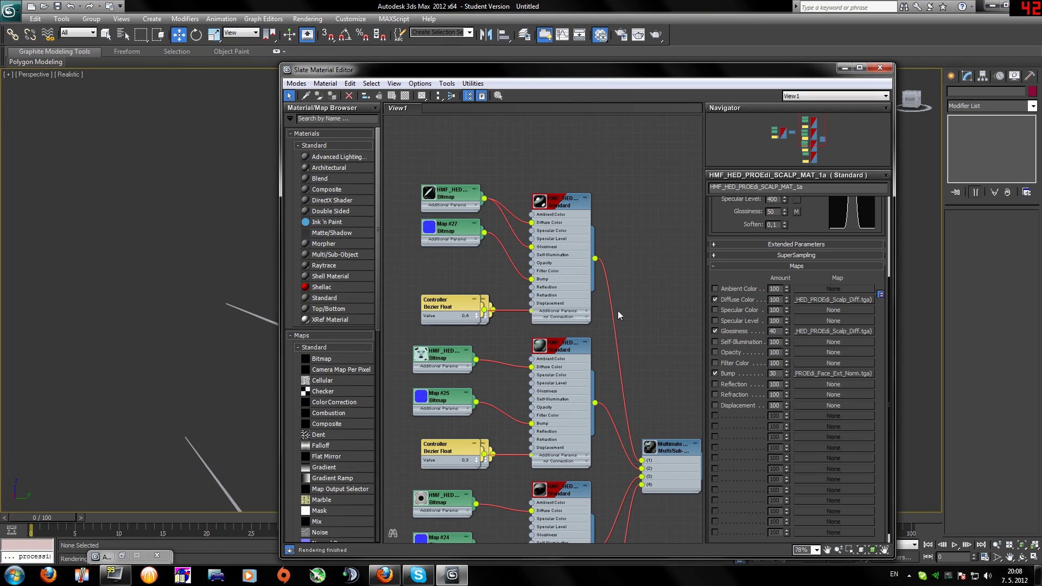
pyautogui.moveTo(614, 311); pyautogui.dragTo(639, 168, button='middle')
pyautogui.moveTo(543, 266); pyautogui.dragTo(541, 261)
pyautogui.moveTo(648, 257); pyautogui.dragTo(643, 224, button='middle')
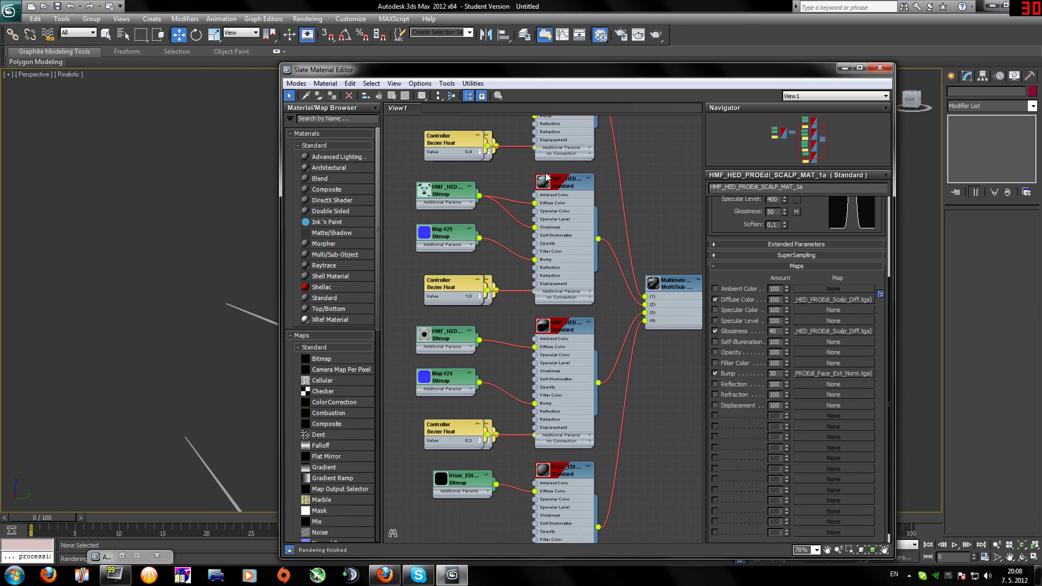
# - Set the face material's ambient and diffuse colours to black
pyautogui.doubleClick(559, 183)
pyautogui.click(767, 259)
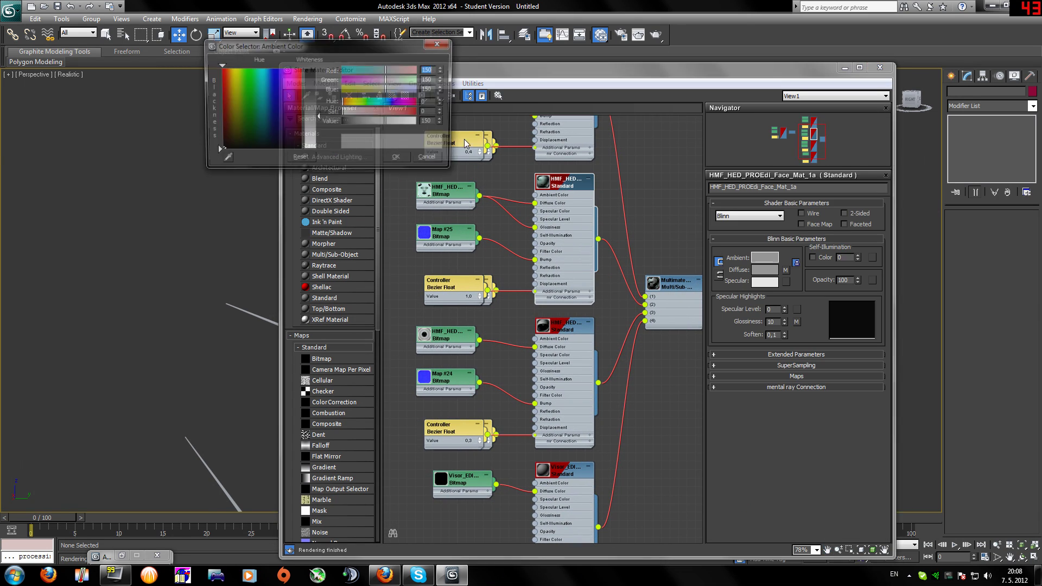
pyautogui.moveTo(320, 116); pyautogui.dragTo(319, 68)
pyautogui.click(397, 159)
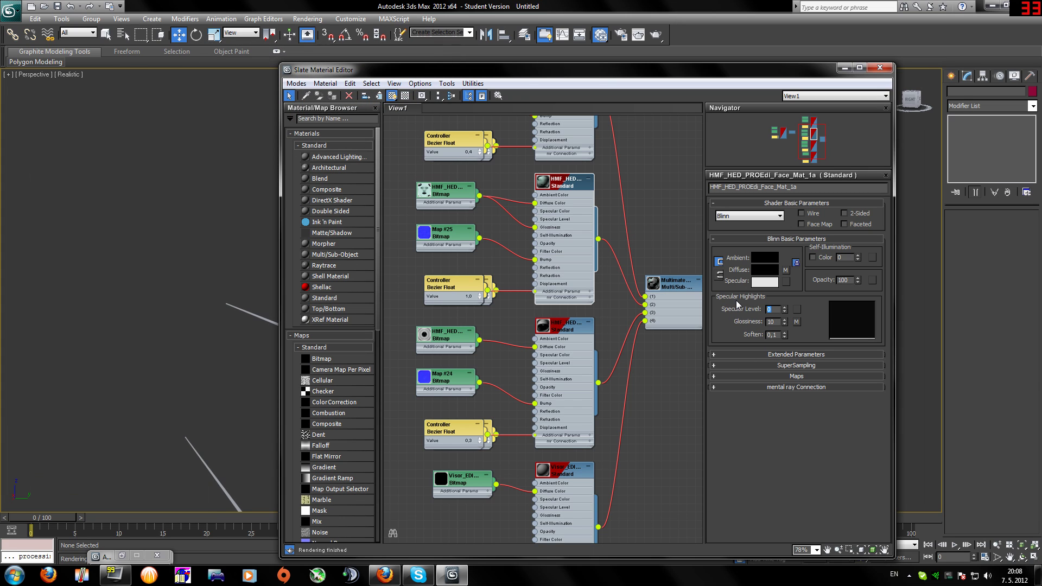
# - Set the face material's Specular Level to 400, Glossiness to 50 and Glossiness map amount to 40, and minimize the material editor
pyautogui.moveTo(776, 323); pyautogui.dragTo(701, 318)
pyautogui.write('50')
pyautogui.click(714, 376)
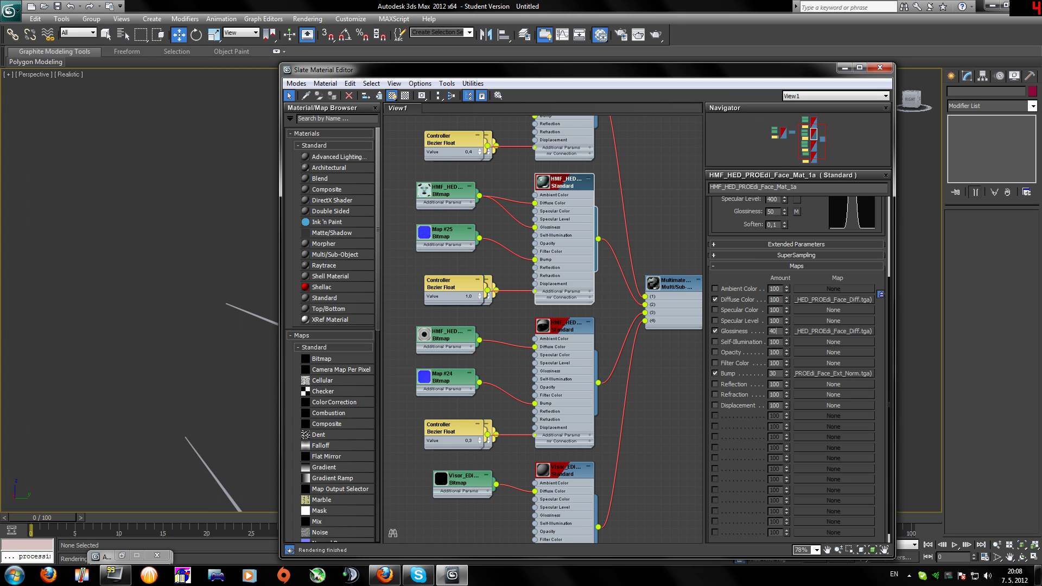
pyautogui.click(634, 147)
pyautogui.click(844, 68)
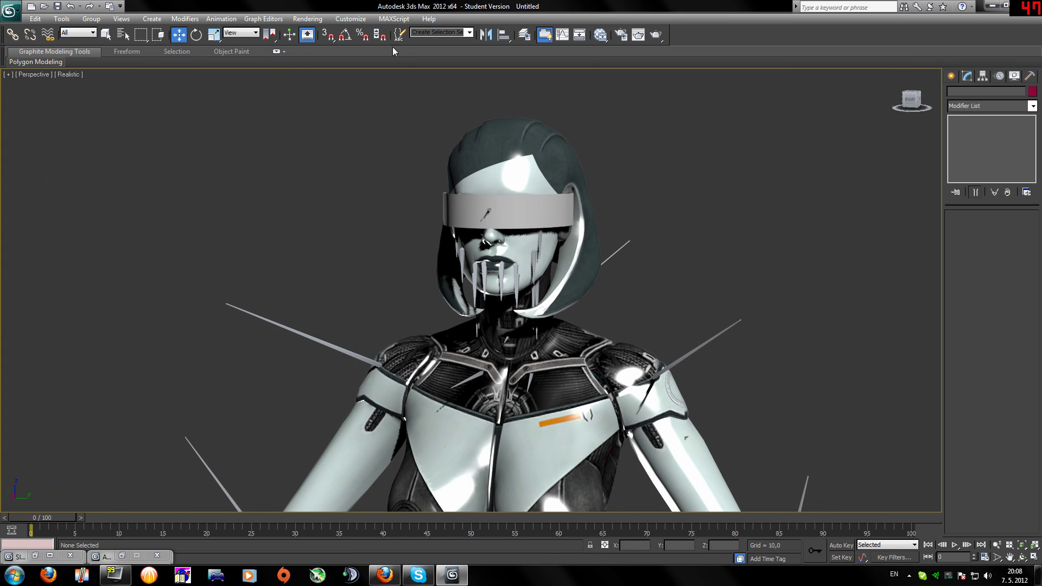
# - Test-render the head close up from a three-quarter angle and from the front to check the face highlights
pyautogui.keyDown('alt'); pyautogui.moveTo(619, 212); pyautogui.dragTo(663, 161, button='middle'); pyautogui.keyUp('alt')
pyautogui.scroll(5, 599, 190)
pyautogui.moveTo(513, 146); pyautogui.dragTo(596, 243, button='middle')
pyautogui.hotkey('shift', 'q')
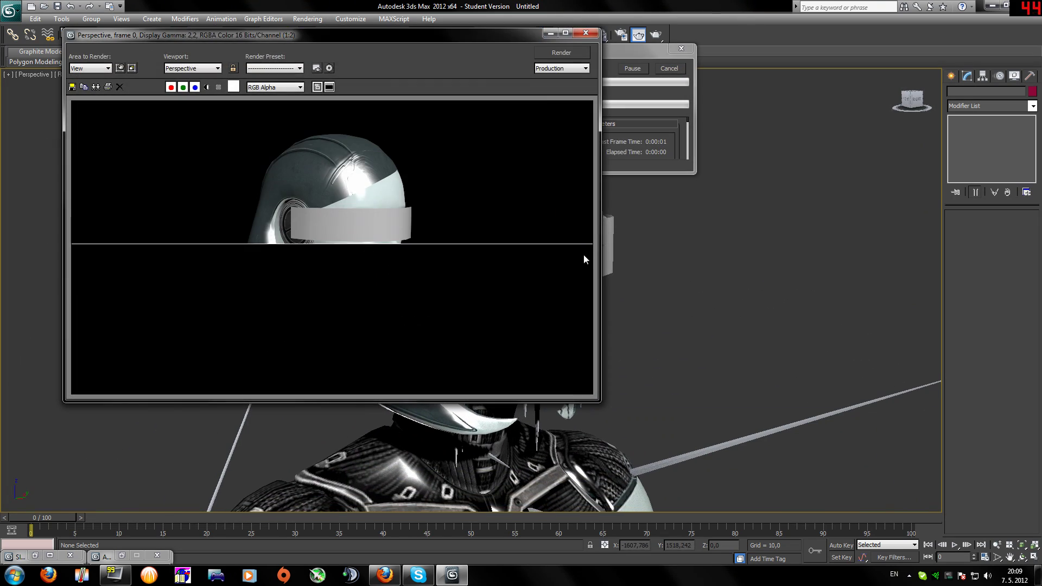
pyautogui.click(592, 38)
pyautogui.click(916, 99)
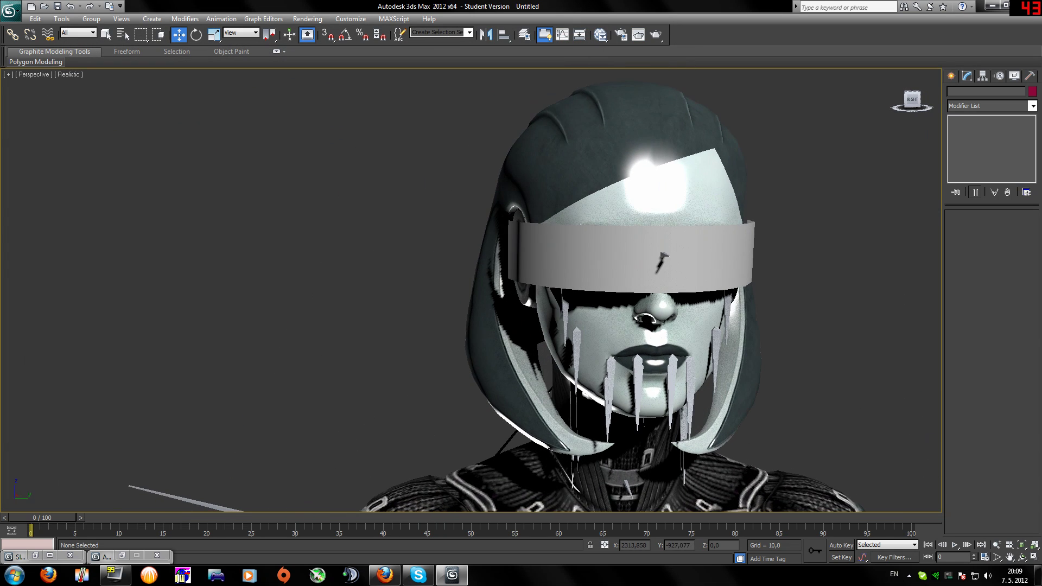
pyautogui.hotkey('shift', 'q')
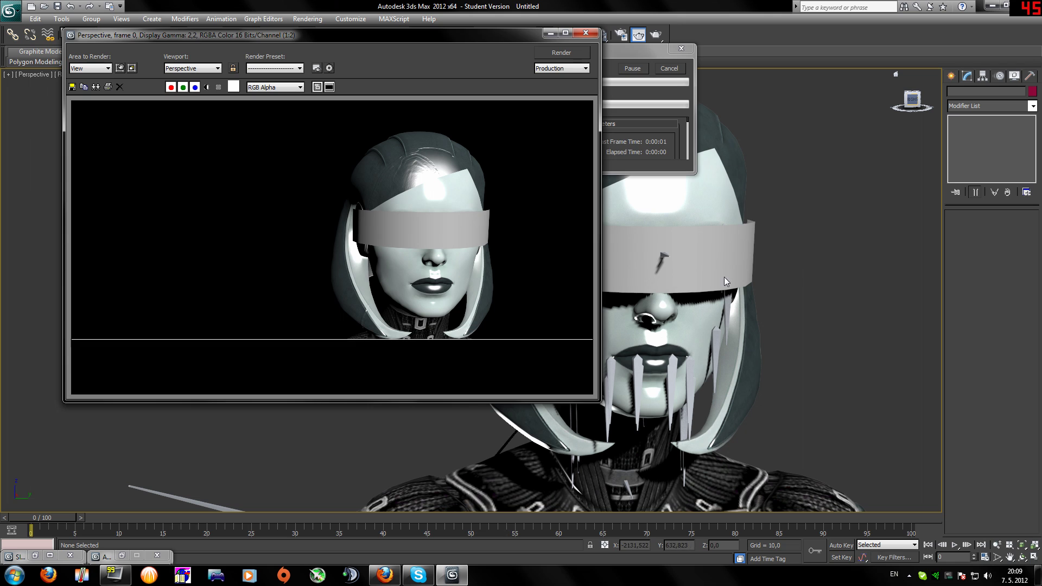
pyautogui.click(586, 33)
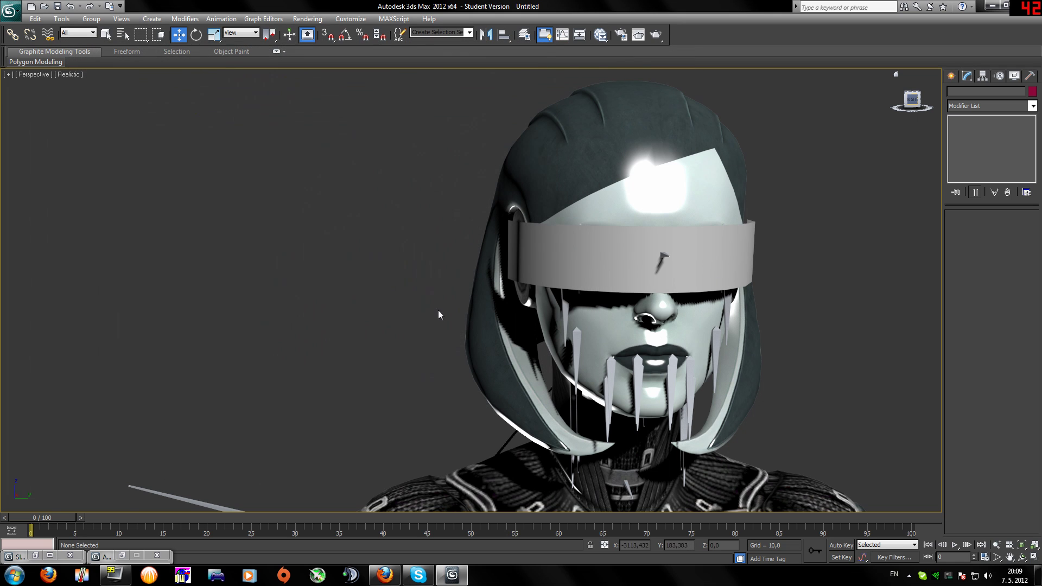
# - Open the face material's Glossiness map amount, and re-render the head from the front and from a three-quarter angle
pyautogui.click(50, 555)
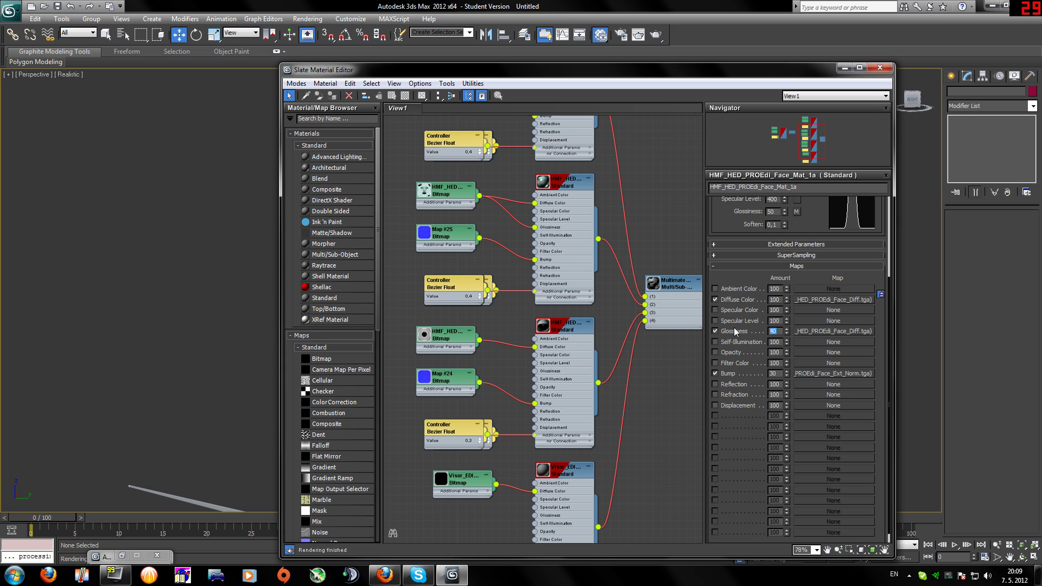
pyautogui.click(844, 67)
pyautogui.hotkey('shift', 'q')
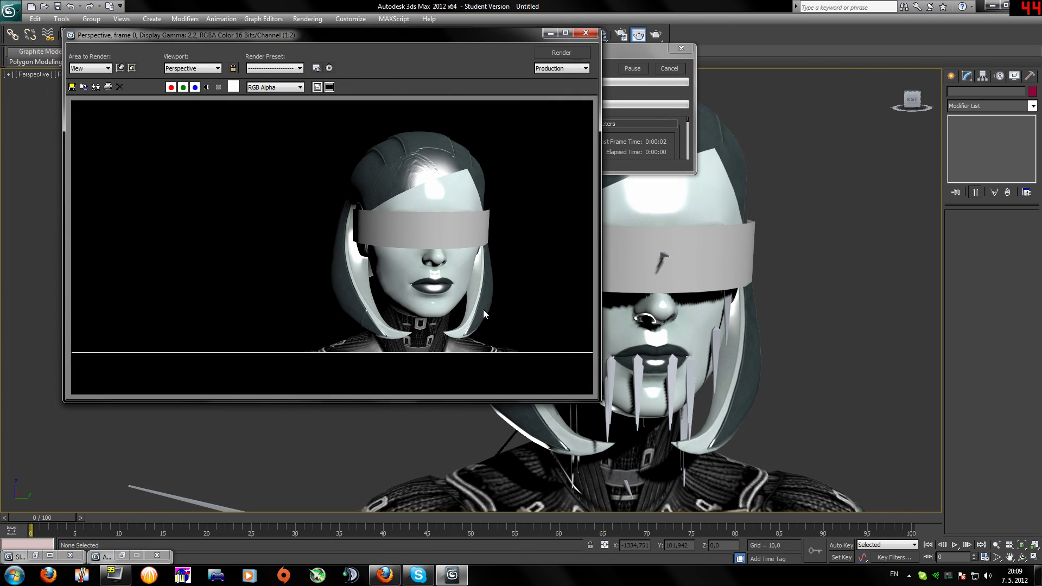
pyautogui.click(585, 33)
pyautogui.moveTo(911, 109); pyautogui.dragTo(890, 115)
pyautogui.hotkey('shift', 'q')
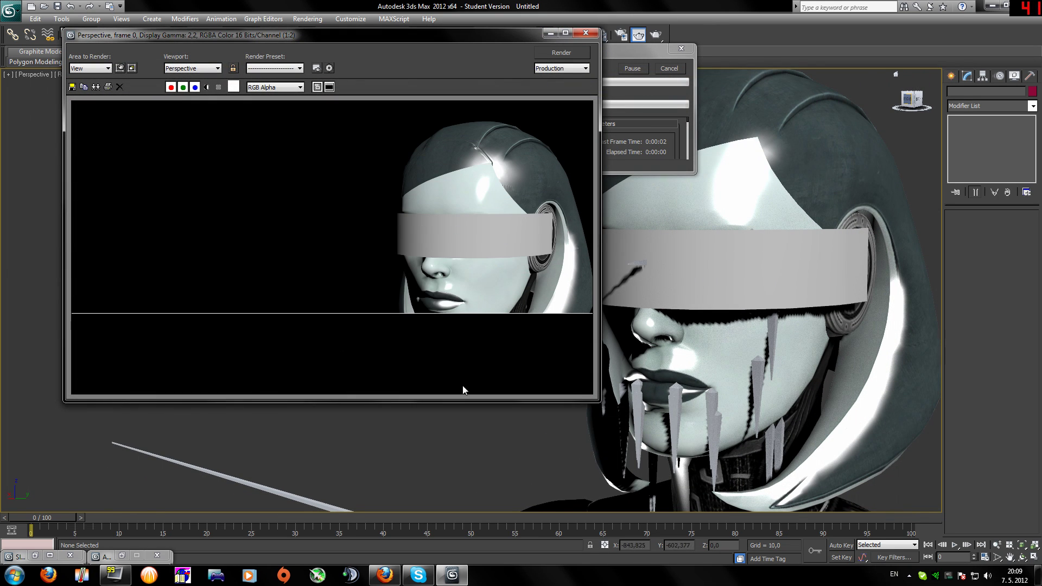
# - Try a Glossiness of 45 on the face material and test-render the head from the three-quarter angle
pyautogui.click(588, 34)
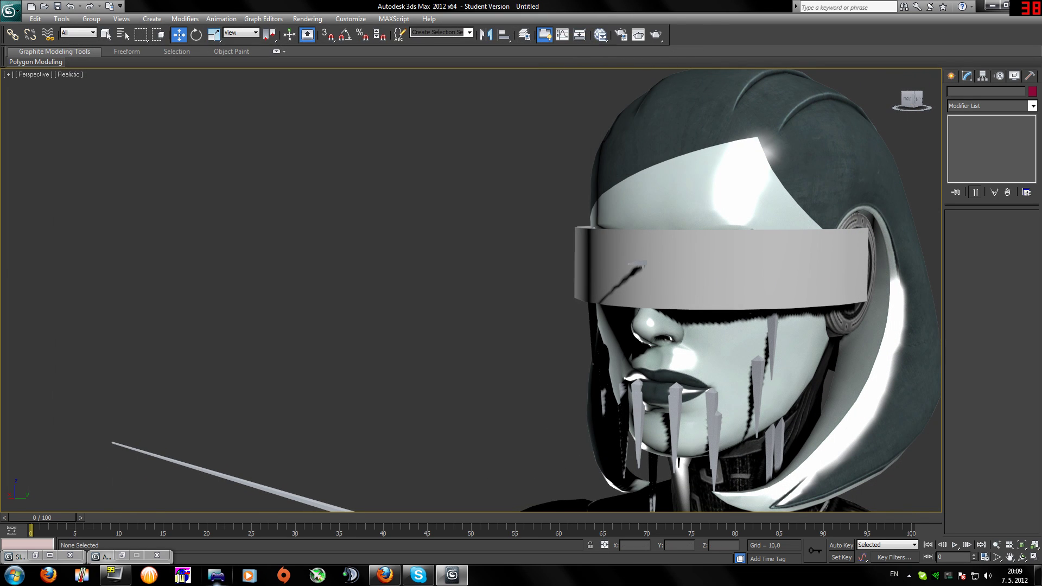
pyautogui.click(20, 556)
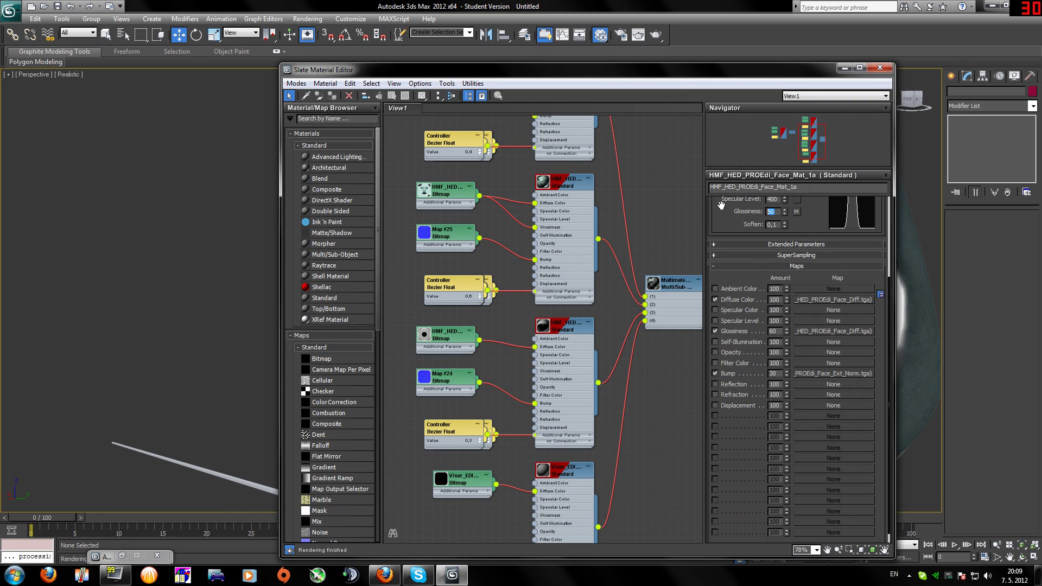
pyautogui.press('Return')
pyautogui.click(844, 68)
pyautogui.click(638, 34)
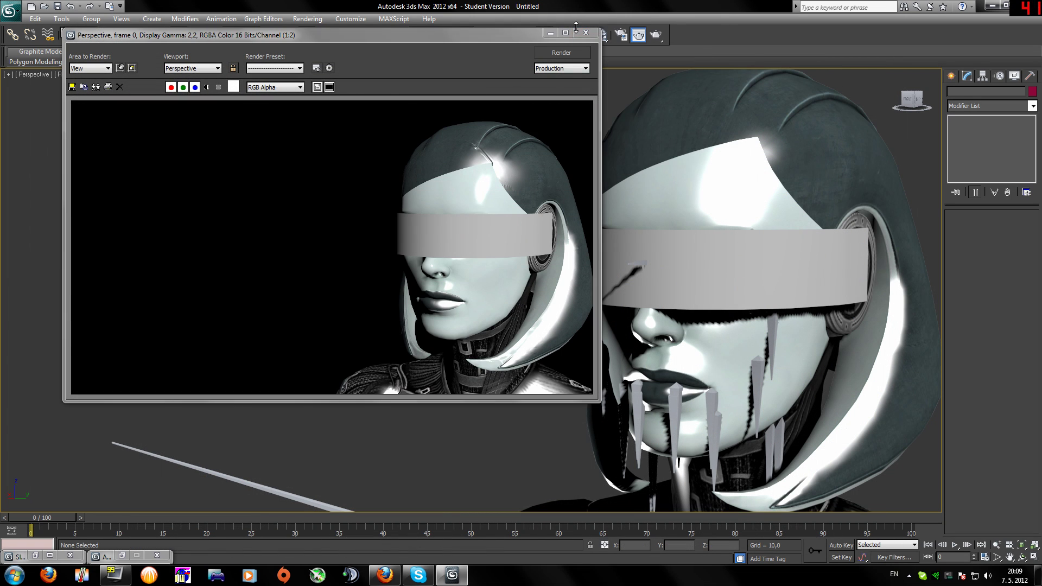
pyautogui.click(550, 34)
pyautogui.click(34, 555)
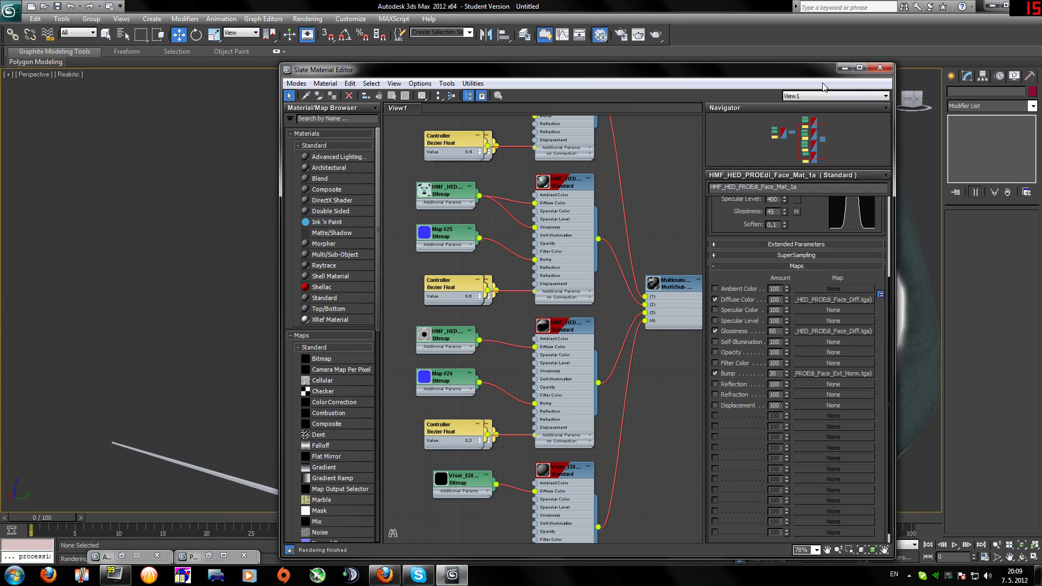
pyautogui.click(844, 67)
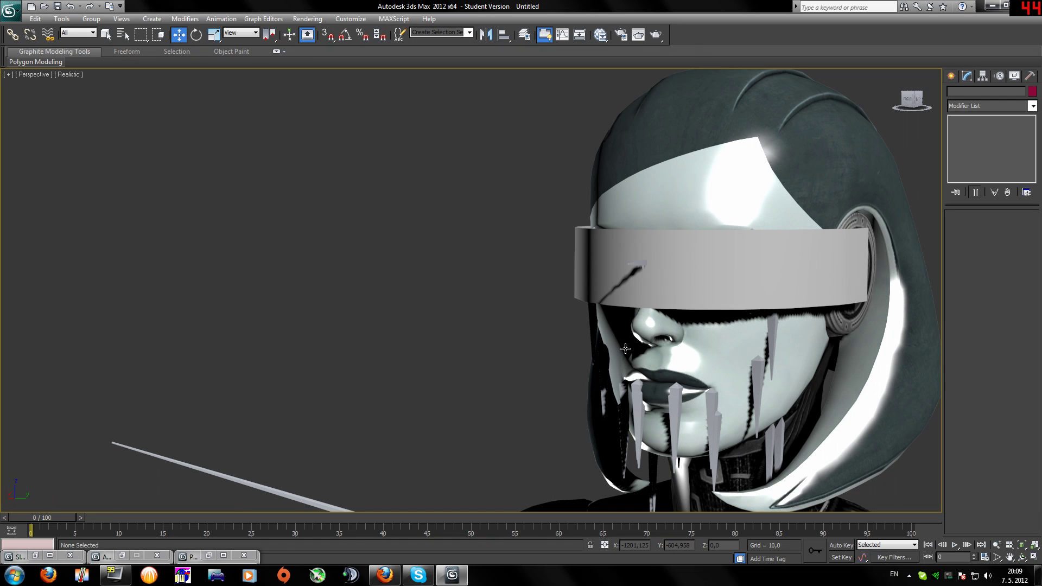
pyautogui.hotkey('shift', 'q')
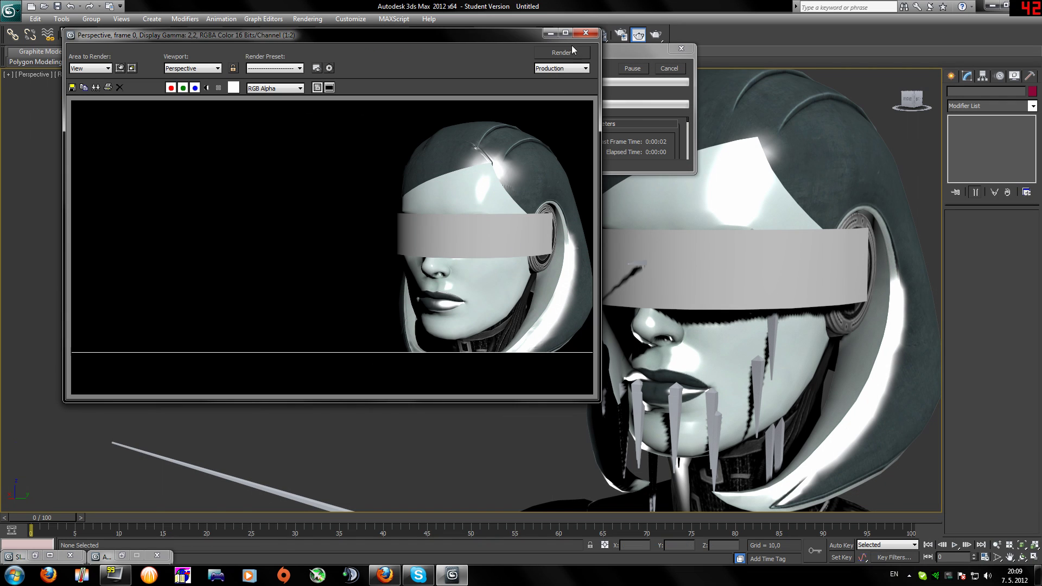
pyautogui.click(585, 33)
# - Set the face material's Glossiness to 35 and test-render the head from two different angles
pyautogui.click(30, 556)
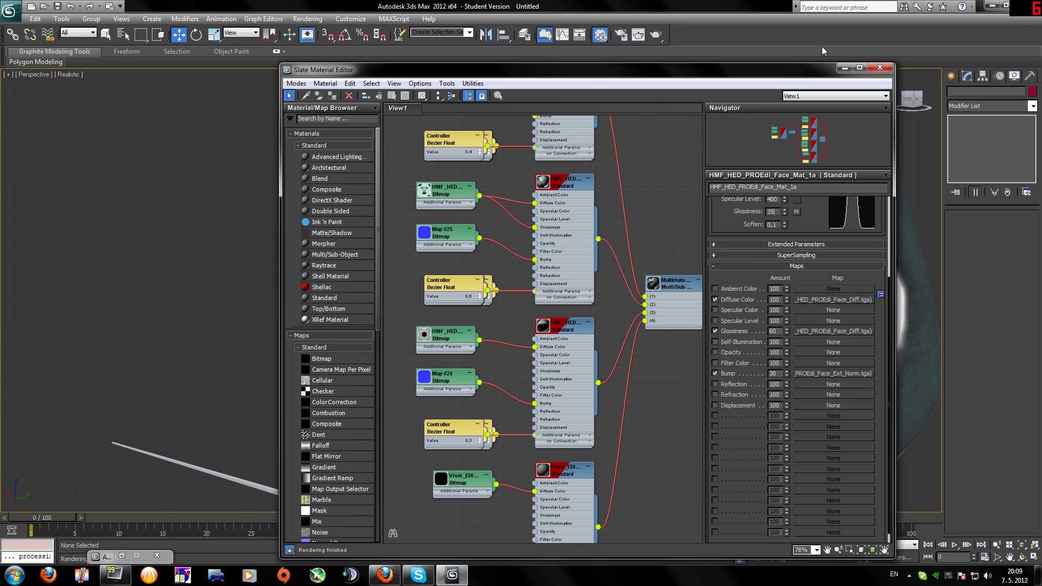
pyautogui.click(844, 67)
pyautogui.hotkey('shift', 'q')
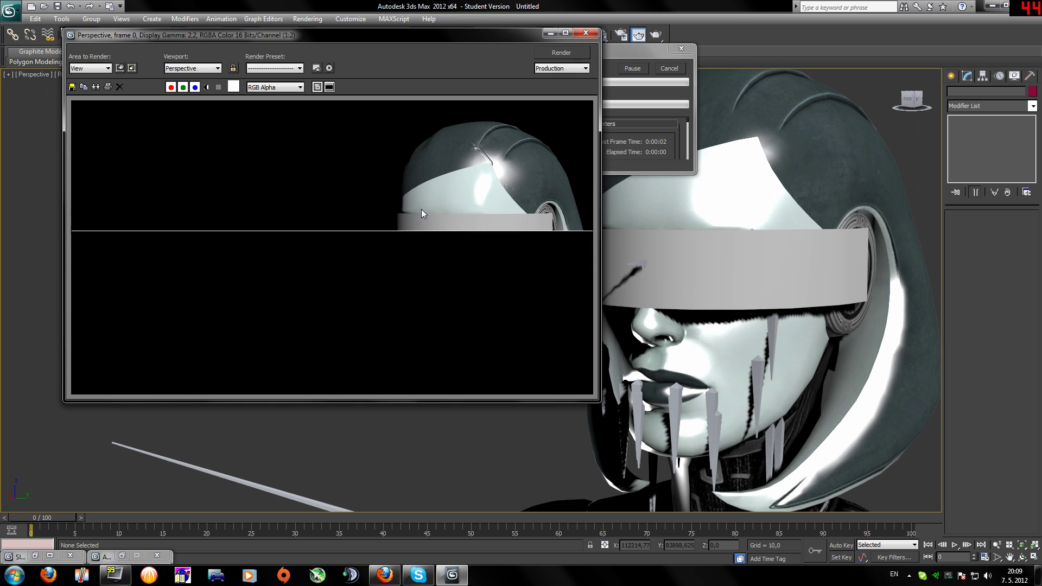
pyautogui.click(585, 33)
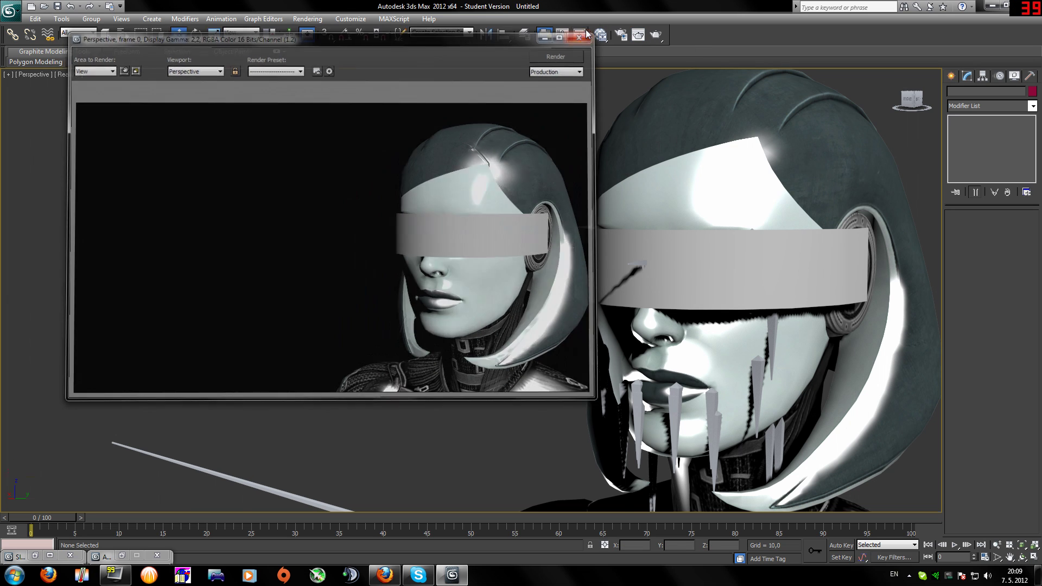
pyautogui.moveTo(916, 102); pyautogui.dragTo(958, 103)
pyautogui.hotkey('shift', 'q')
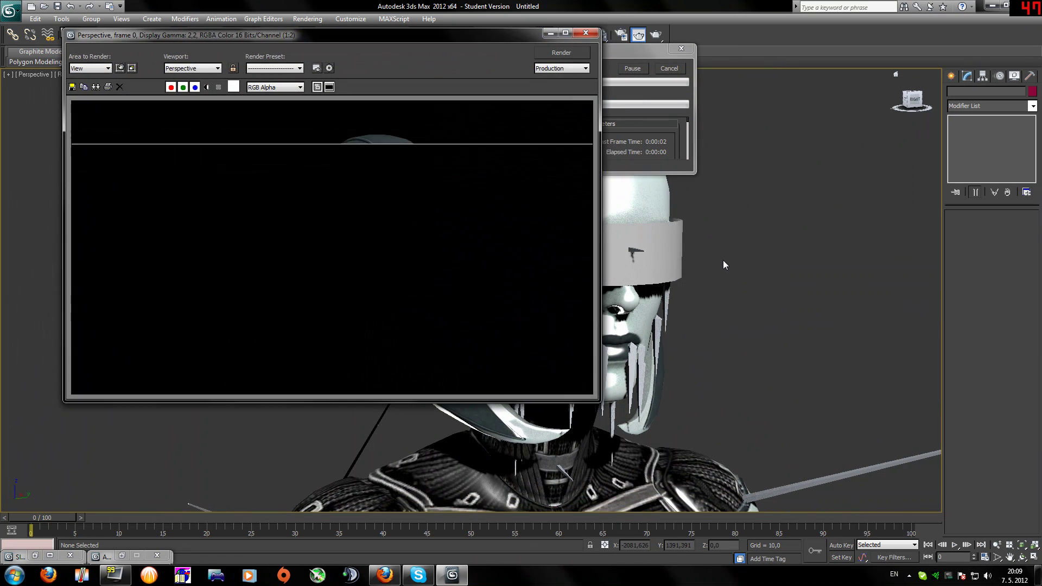
pyautogui.click(586, 33)
# - Select the head mesh and, at Element level of its Editable Mesh, raise the visor band onto the forehead to uncover the eyes
pyautogui.moveTo(912, 104)
pyautogui.mouseDown()
pyautogui.moveTo(890, 105)
pyautogui.moveTo(914, 108)
pyautogui.mouseUp()
pyautogui.moveTo(777, 326); pyautogui.dragTo(695, 281, button='middle')
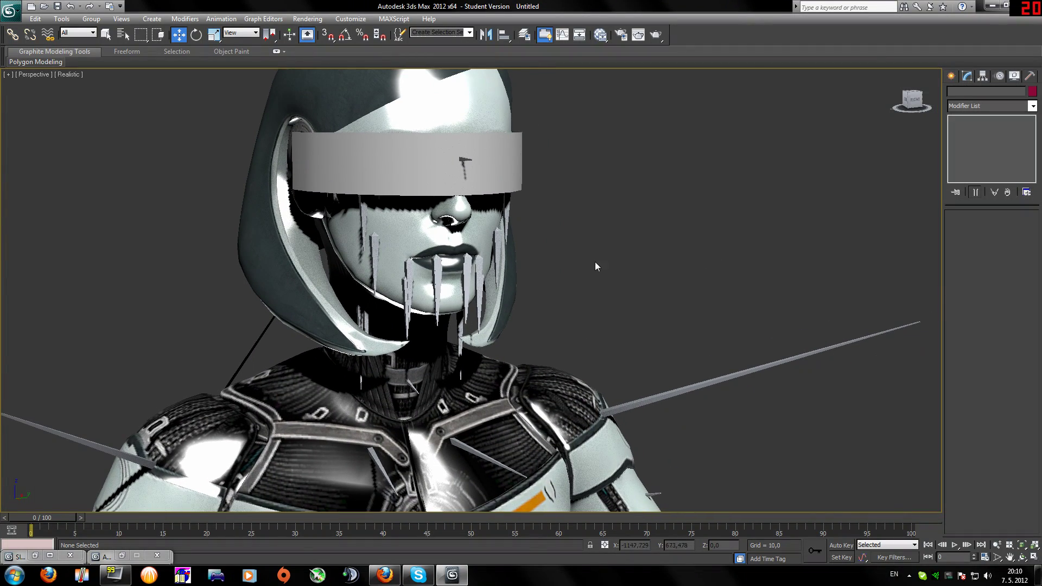
pyautogui.click(437, 152)
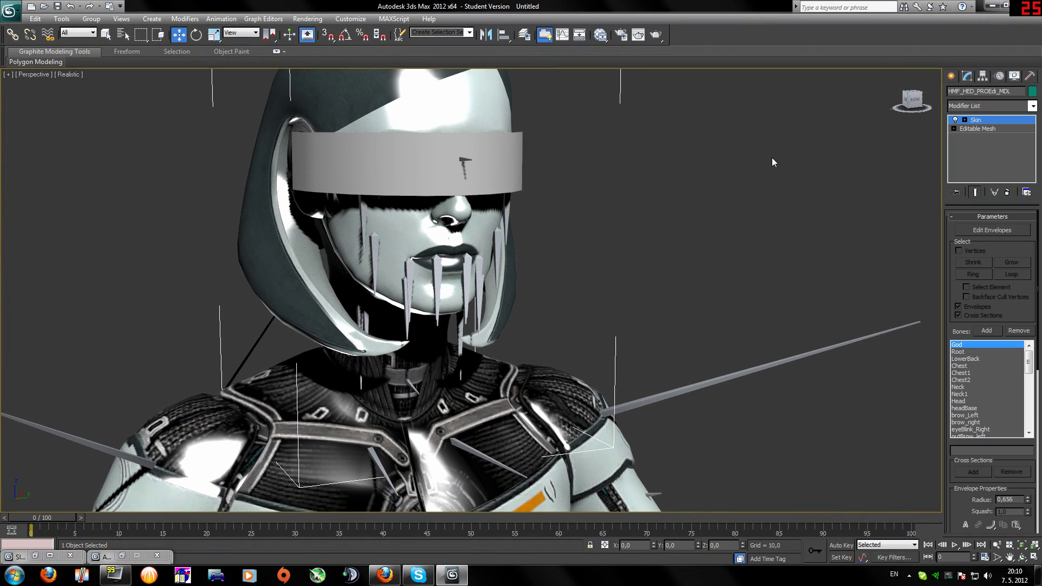
pyautogui.moveTo(918, 104)
pyautogui.mouseDown()
pyautogui.moveTo(892, 108)
pyautogui.moveTo(913, 101)
pyautogui.mouseUp()
pyautogui.moveTo(743, 230); pyautogui.dragTo(755, 254, button='middle')
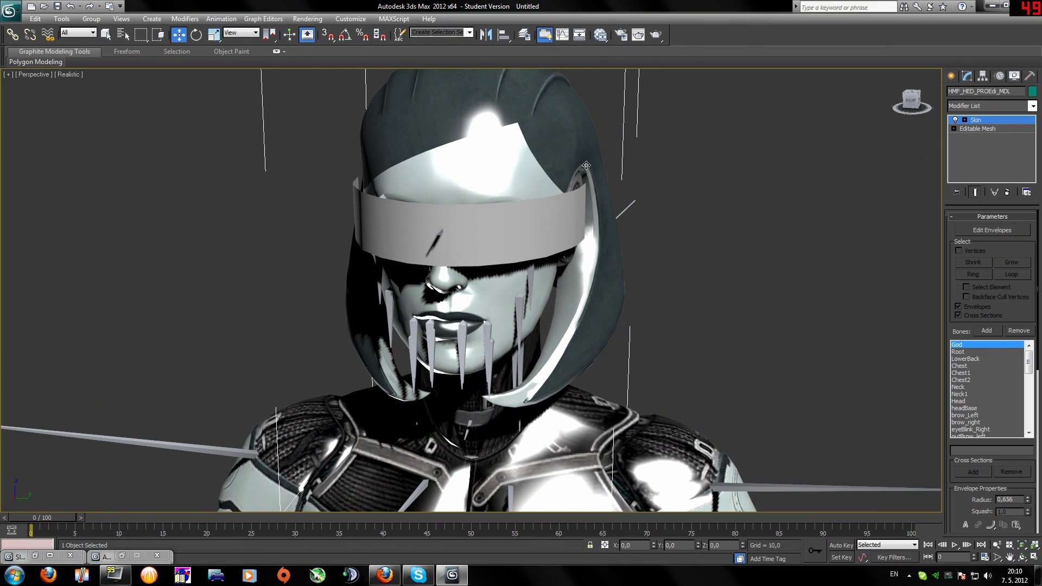
pyautogui.click(954, 128)
pyautogui.click(975, 172)
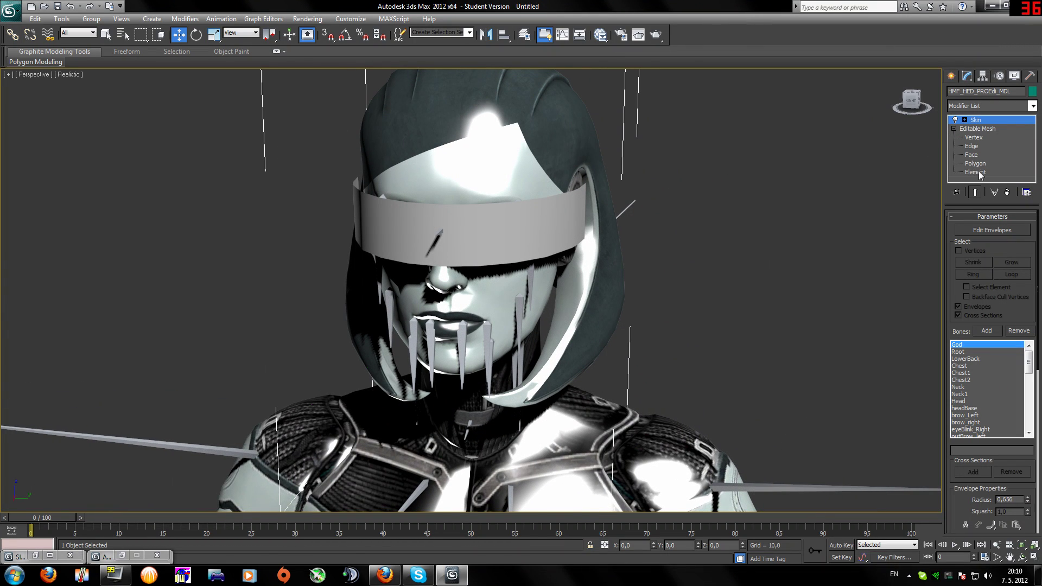
pyautogui.click(564, 318)
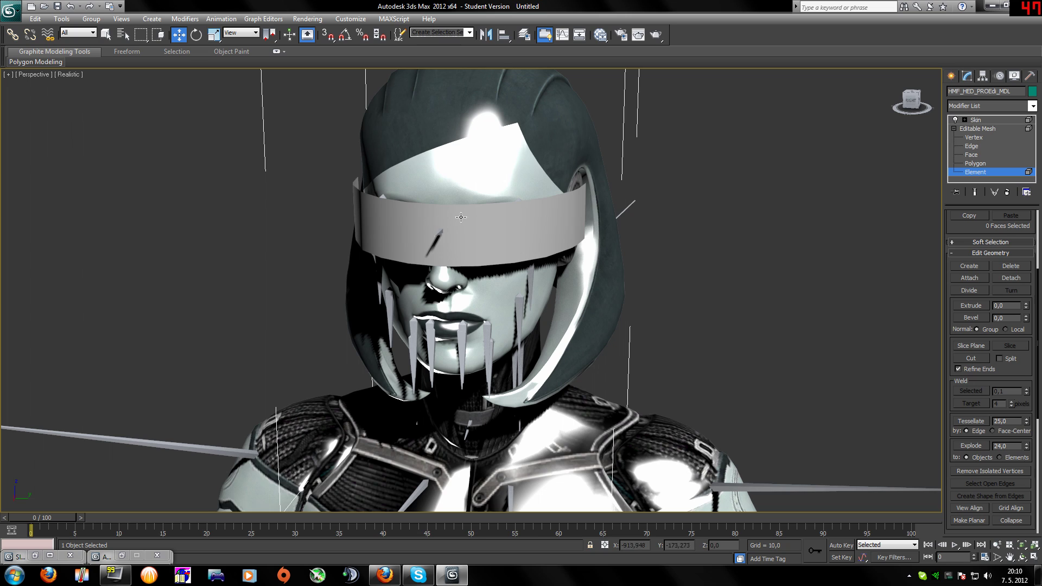
pyautogui.click(457, 193)
pyautogui.moveTo(454, 182); pyautogui.dragTo(456, 76)
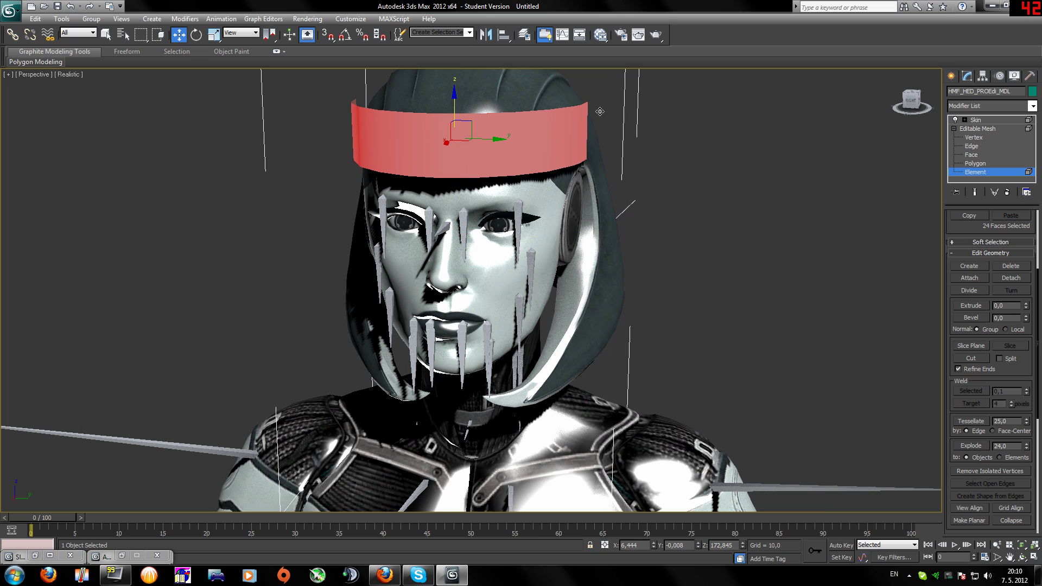
# - Open the eye material HMF_HED_PROEdi_Eye_Mat_1a and set its ambient and diffuse colours to black
pyautogui.moveTo(903, 101)
pyautogui.mouseDown()
pyautogui.moveTo(944, 102)
pyautogui.moveTo(908, 100)
pyautogui.mouseUp()
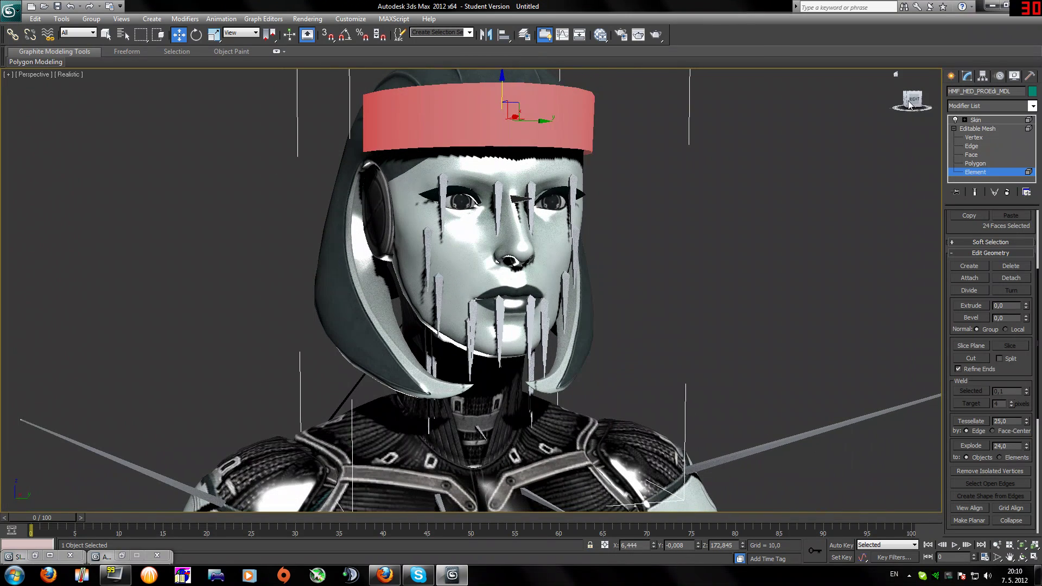
pyautogui.click(36, 556)
pyautogui.moveTo(515, 326); pyautogui.dragTo(460, 226, button='middle')
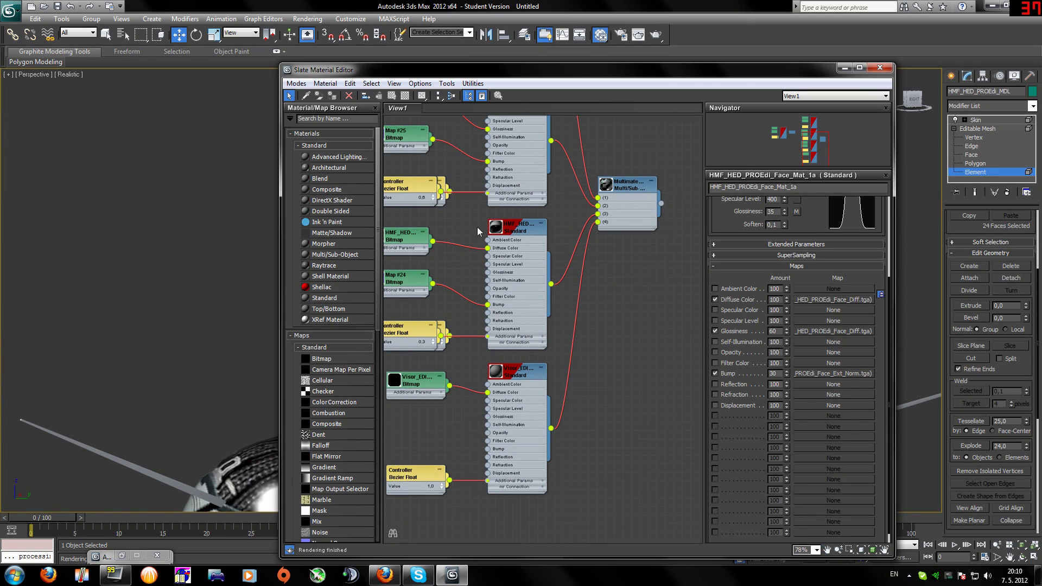
pyautogui.doubleClick(515, 232)
pyautogui.click(765, 257)
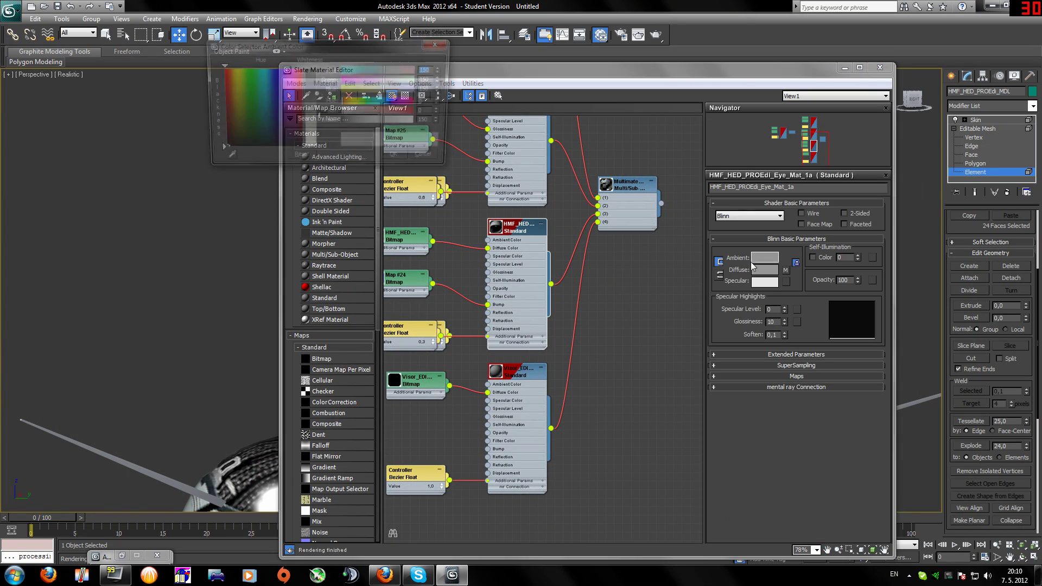
pyautogui.moveTo(320, 116); pyautogui.dragTo(319, 70)
pyautogui.click(398, 159)
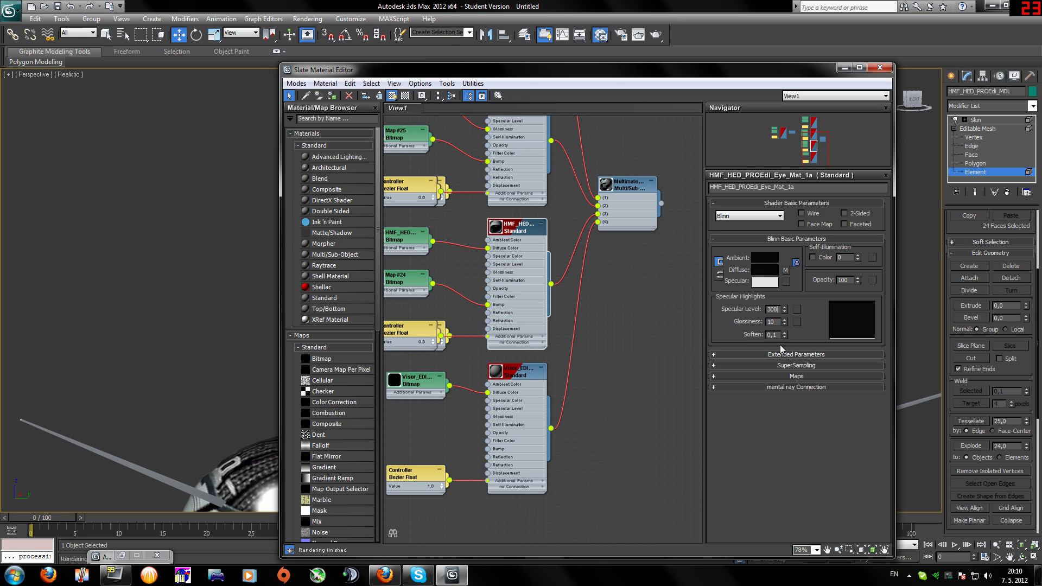
# - Set the eye material's Specular Level to 300 and Glossiness to 20, and test-render the head
pyautogui.press('Tab')
pyautogui.write('20')
pyautogui.click(712, 387)
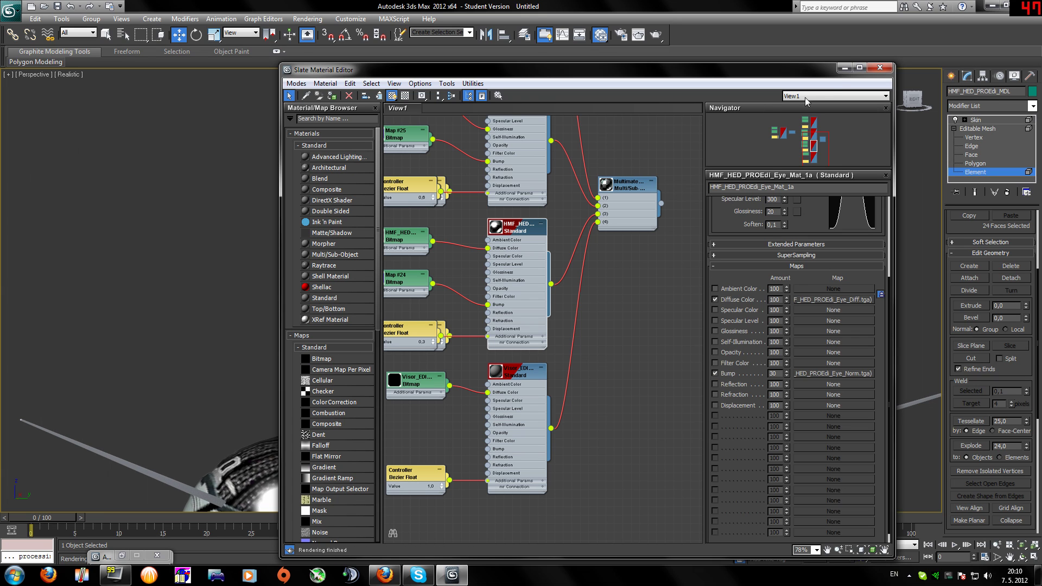
pyautogui.click(844, 68)
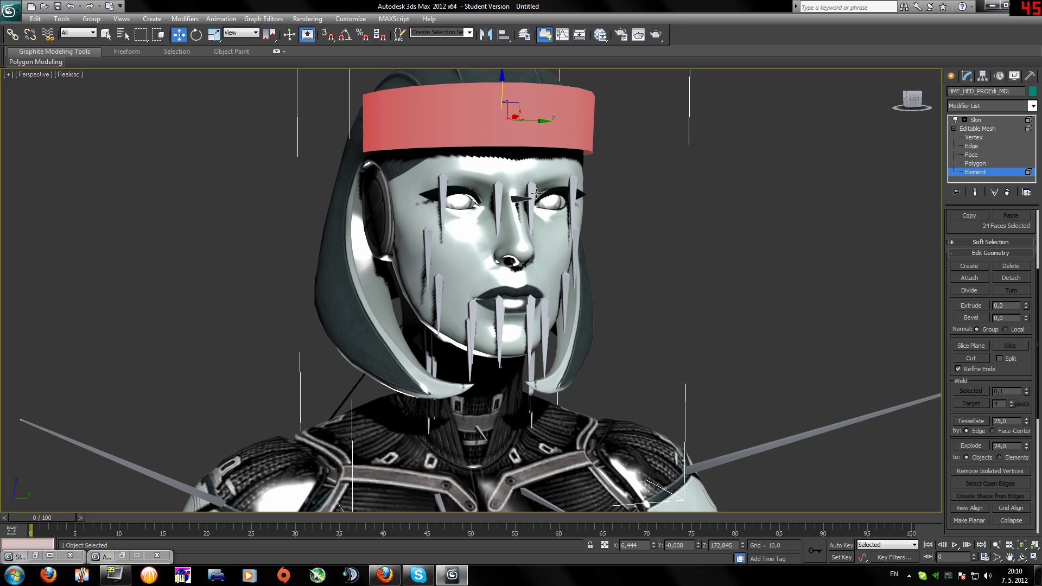
pyautogui.hotkey('shift', 'q')
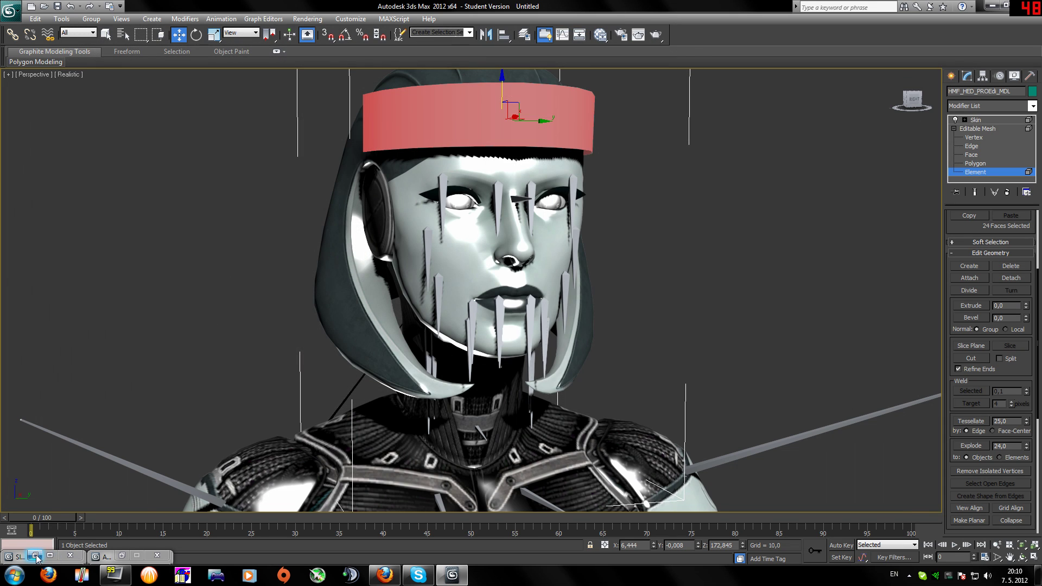
# - Raise the eye material's Glossiness to tighten the eye highlights, and test-render the head again
pyautogui.click(35, 556)
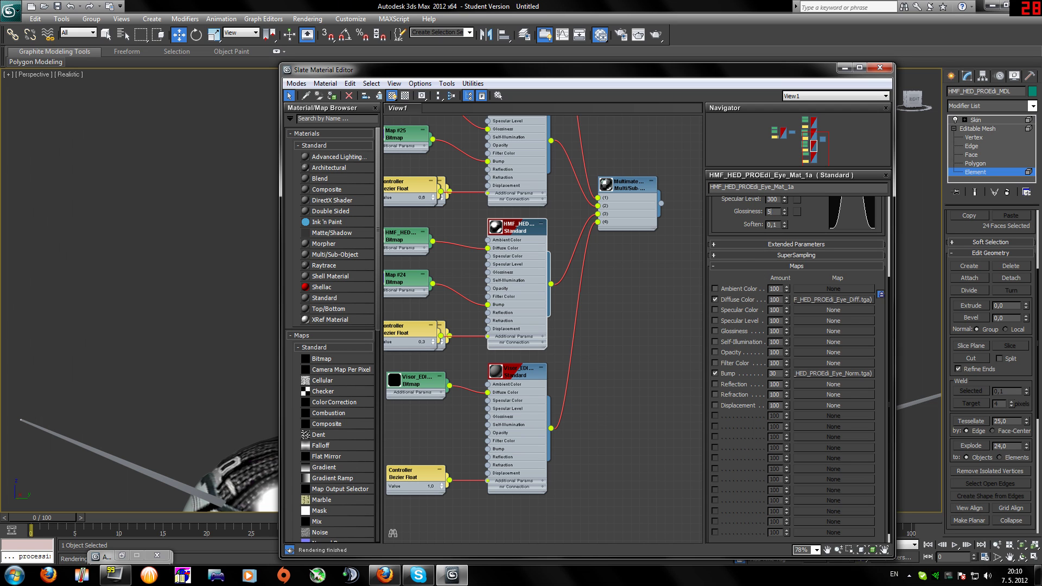
pyautogui.click(845, 68)
pyautogui.hotkey('shift', 'q')
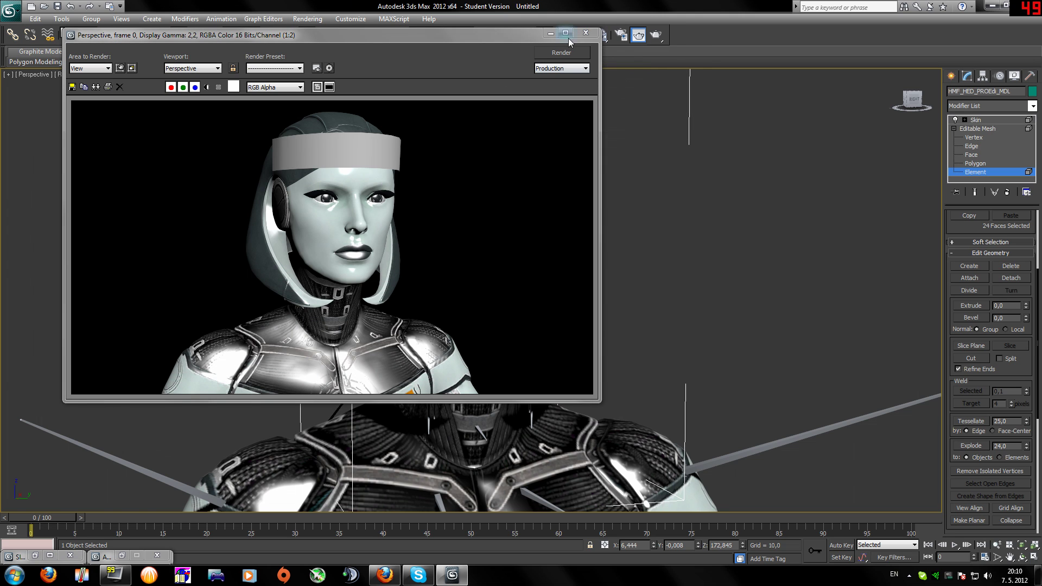
pyautogui.click(585, 35)
# - Test-render the head from a more side-on angle to check the eye highlights
pyautogui.moveTo(916, 99); pyautogui.dragTo(908, 99)
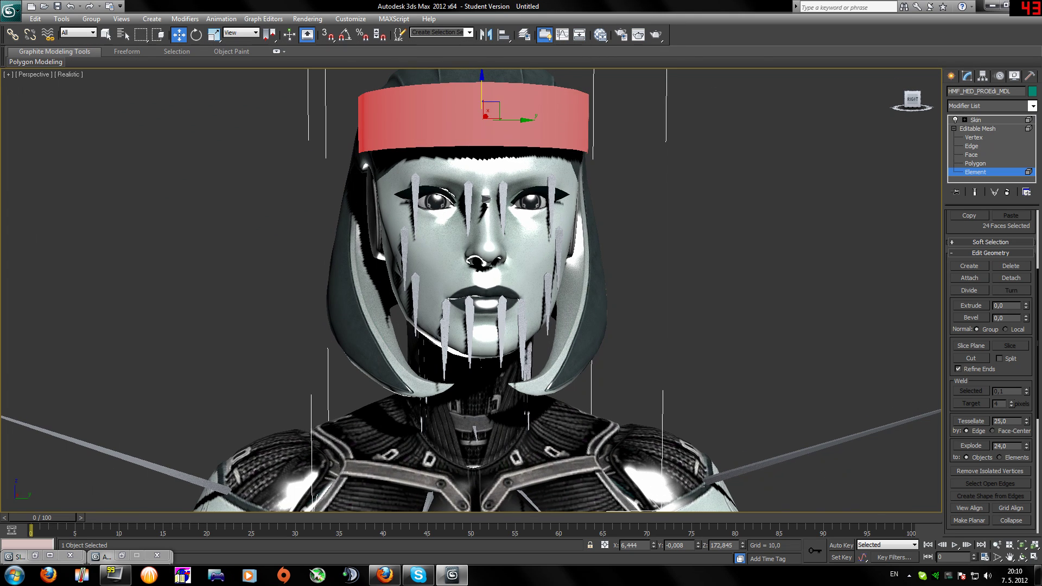
pyautogui.click(912, 103)
pyautogui.hotkey('shift', 'q')
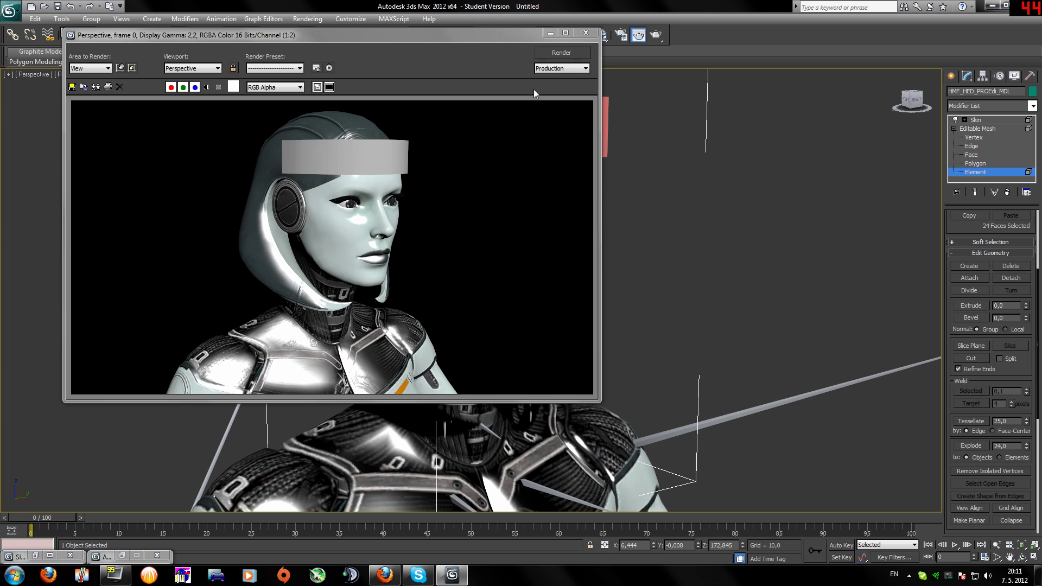
pyautogui.click(587, 34)
# - Move the visor element back down over the eyes, deselect it and leave Element level editing
pyautogui.click(914, 101)
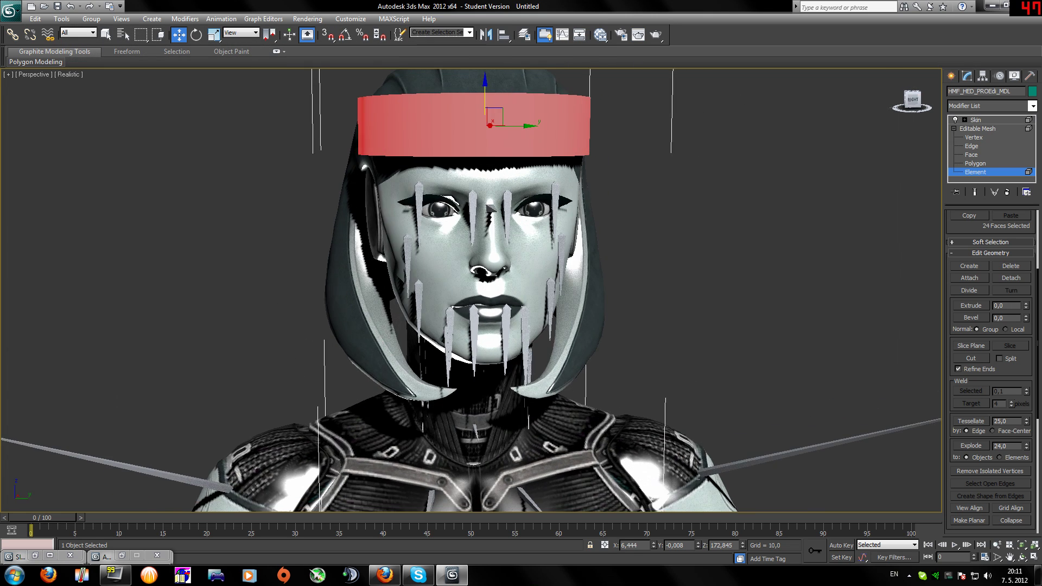
pyautogui.moveTo(502, 84); pyautogui.dragTo(516, 168)
pyautogui.click(917, 107)
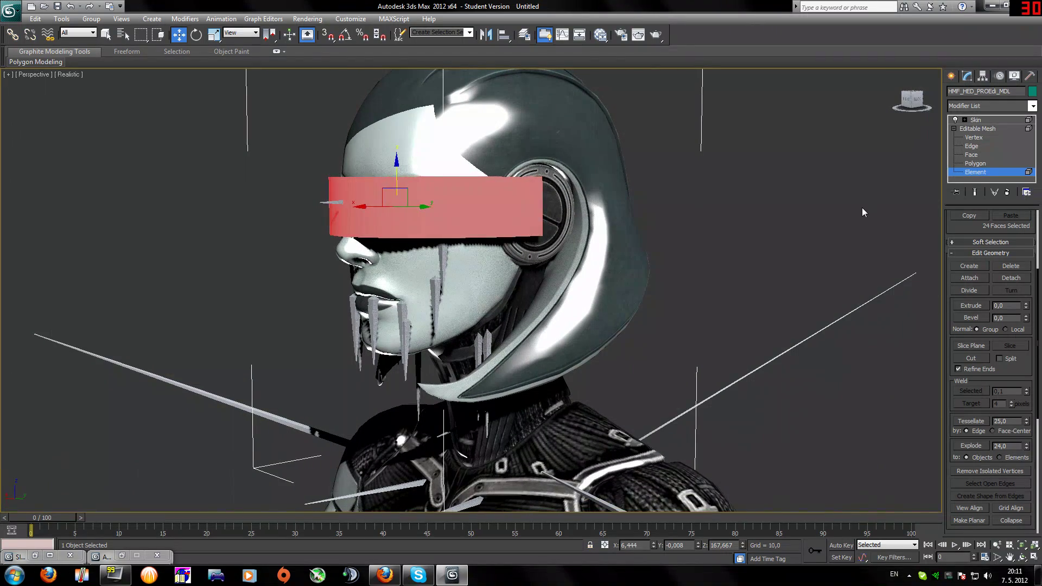
pyautogui.click(671, 229)
pyautogui.click(923, 103)
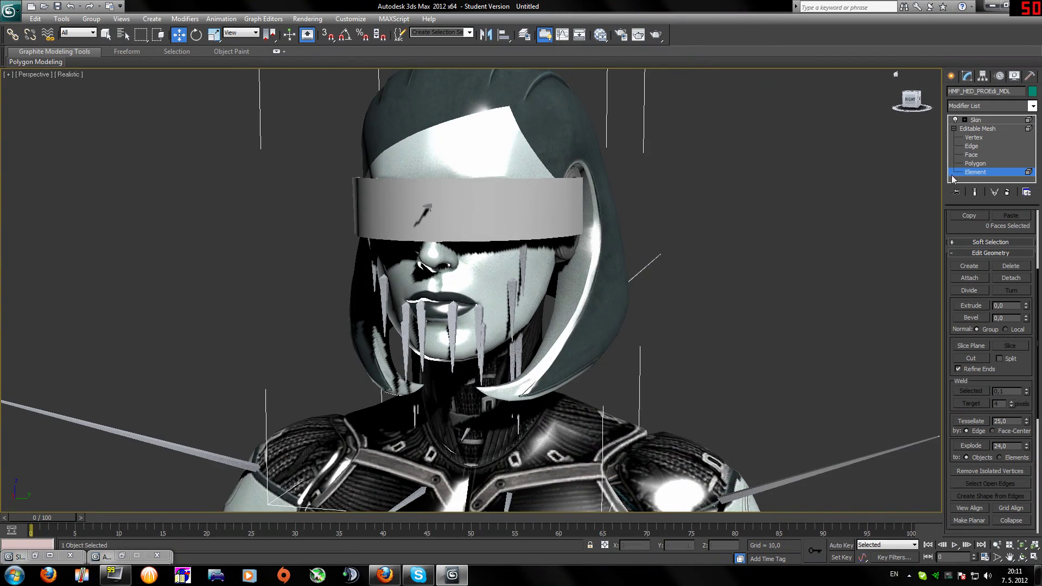
pyautogui.click(975, 170)
pyautogui.click(954, 128)
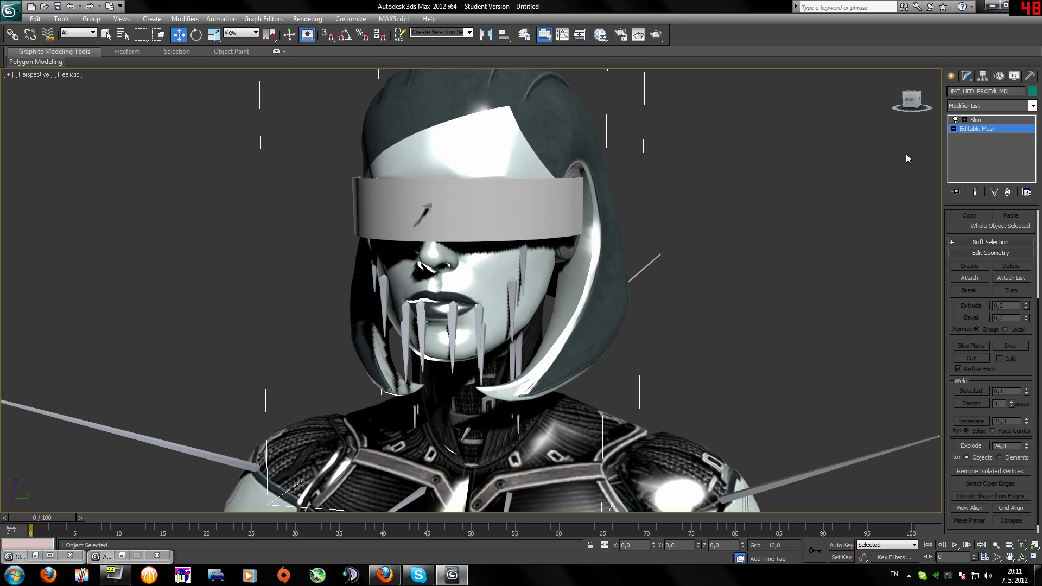
pyautogui.click(760, 157)
# - Shift the Slate Material Editor off the head to examine the visor's shading, and bring the editor back
pyautogui.moveTo(910, 101); pyautogui.dragTo(935, 102)
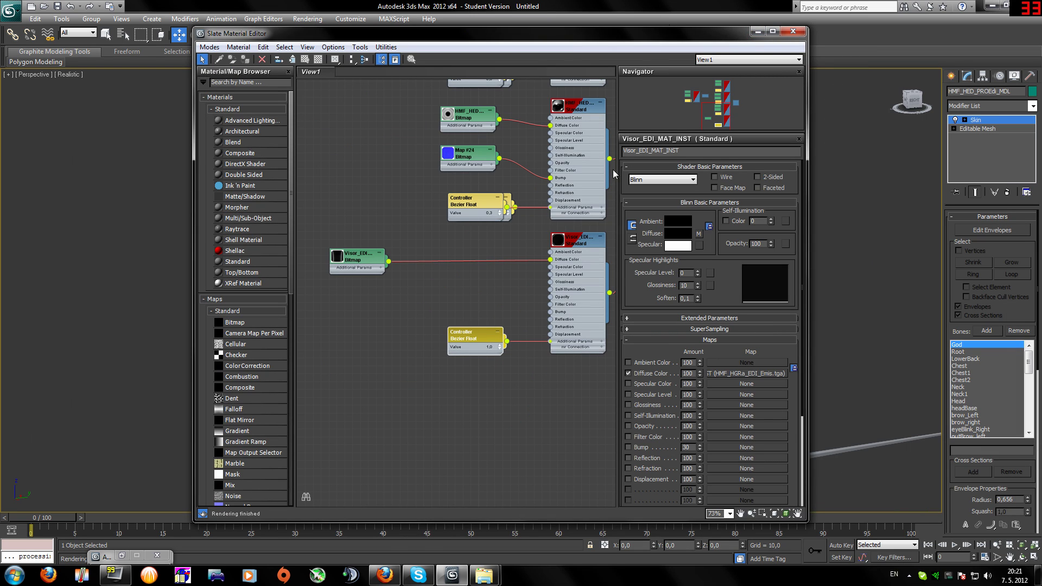
pyautogui.moveTo(577, 36); pyautogui.dragTo(631, 351)
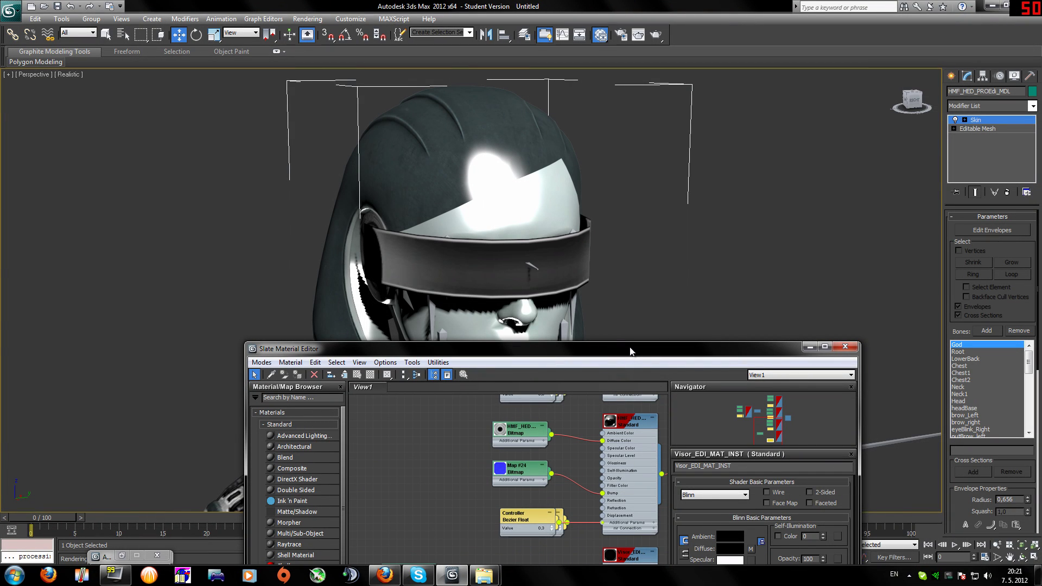
pyautogui.moveTo(630, 351); pyautogui.dragTo(577, 373)
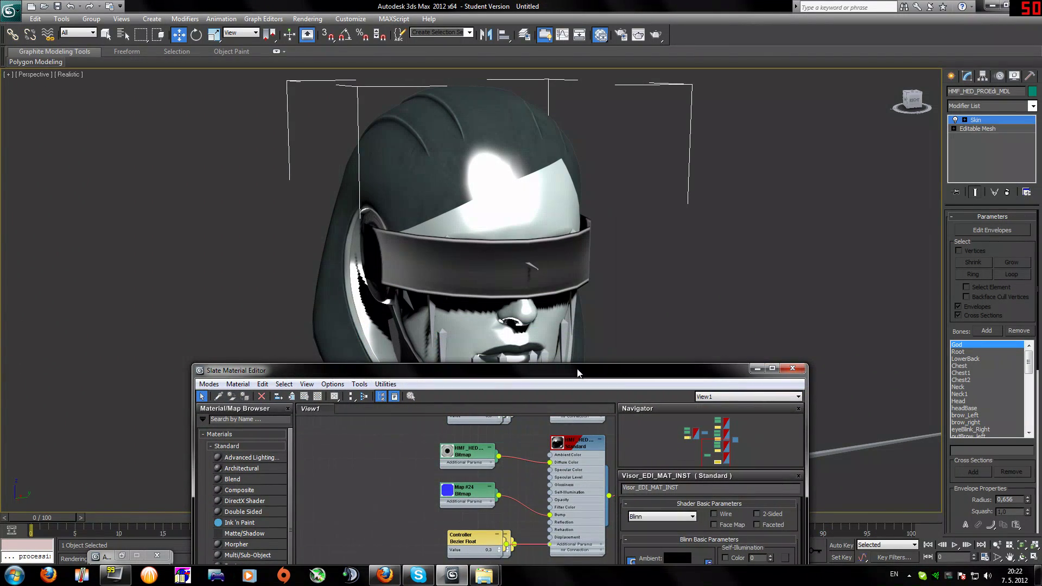
pyautogui.moveTo(569, 286); pyautogui.dragTo(575, 38)
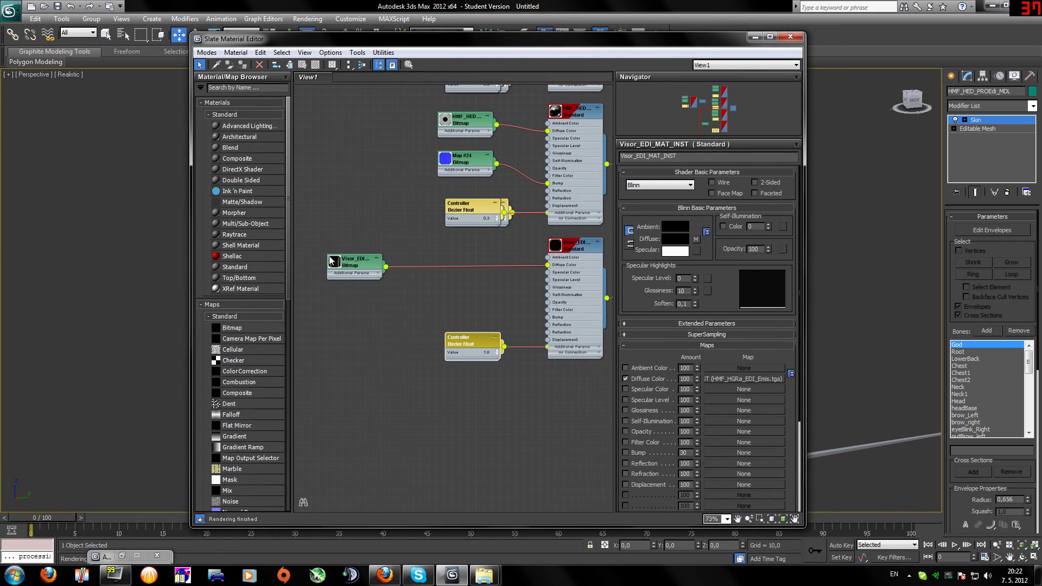
# - Check the visor bitmap's source image, HMF_HGRa_EDI_Emis, in the texture folder and leave the assigned file in place
pyautogui.moveTo(358, 271); pyautogui.dragTo(385, 267)
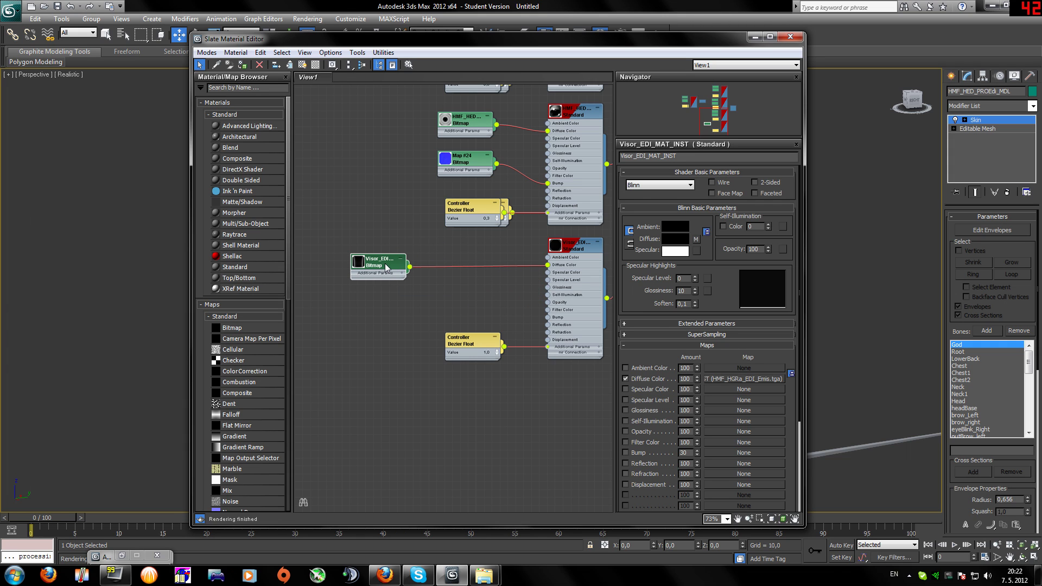
pyautogui.doubleClick(387, 267)
pyautogui.click(700, 307)
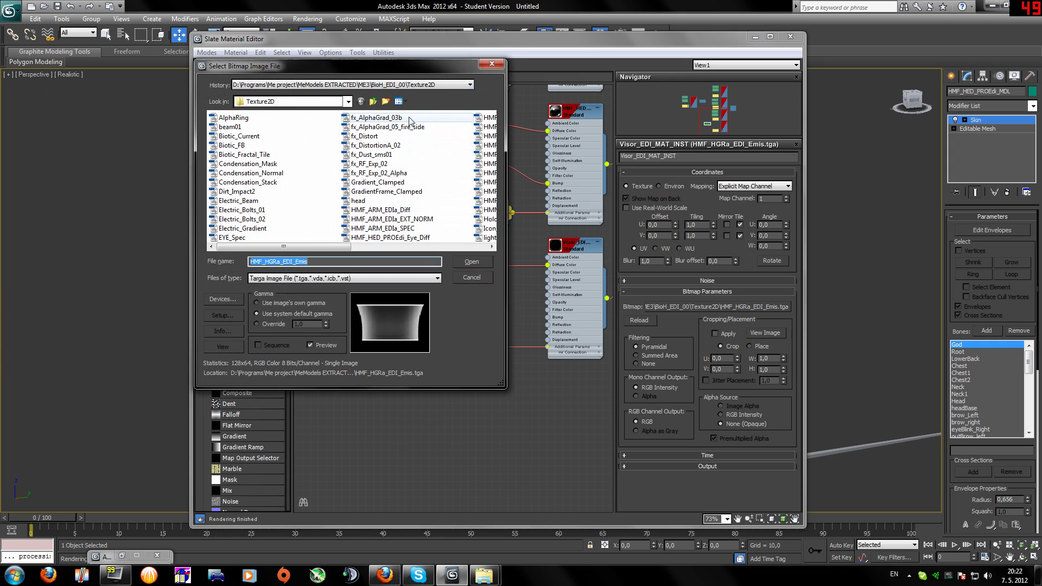
pyautogui.moveTo(313, 249); pyautogui.dragTo(380, 250)
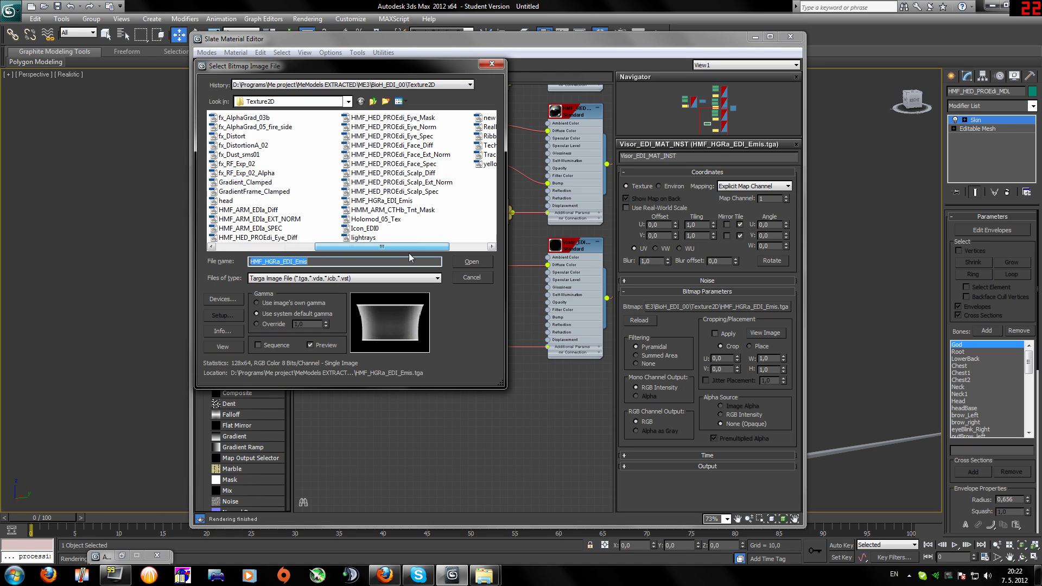
pyautogui.click(405, 201)
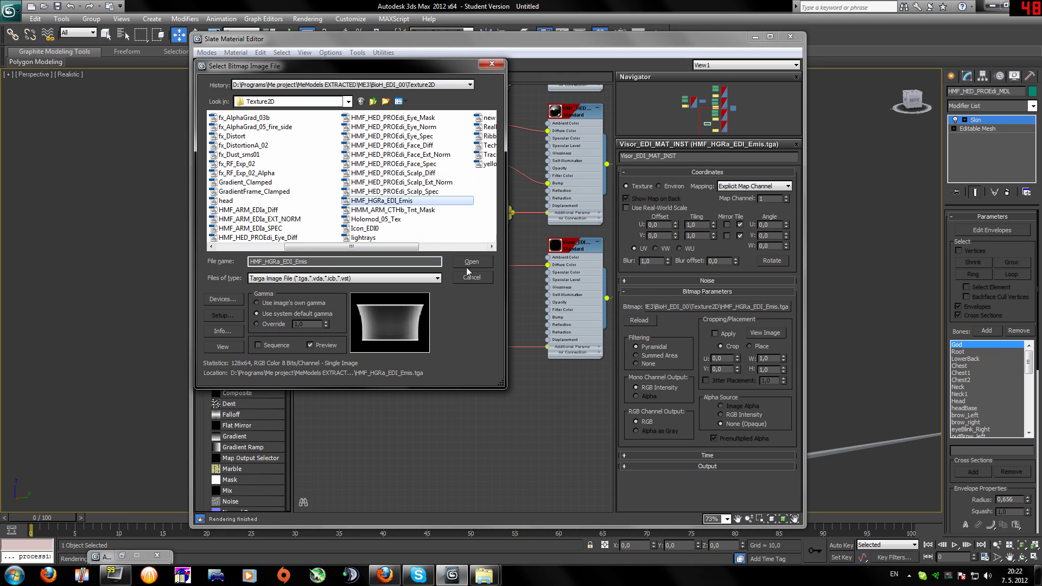
pyautogui.click(492, 62)
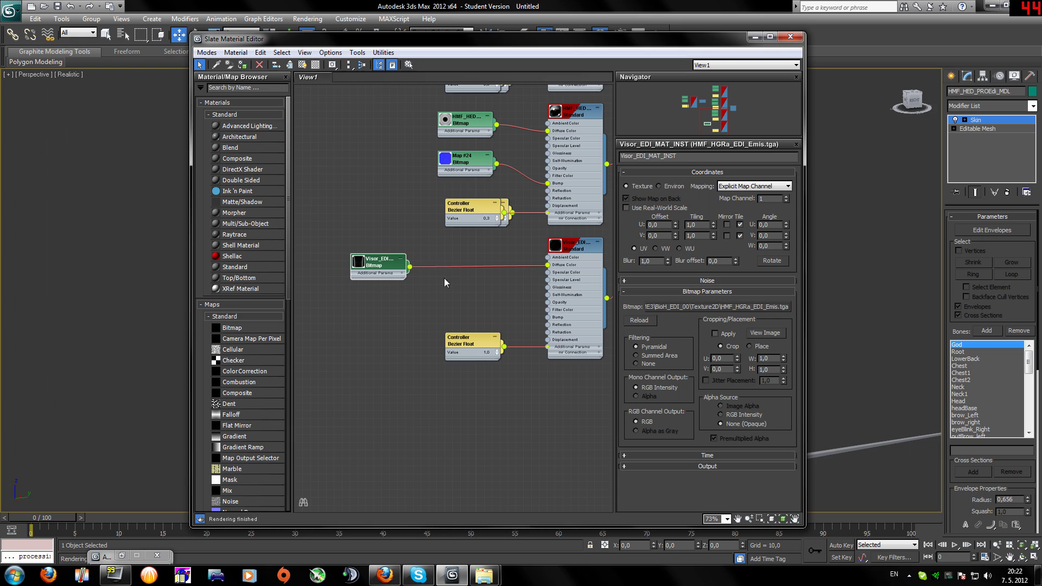
# - Disconnect the visor bitmap from the material's Diffuse Color and duplicate its node twice, giving three bitmap nodes
pyautogui.moveTo(547, 264); pyautogui.dragTo(468, 268)
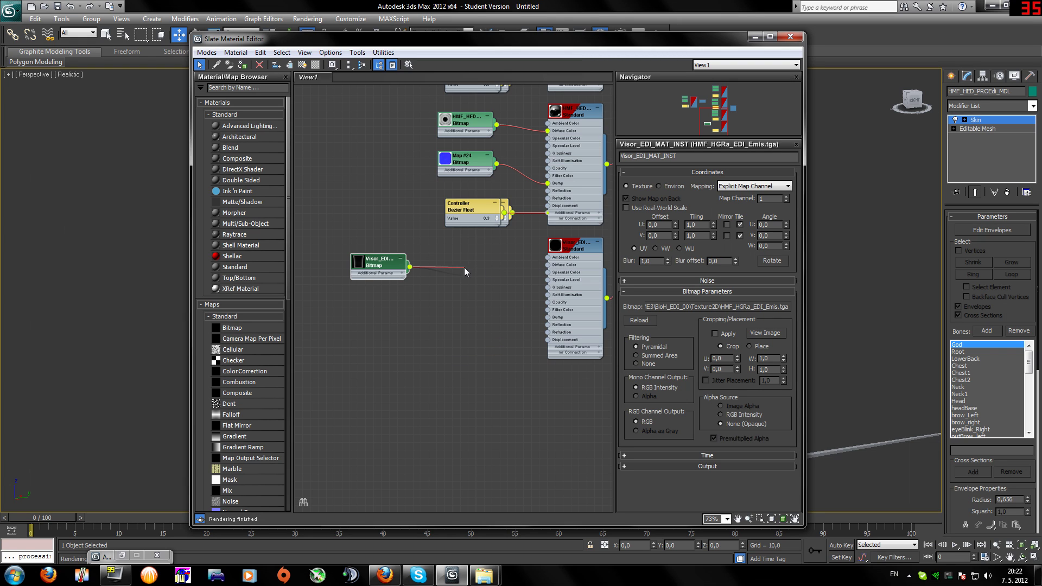
pyautogui.moveTo(373, 262); pyautogui.dragTo(381, 379)
pyautogui.moveTo(368, 271); pyautogui.dragTo(367, 262)
# - Add an RGB Tint map, duplicate it twice and arrange the three tint nodes beside the visor bitmaps
pyautogui.rightClick(420, 266)
pyautogui.moveTo(459, 286)
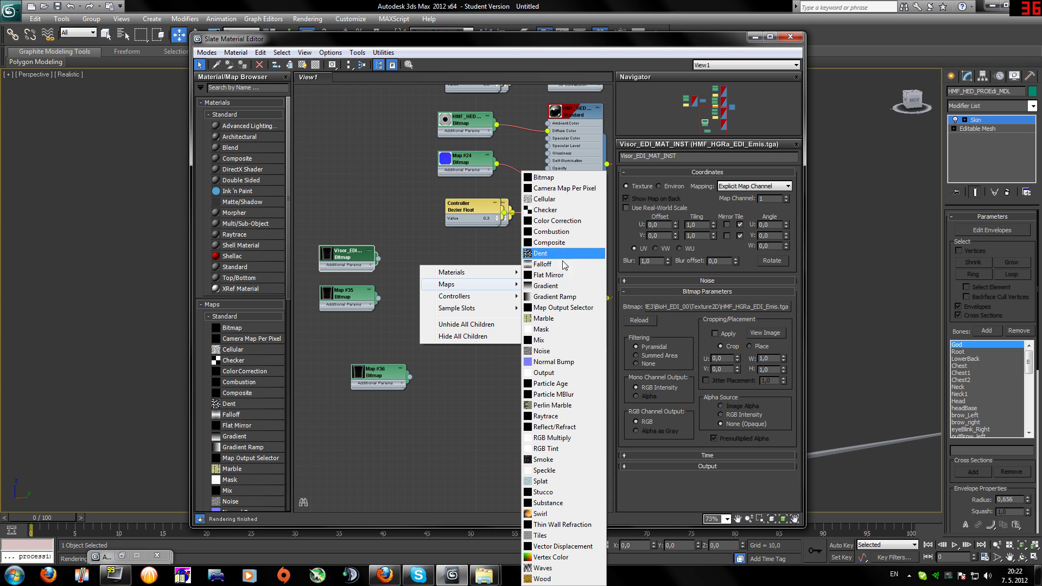
pyautogui.click(560, 448)
pyautogui.moveTo(416, 269)
pyautogui.mouseDown()
pyautogui.moveTo(431, 260)
pyautogui.moveTo(450, 391)
pyautogui.moveTo(451, 370)
pyautogui.mouseUp()
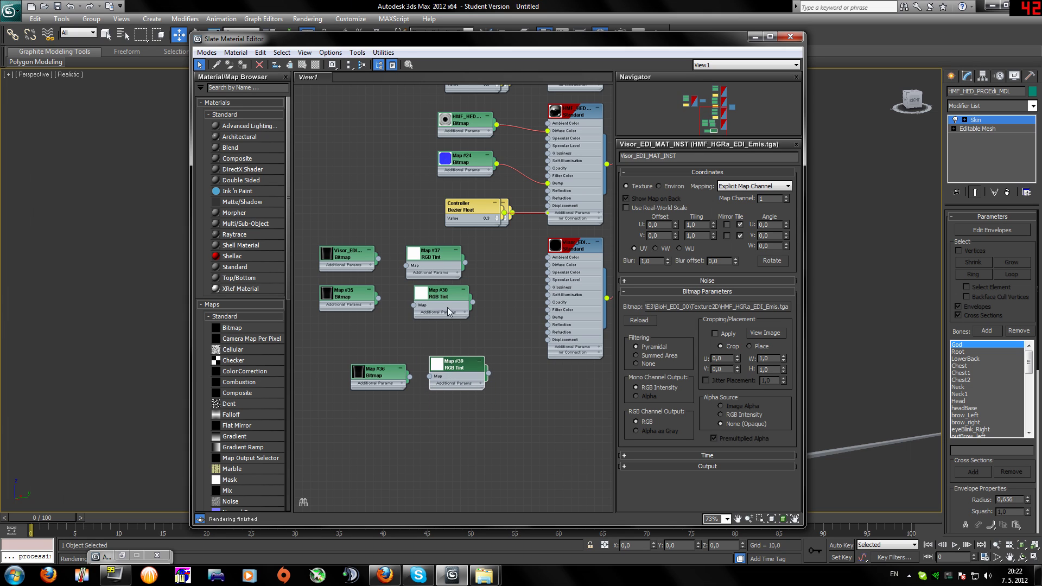
pyautogui.moveTo(435, 296); pyautogui.dragTo(419, 303)
pyautogui.moveTo(423, 260); pyautogui.dragTo(406, 259)
# - Add a Composite map between the tint nodes and the visor material, and give it a second layer
pyautogui.rightClick(498, 272)
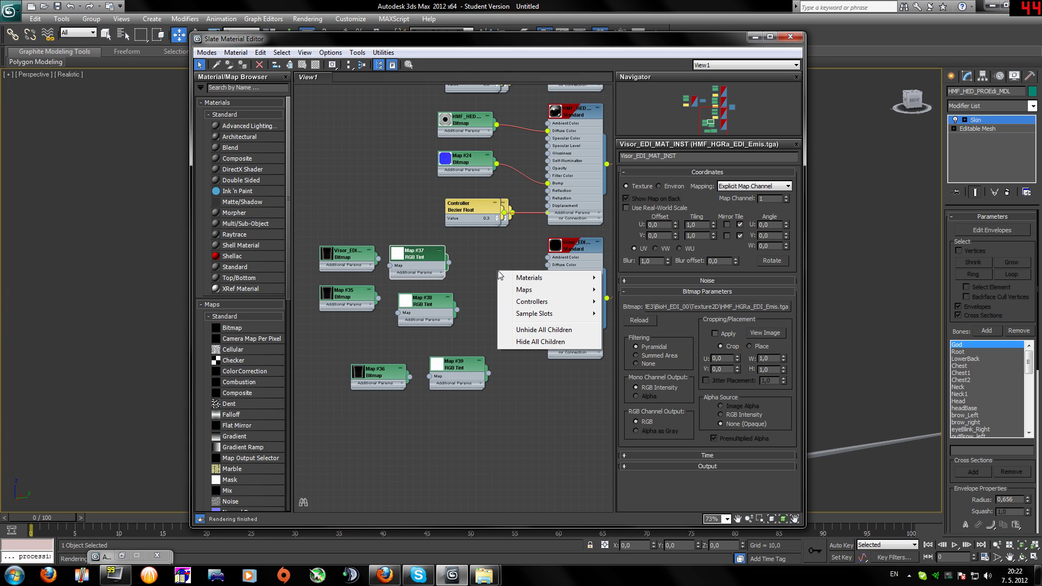
pyautogui.moveTo(531, 290)
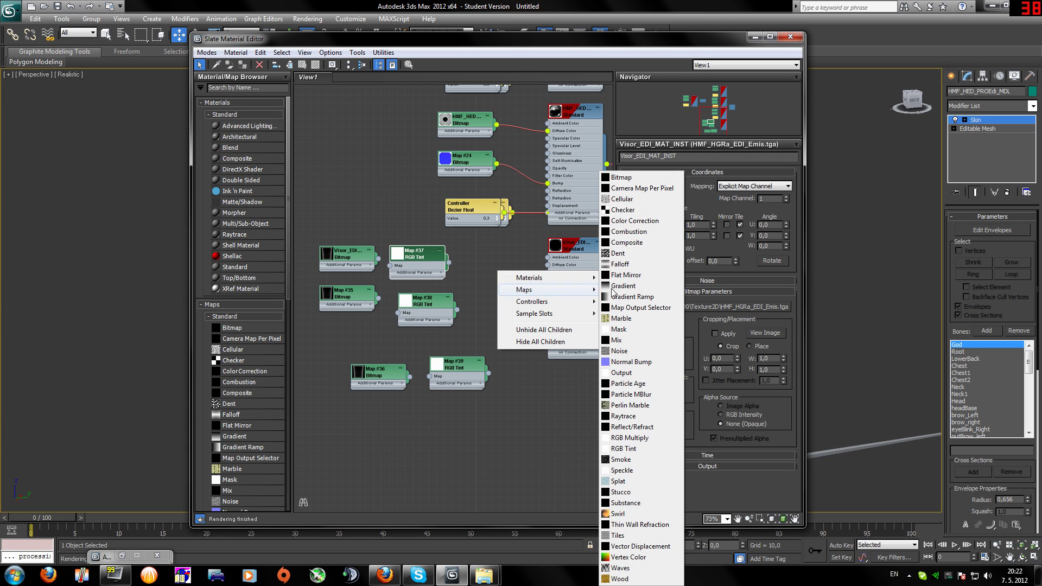
pyautogui.click(653, 242)
pyautogui.doubleClick(496, 269)
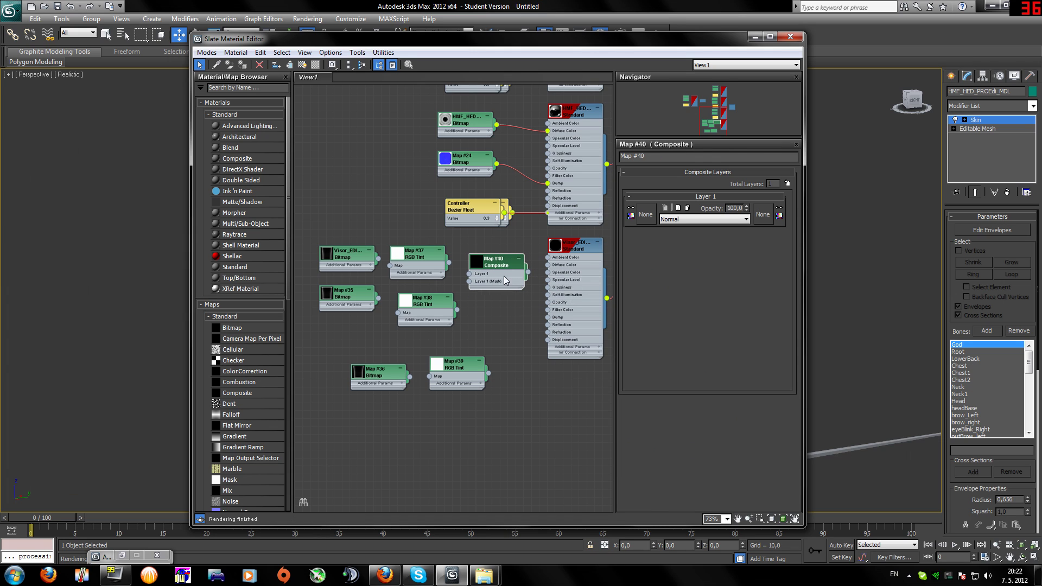
pyautogui.click(787, 184)
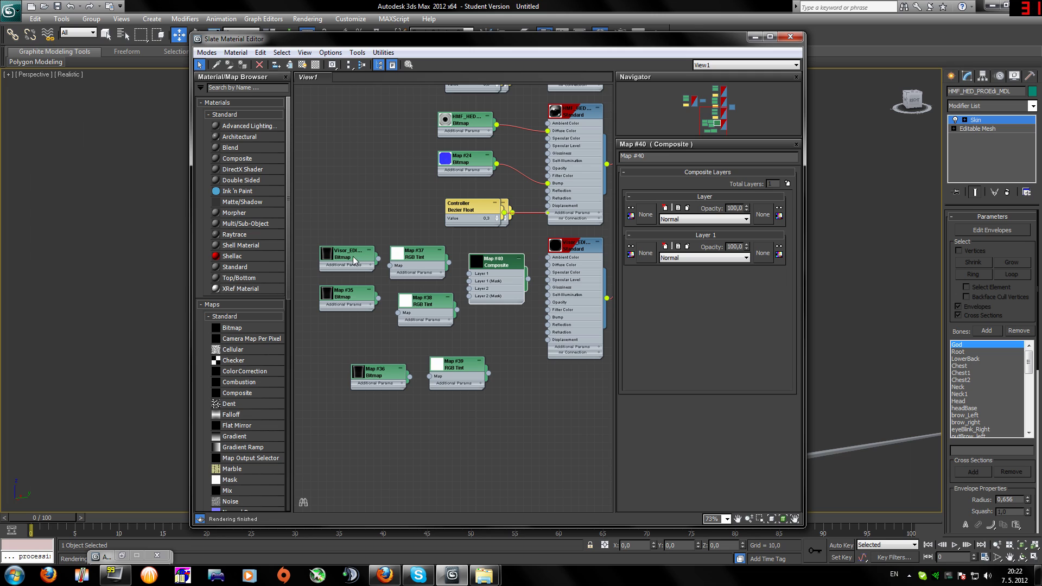
# - Wire the two upper visor bitmaps through their RGB Tint nodes into Layer 1 and Layer 2 of the Composite map
pyautogui.moveTo(354, 257); pyautogui.dragTo(346, 248)
pyautogui.moveTo(352, 289); pyautogui.dragTo(336, 290)
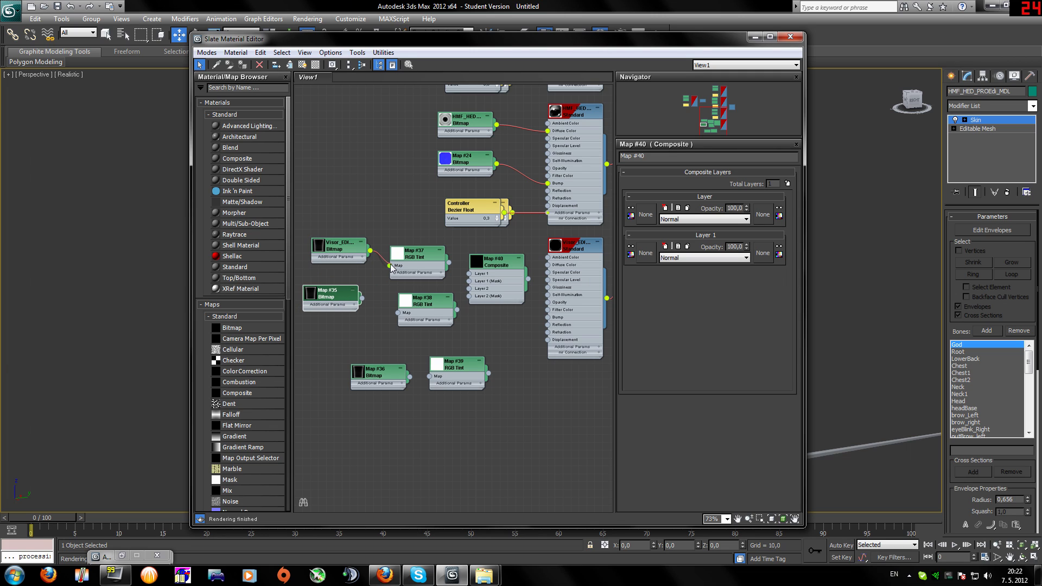
pyautogui.moveTo(407, 315); pyautogui.dragTo(403, 313)
pyautogui.moveTo(471, 274); pyautogui.dragTo(459, 267)
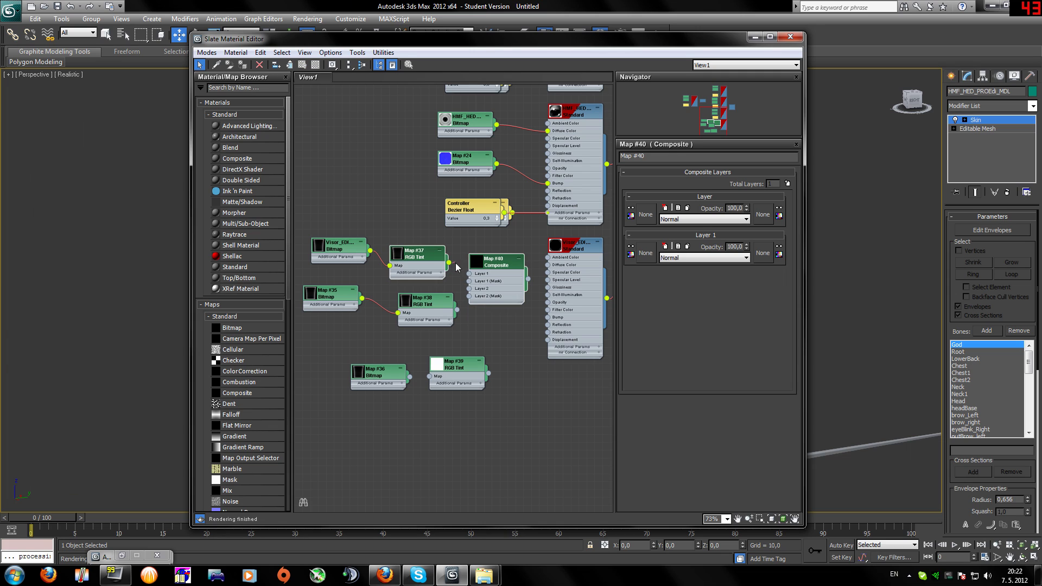
pyautogui.click(458, 262)
pyautogui.moveTo(449, 262); pyautogui.dragTo(469, 273)
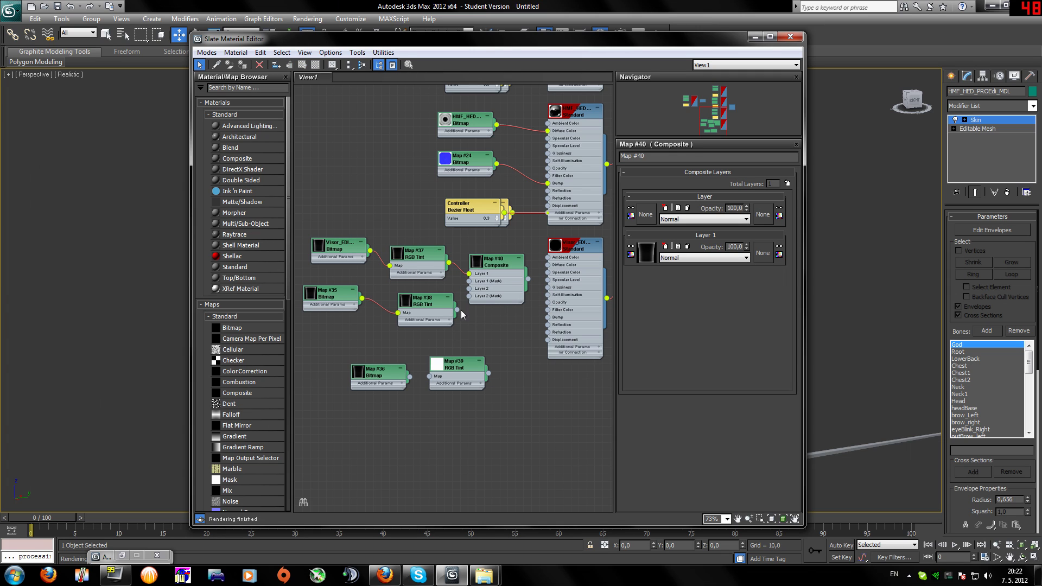
pyautogui.moveTo(457, 310); pyautogui.dragTo(421, 297)
pyautogui.moveTo(421, 255); pyautogui.dragTo(421, 247)
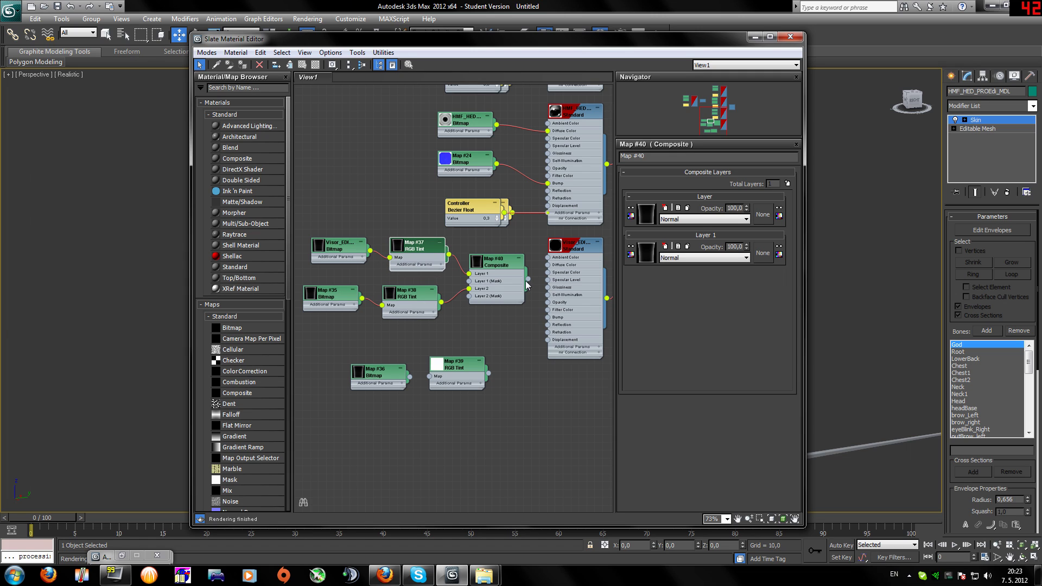
# - Connect the Composite map to the visor's Diffuse Color and the third tinted bitmap to its Opacity
pyautogui.moveTo(528, 279); pyautogui.dragTo(547, 265)
pyautogui.moveTo(474, 346); pyautogui.dragTo(490, 338)
pyautogui.moveTo(454, 368); pyautogui.dragTo(547, 302)
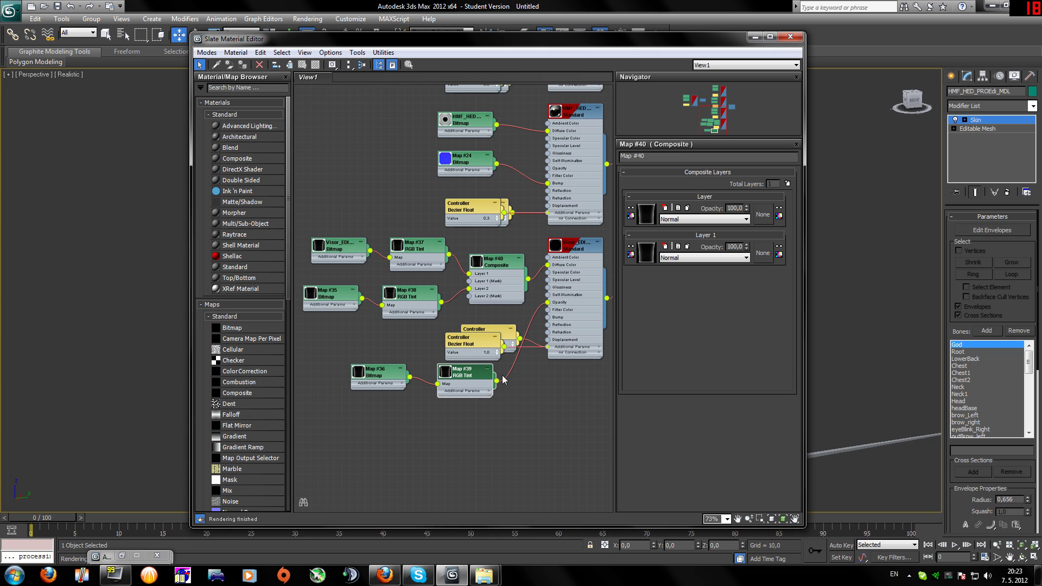
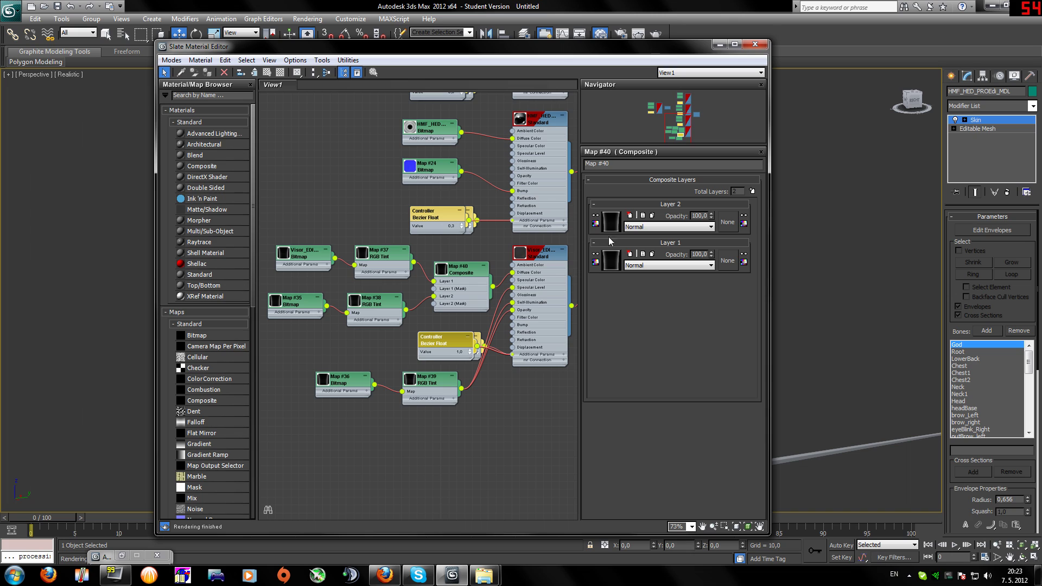
# - Set the Composite map's Layer 2 blend mode to Subtract and shift the first visor bitmap node further from its tint
pyautogui.click(644, 228)
pyautogui.click(654, 258)
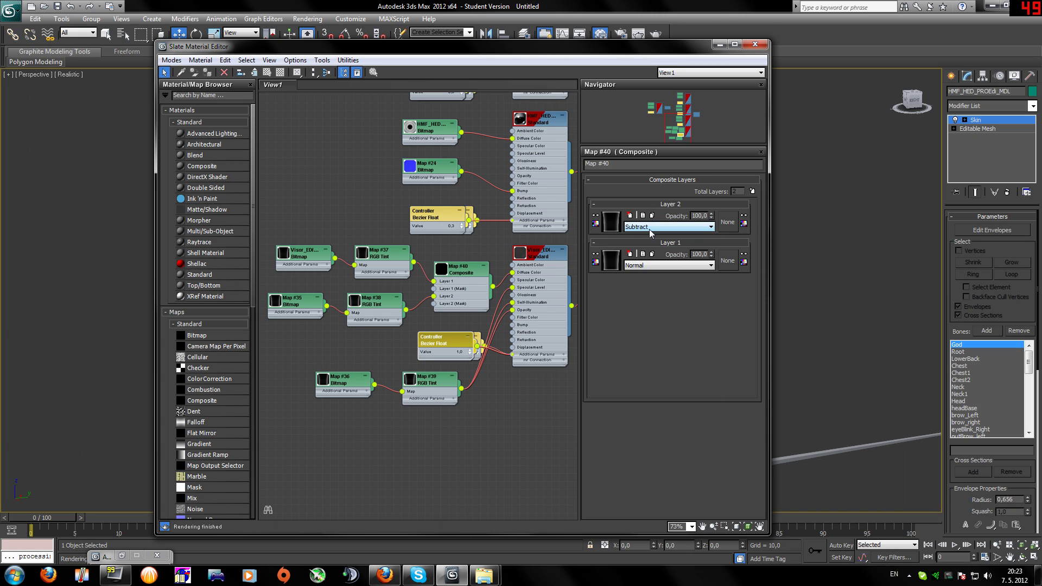
pyautogui.moveTo(306, 256); pyautogui.dragTo(297, 257)
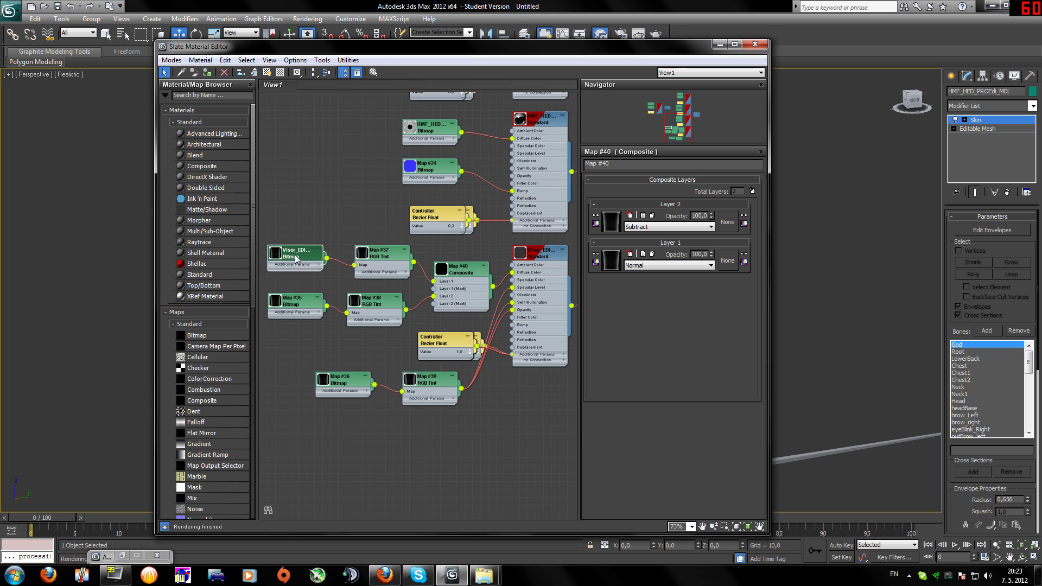
# - Set the second visor bitmap's (Map #35) U tiling to 15 and its W angle to 90
pyautogui.click(297, 303)
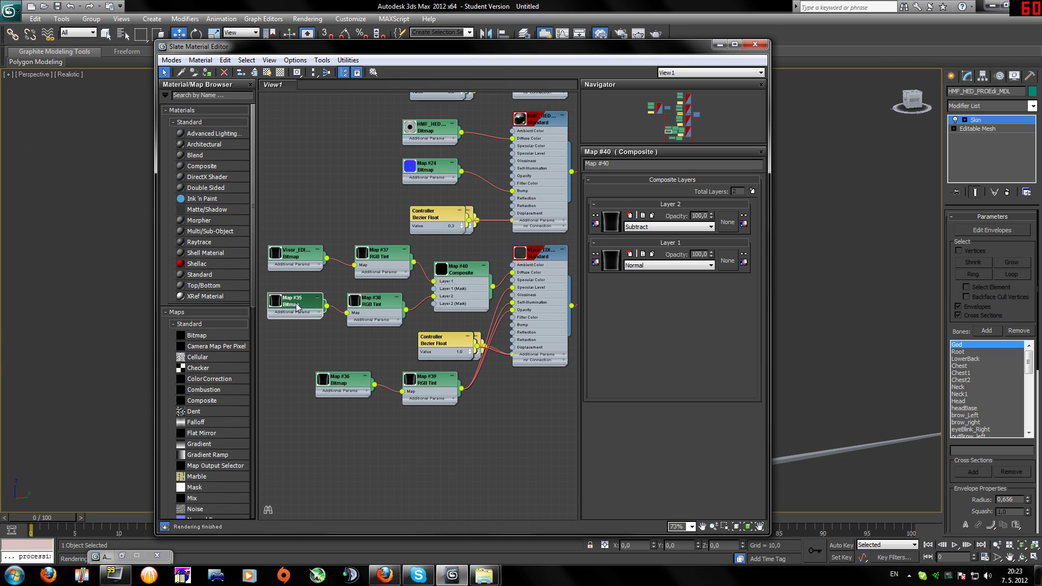
pyautogui.doubleClick(297, 305)
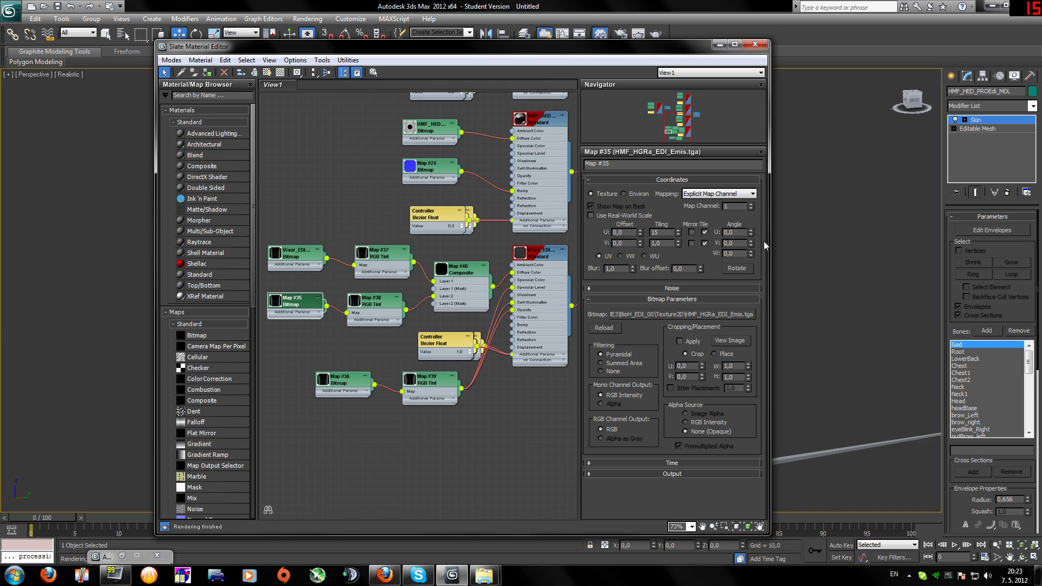
pyautogui.press('Tab')
pyautogui.press('Tab')
pyautogui.press('Tab')
pyautogui.press('Tab')
pyautogui.write('9')
# - Clear the Slate Material Editor off the viewport, adjust the view of the head slightly and test-render the visor
pyautogui.click(720, 44)
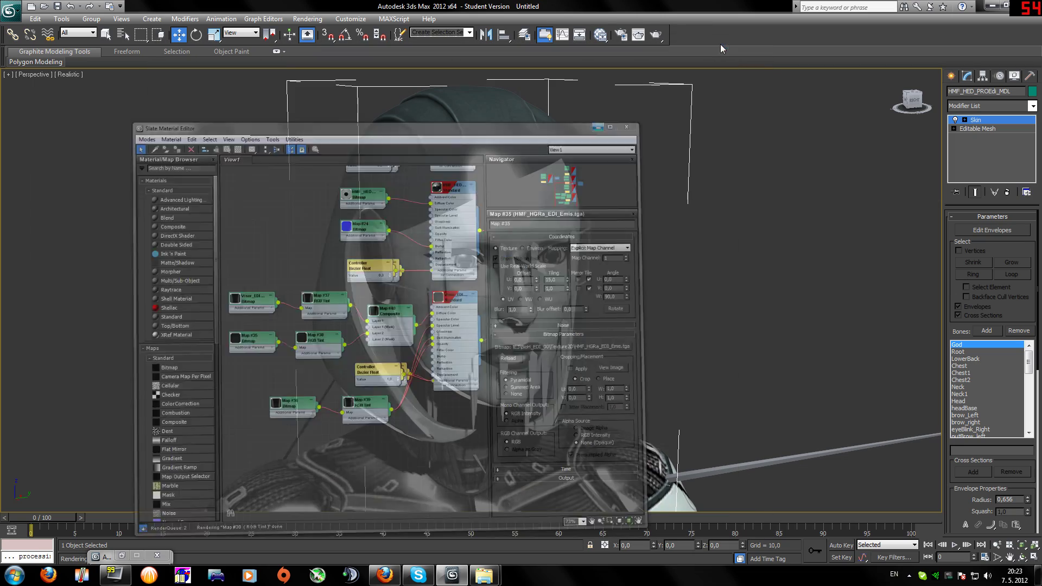
pyautogui.moveTo(913, 104)
pyautogui.mouseDown()
pyautogui.moveTo(928, 102)
pyautogui.moveTo(913, 101)
pyautogui.mouseUp()
pyautogui.hotkey('shift', 'q')
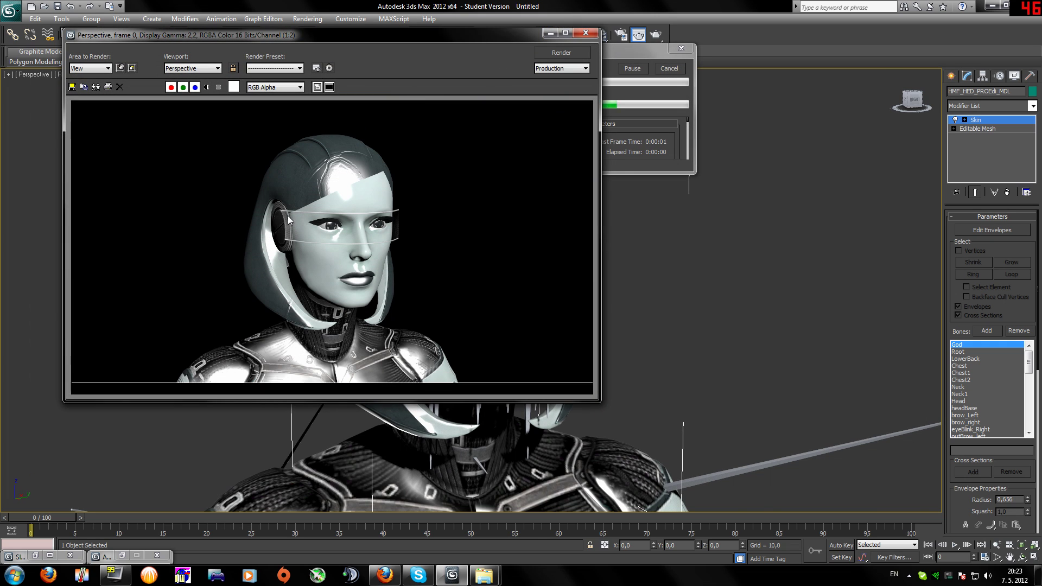
pyautogui.click(586, 33)
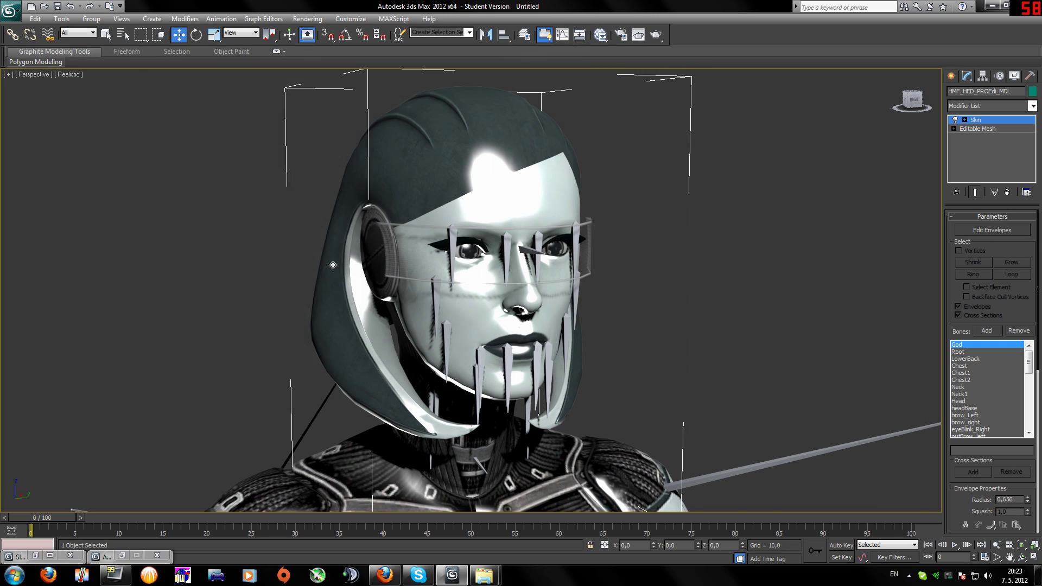
# - Try a U tiling of 50 on the second visor bitmap (Map #35) and test-render the head
pyautogui.press('m')
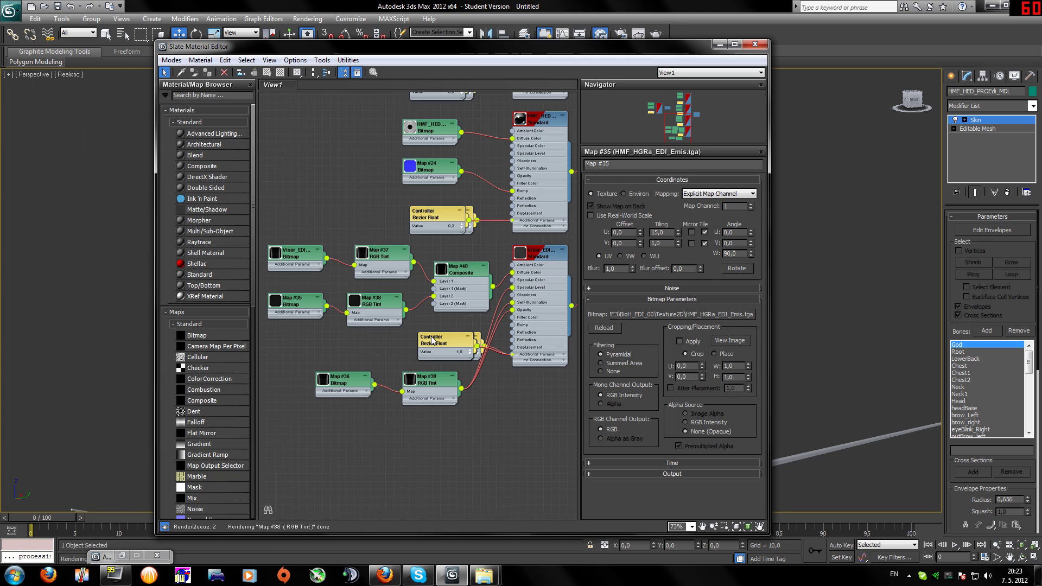
pyautogui.moveTo(399, 365); pyautogui.dragTo(424, 370, button='middle')
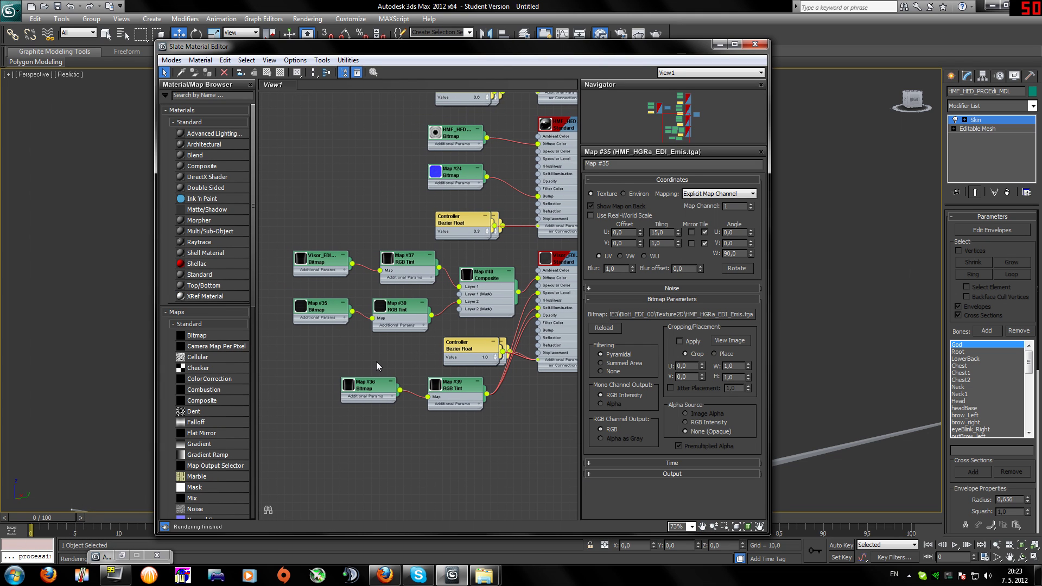
pyautogui.click(325, 306)
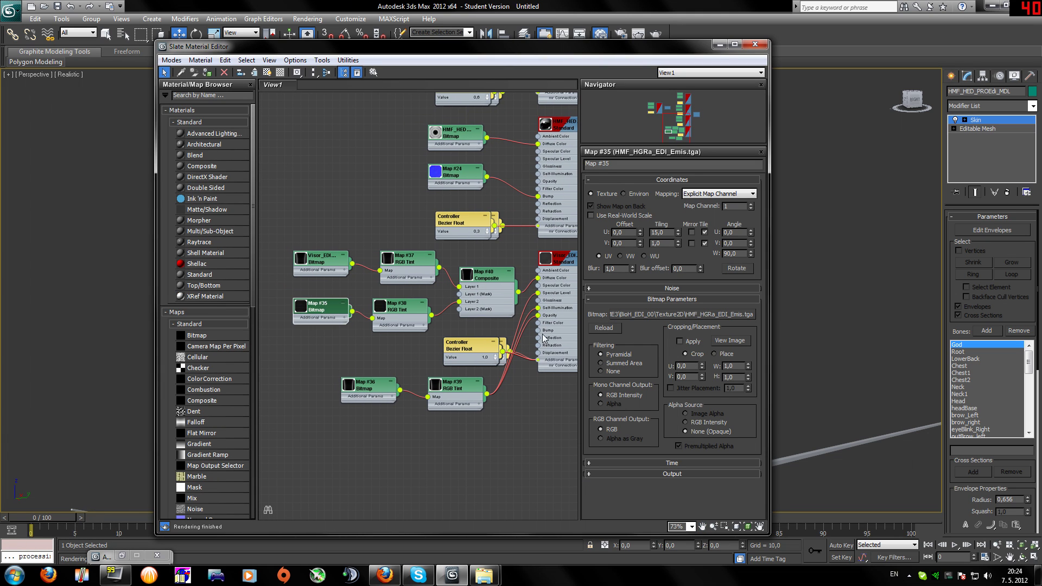
pyautogui.write('50')
pyautogui.click(720, 44)
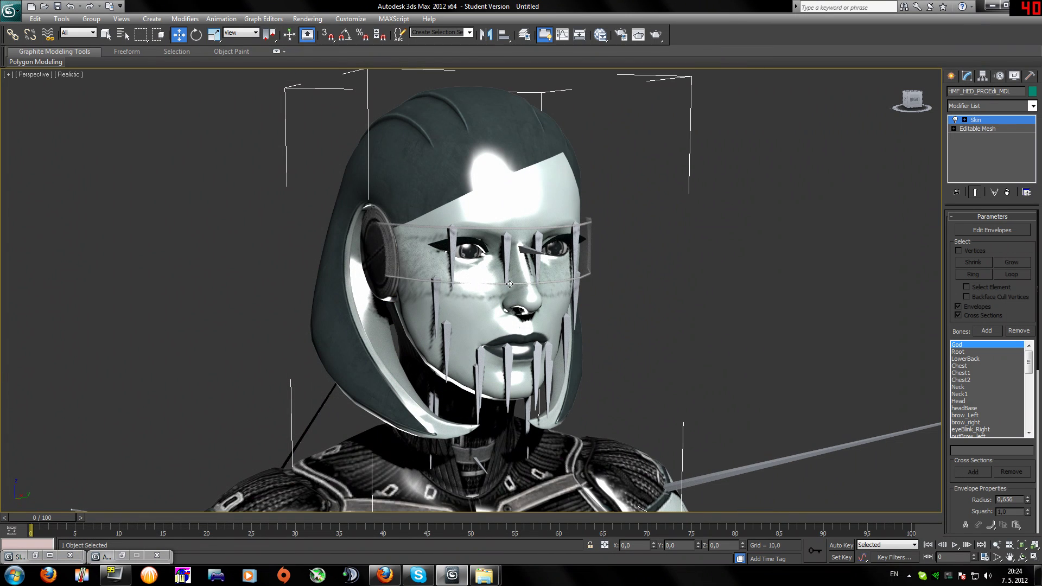
pyautogui.hotkey('shift', 'q')
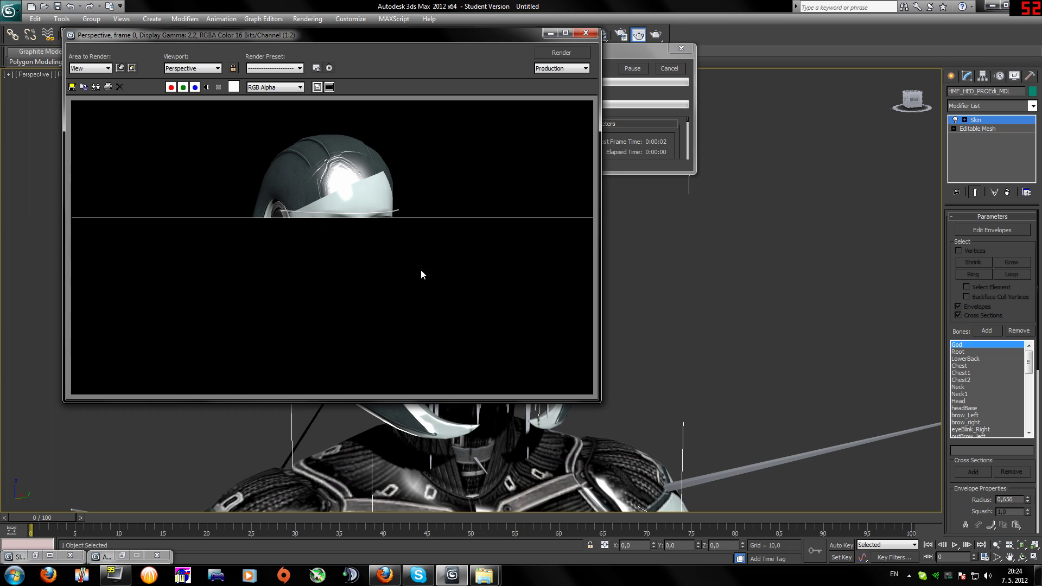
pyautogui.click(585, 33)
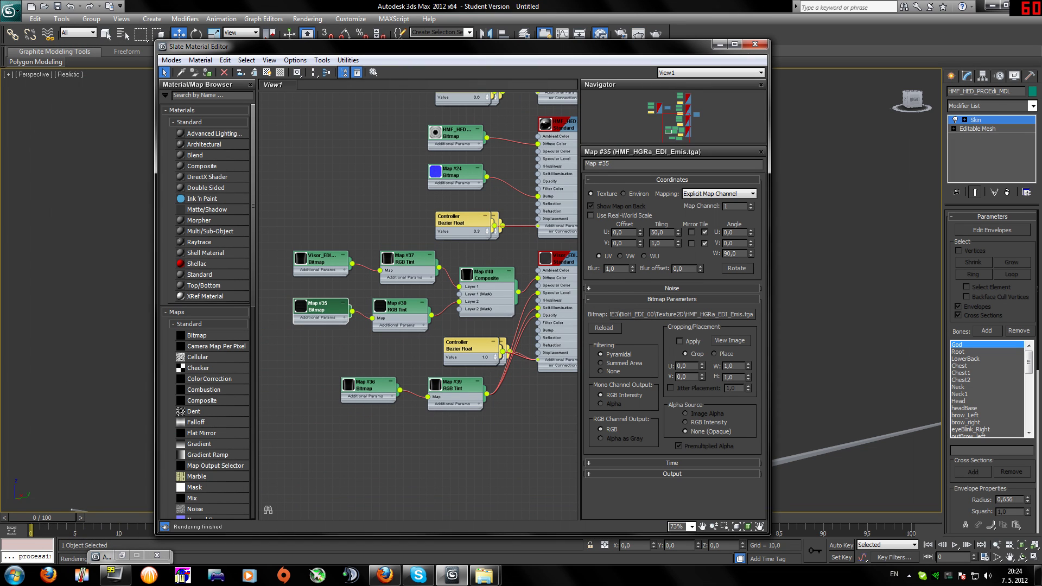
# - Try a lower U tiling on Map #35 and test-render the head from a more side-on angle
pyautogui.write('2')
pyautogui.click(719, 44)
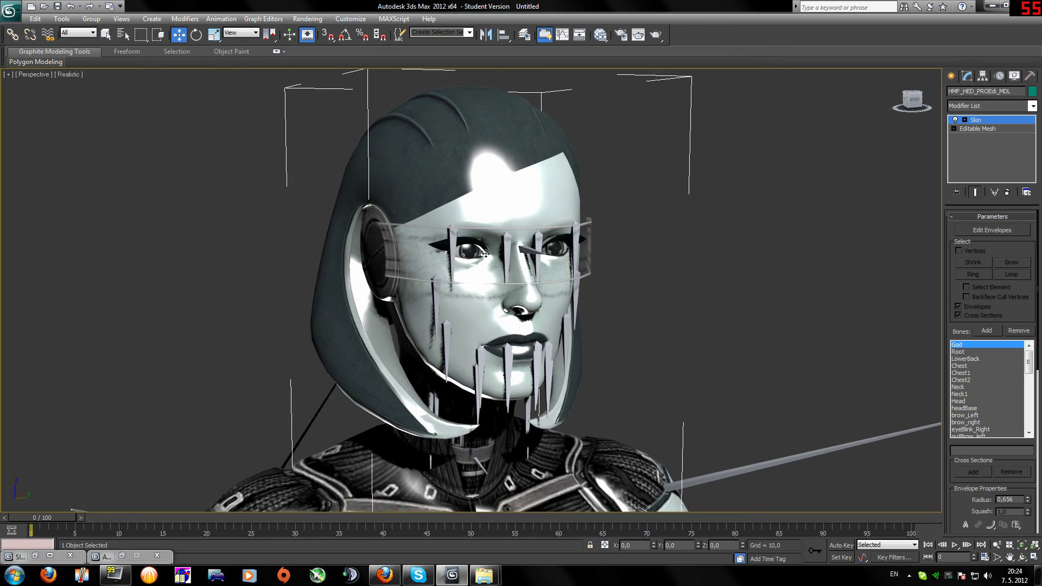
pyautogui.moveTo(912, 98)
pyautogui.mouseDown()
pyautogui.moveTo(898, 100)
pyautogui.moveTo(929, 101)
pyautogui.mouseUp()
pyautogui.press('F9')
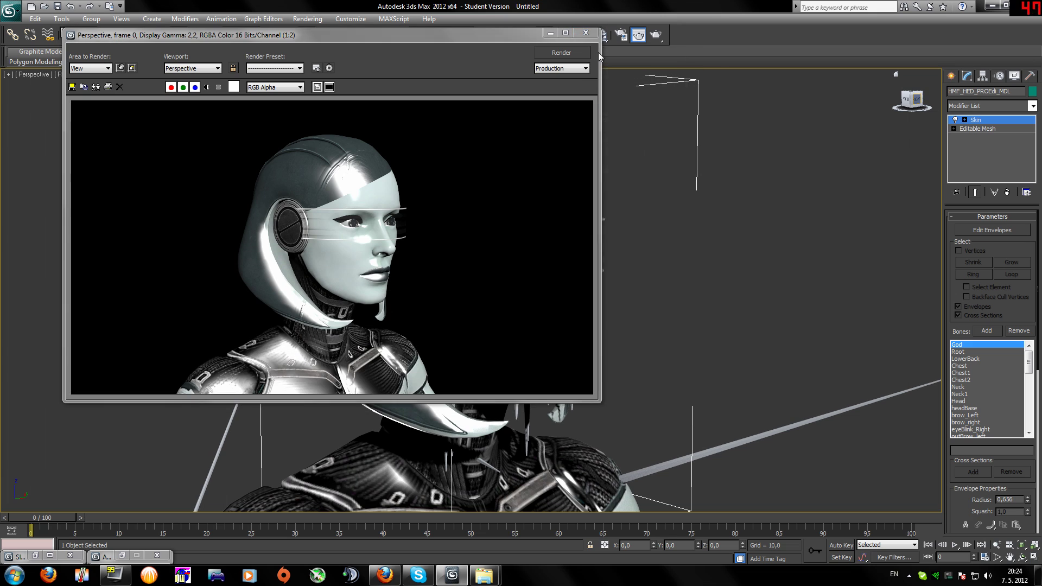
pyautogui.click(586, 33)
# - Set the U tiling of Map #35 to 10 and return to the viewport
pyautogui.click(21, 556)
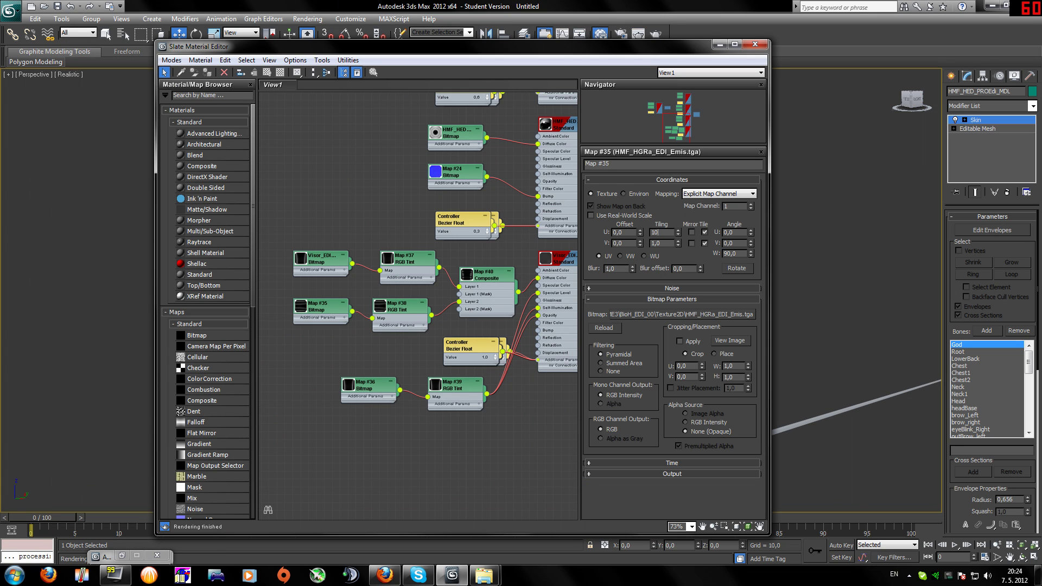
pyautogui.click(719, 44)
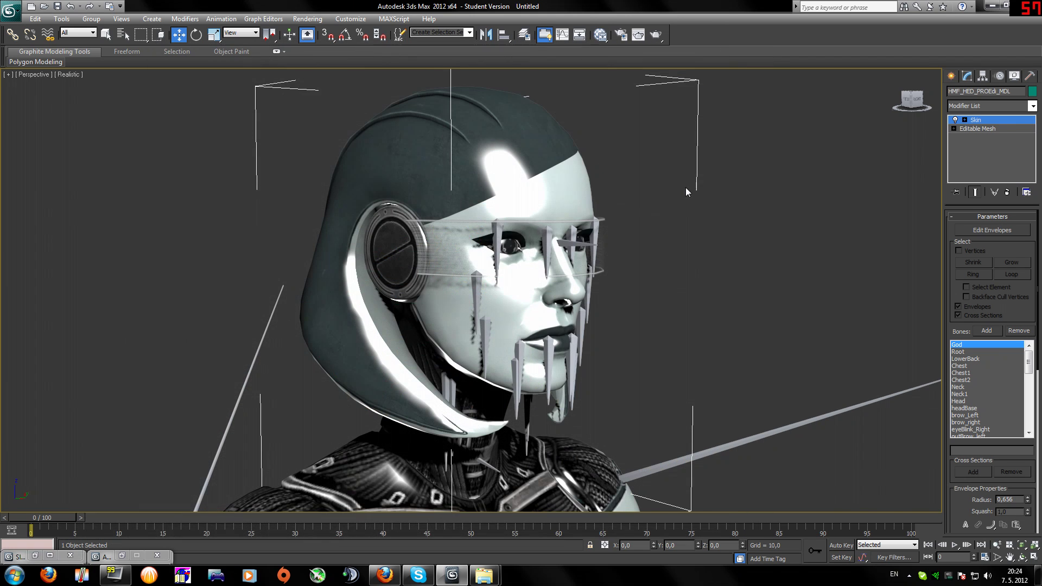
# - Test-render the head with the reduced visor tiling, and check it from the front before returning to the angled view
pyautogui.hotkey('shift', 'q')
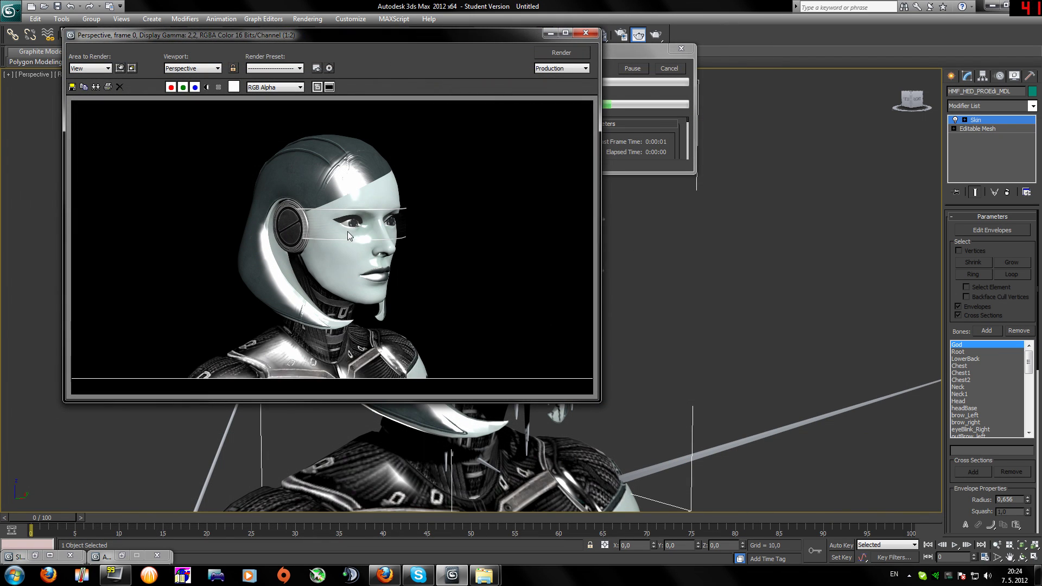
pyautogui.click(585, 33)
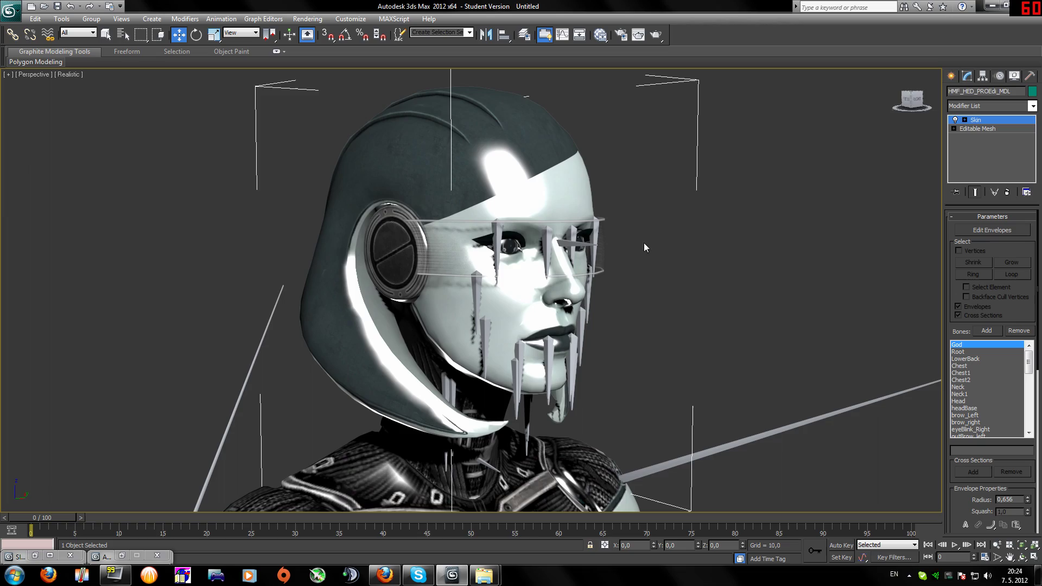
pyautogui.click(914, 100)
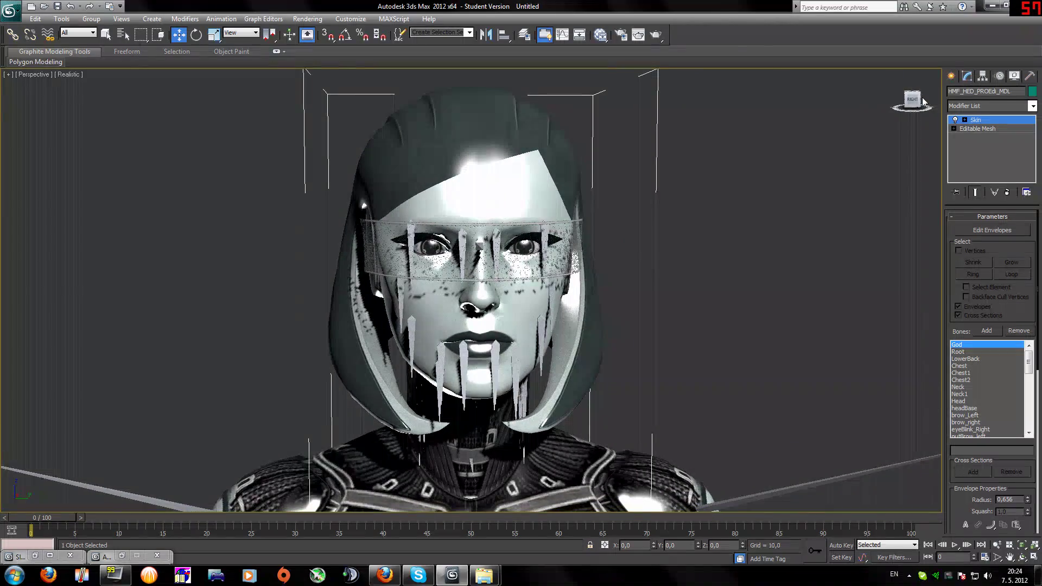
pyautogui.click(907, 100)
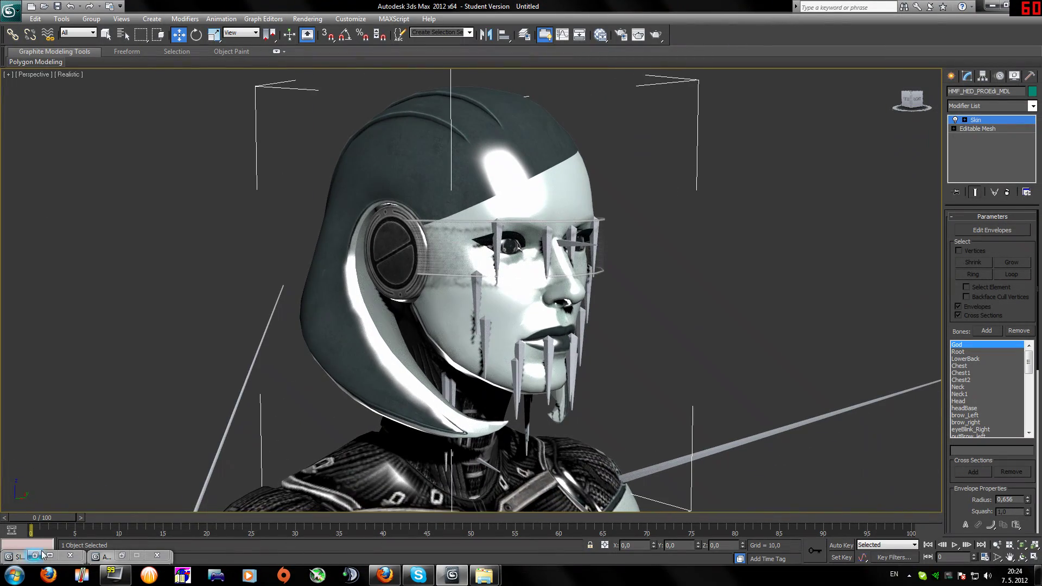
# - Set the red tint of Map #37 to orange (255, 132, 0) in the Slate Material Editor and copy it to the blue tint
pyautogui.click(34, 556)
pyautogui.doubleClick(400, 262)
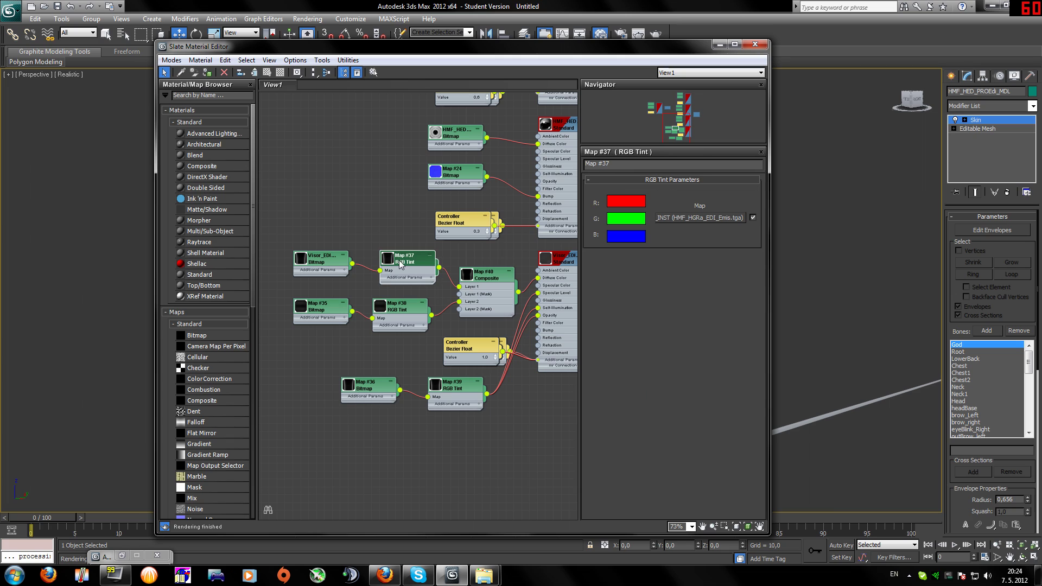
pyautogui.click(625, 202)
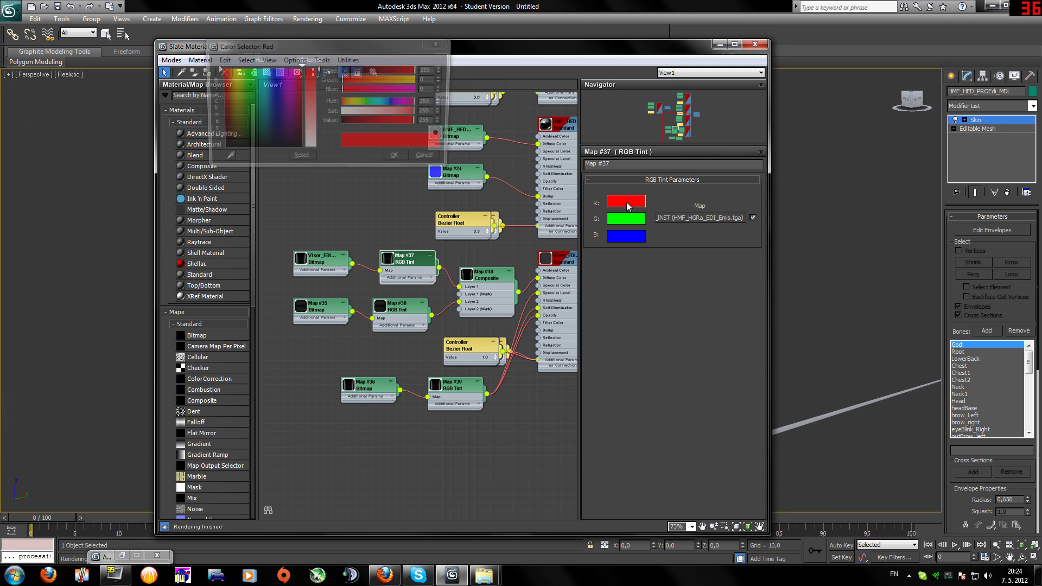
pyautogui.moveTo(246, 73); pyautogui.dragTo(227, 68)
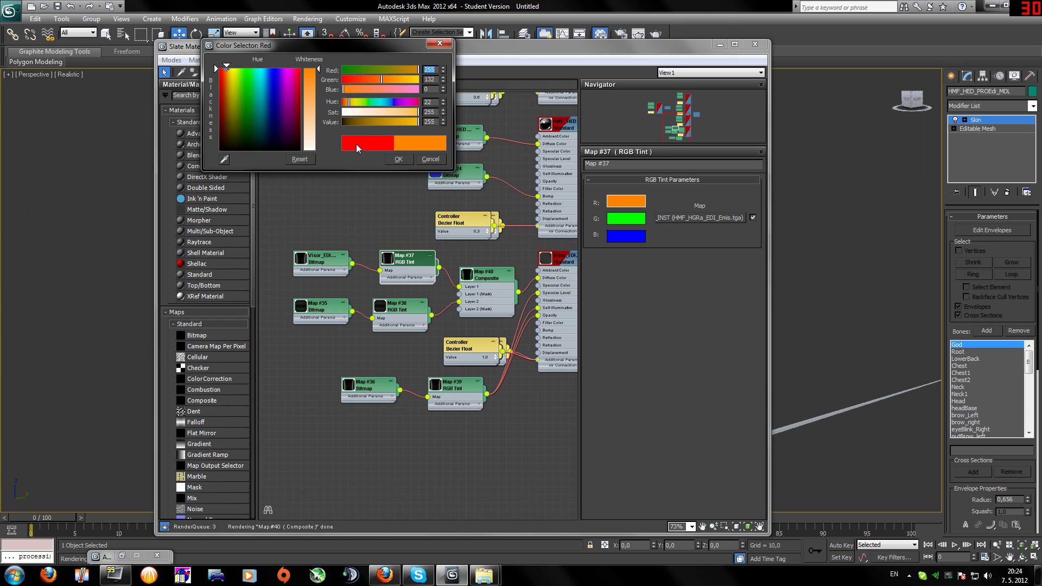
pyautogui.click(398, 159)
pyautogui.moveTo(625, 201); pyautogui.dragTo(625, 237)
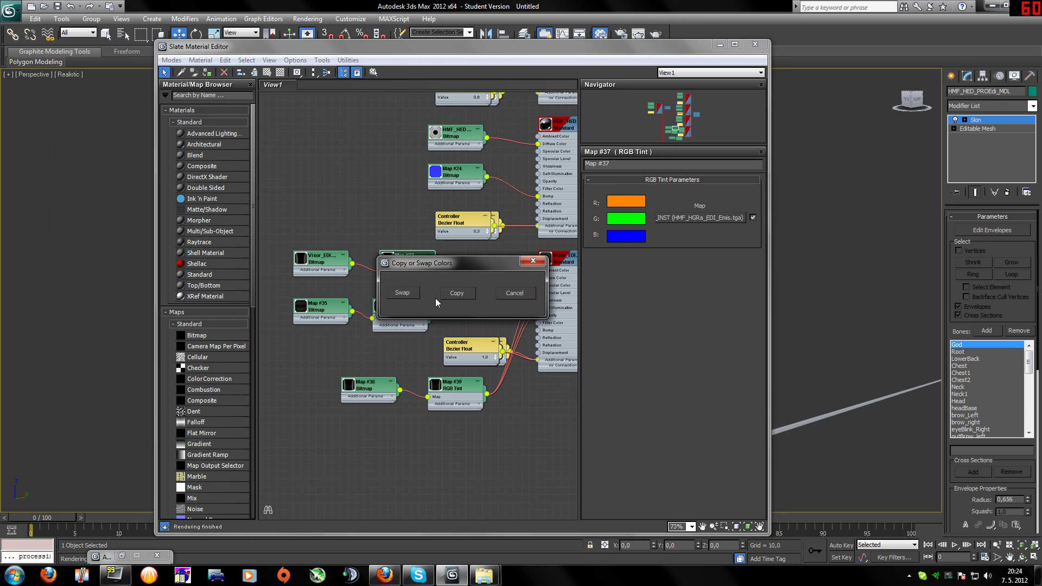
pyautogui.click(435, 298)
# - Set the green tint of Map #37 to a pale orange (255, 193, 126)
pyautogui.click(620, 219)
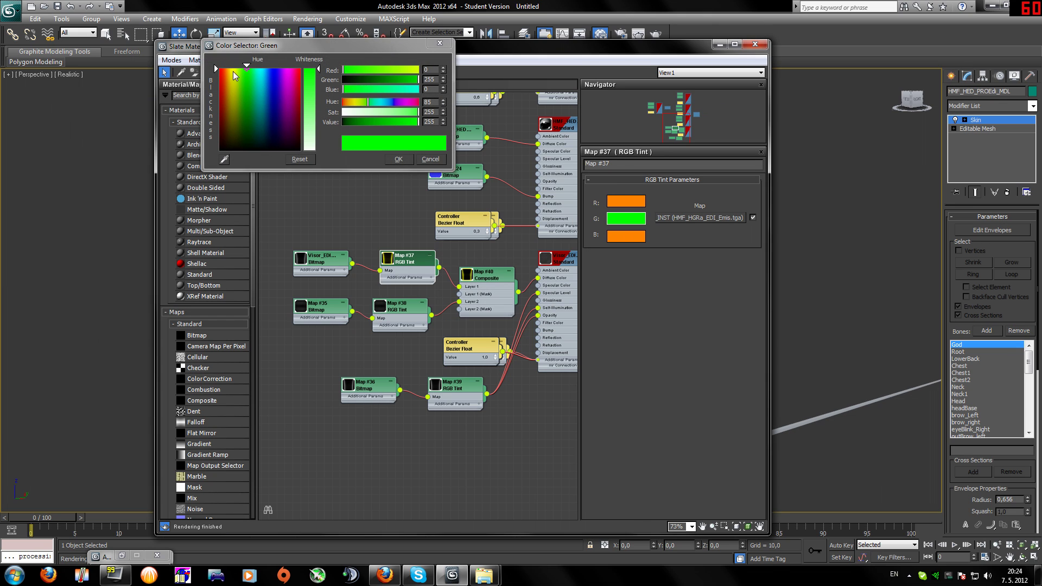
pyautogui.moveTo(234, 72); pyautogui.dragTo(226, 68)
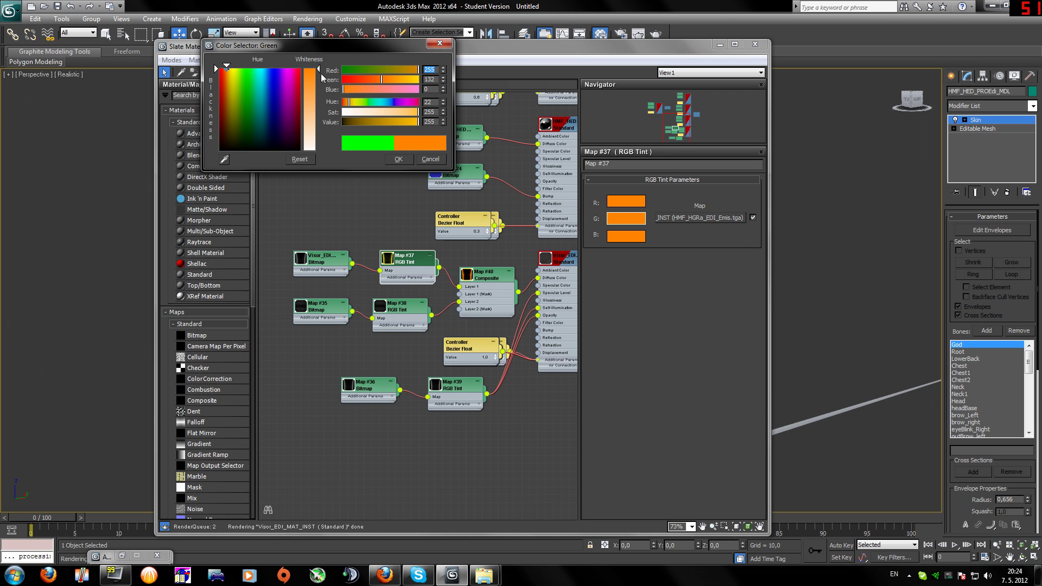
pyautogui.moveTo(318, 70); pyautogui.dragTo(321, 110)
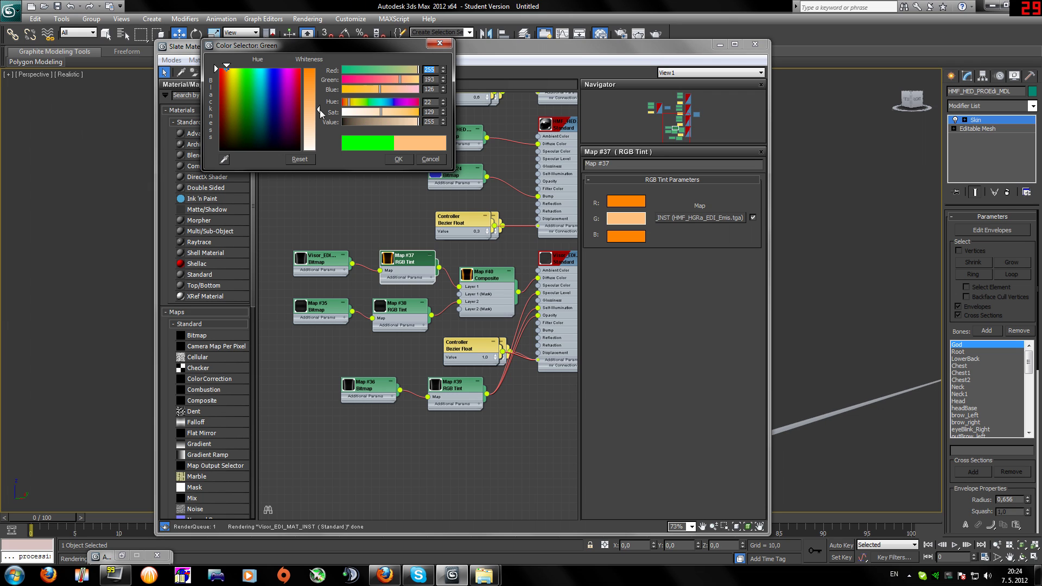
pyautogui.click(398, 159)
# - Set the red tint of Map #37 to a deeper orange (255, 90, 0) and copy it over the blue tint
pyautogui.click(624, 201)
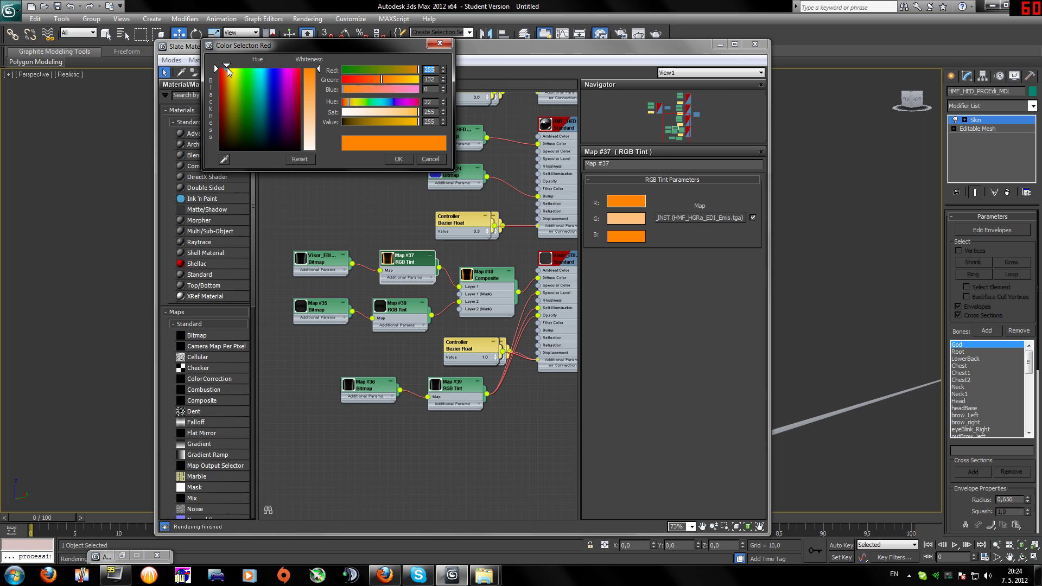
pyautogui.moveTo(227, 68); pyautogui.dragTo(225, 68)
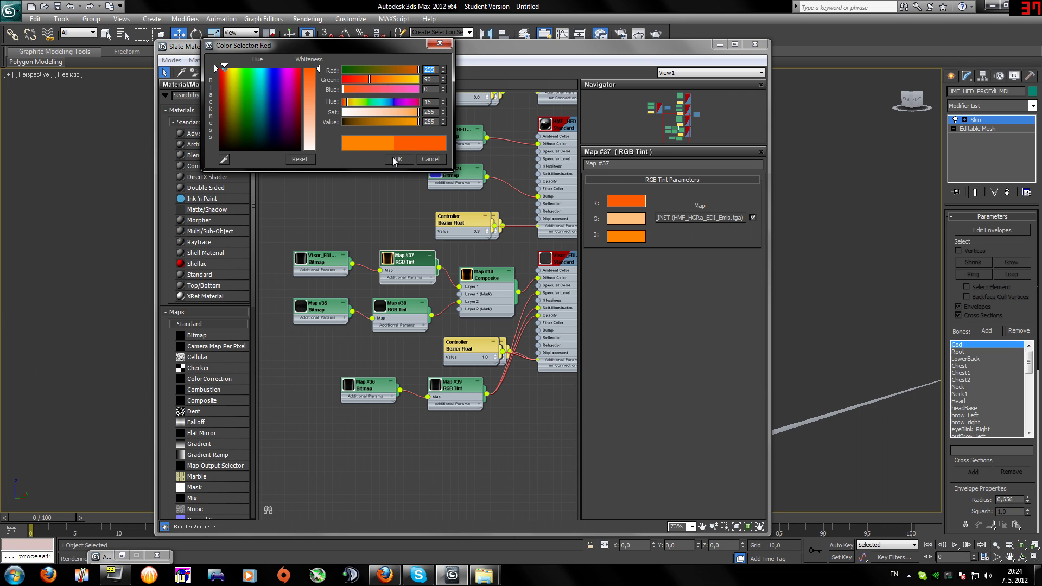
pyautogui.click(396, 160)
pyautogui.moveTo(631, 235); pyautogui.dragTo(622, 232)
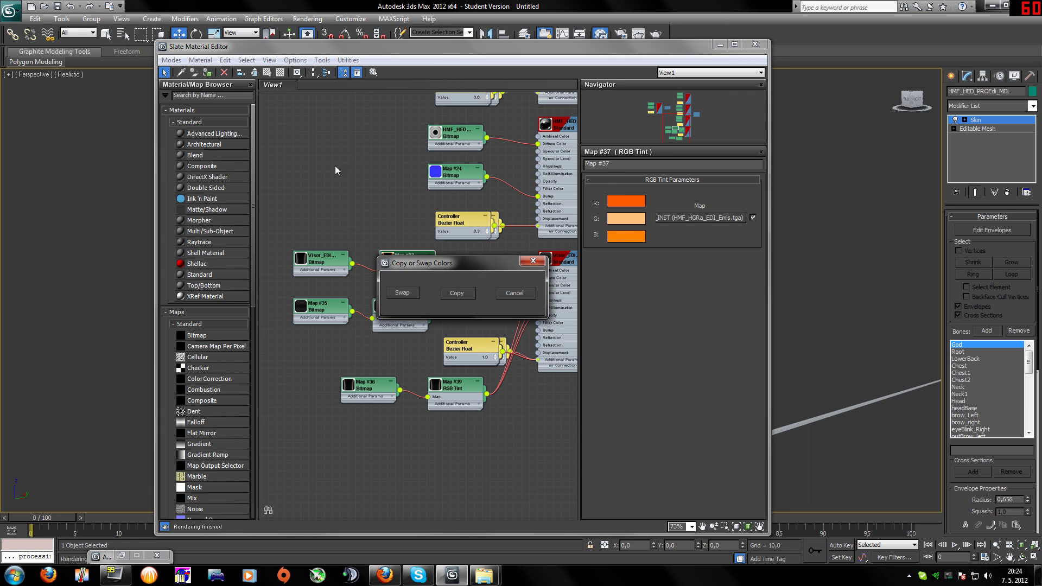
pyautogui.click(456, 293)
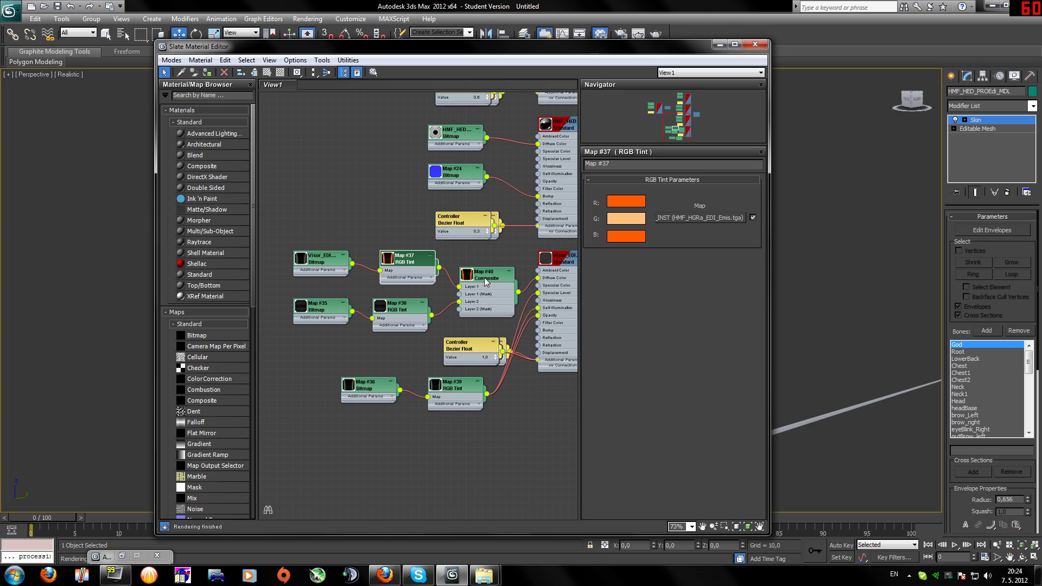
# - Set the red tint of Map #38 to orange (255, 102, 0) and copy it to the green and blue tints
pyautogui.moveTo(486, 281); pyautogui.dragTo(486, 273)
pyautogui.doubleClick(397, 307)
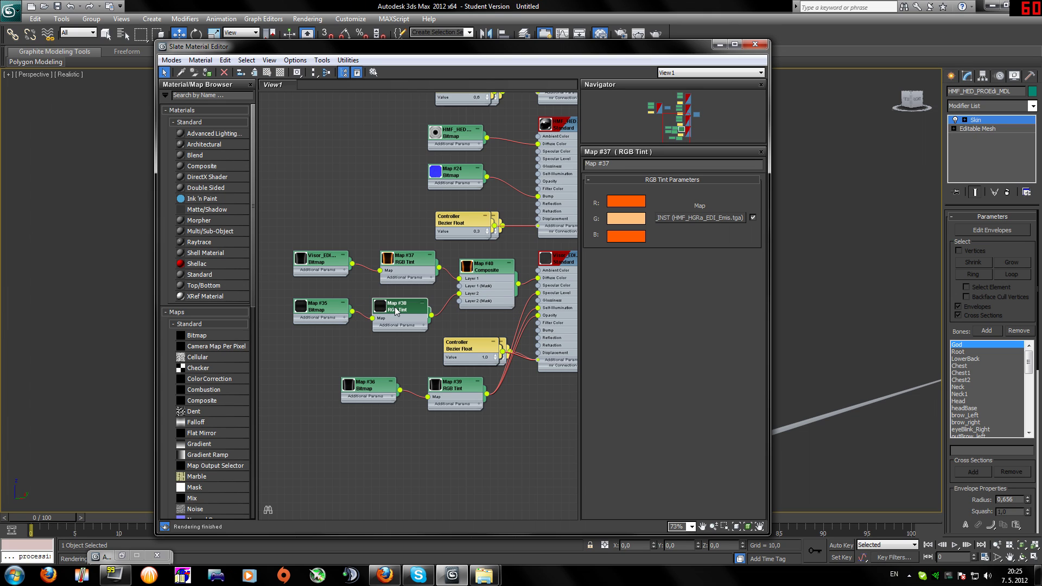
pyautogui.click(623, 201)
pyautogui.moveTo(230, 70); pyautogui.dragTo(224, 67)
pyautogui.click(399, 159)
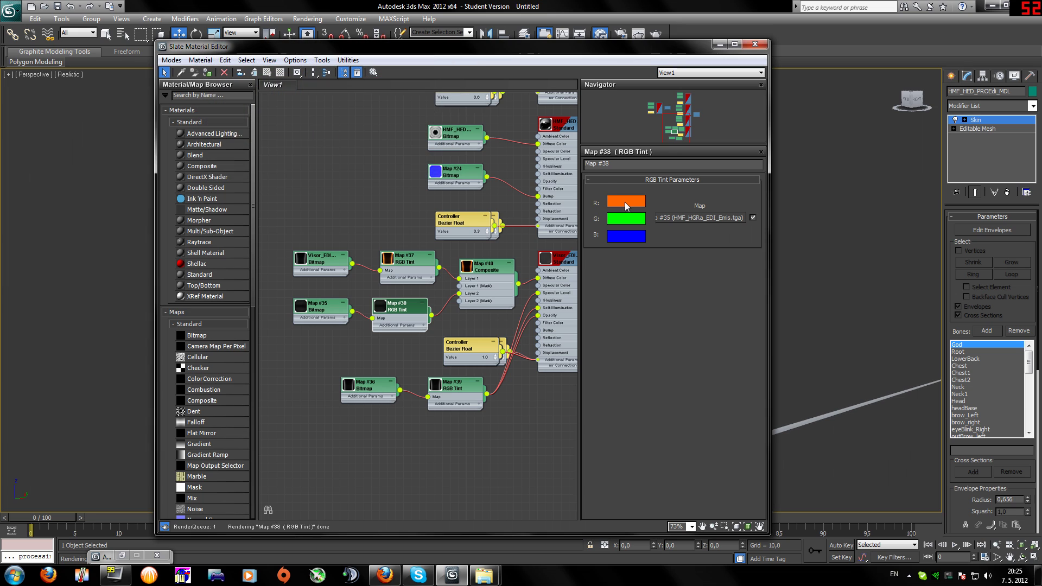
pyautogui.moveTo(624, 202); pyautogui.dragTo(620, 220)
pyautogui.click(456, 293)
pyautogui.click(457, 293)
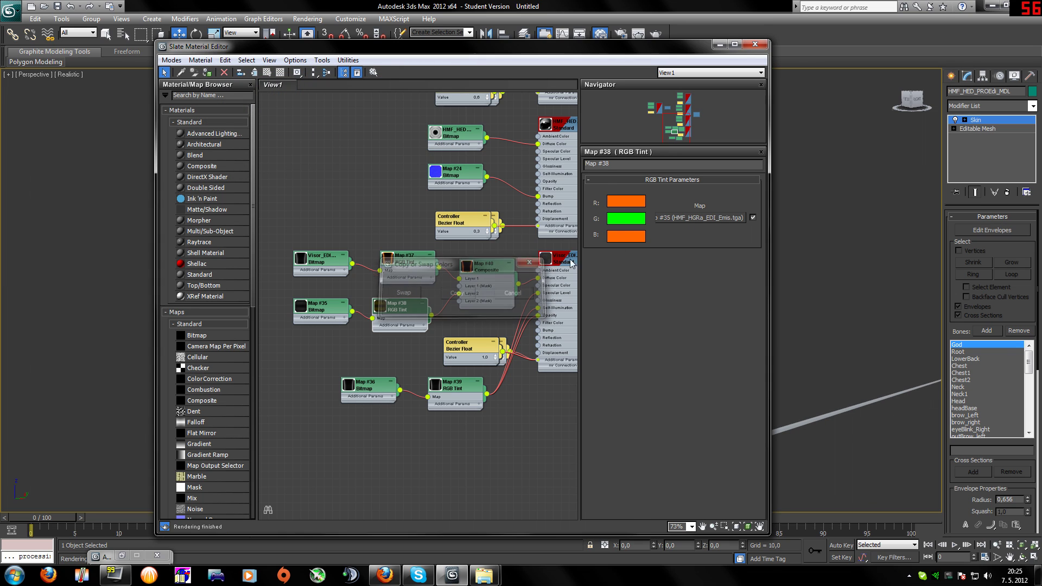
# - Adjust the whiteness of the green tint of Map #38 to a slightly lighter orange
pyautogui.click(627, 219)
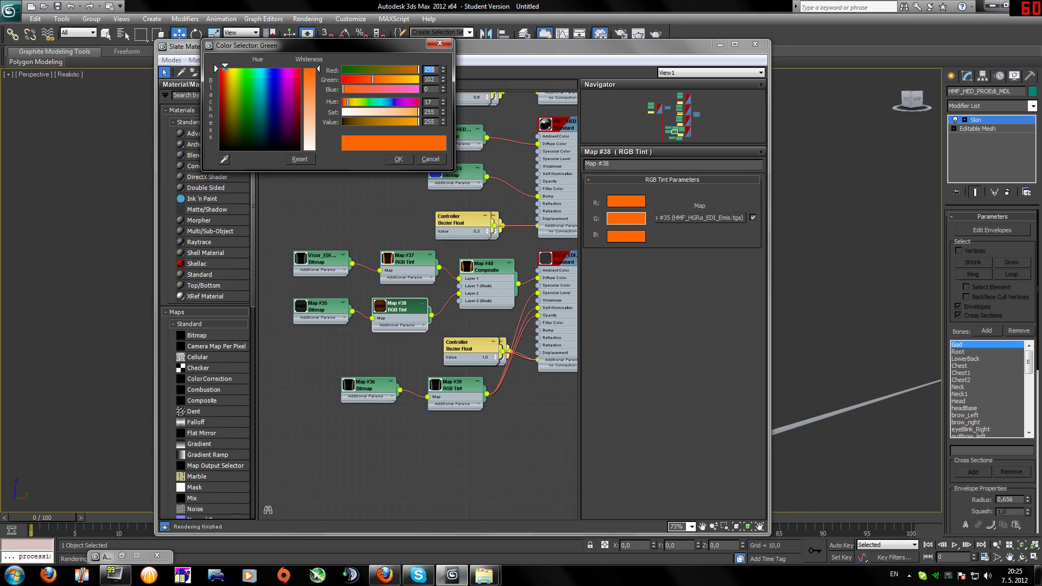
pyautogui.moveTo(343, 111); pyautogui.dragTo(393, 112)
pyautogui.moveTo(319, 95); pyautogui.dragTo(319, 78)
pyautogui.click(396, 160)
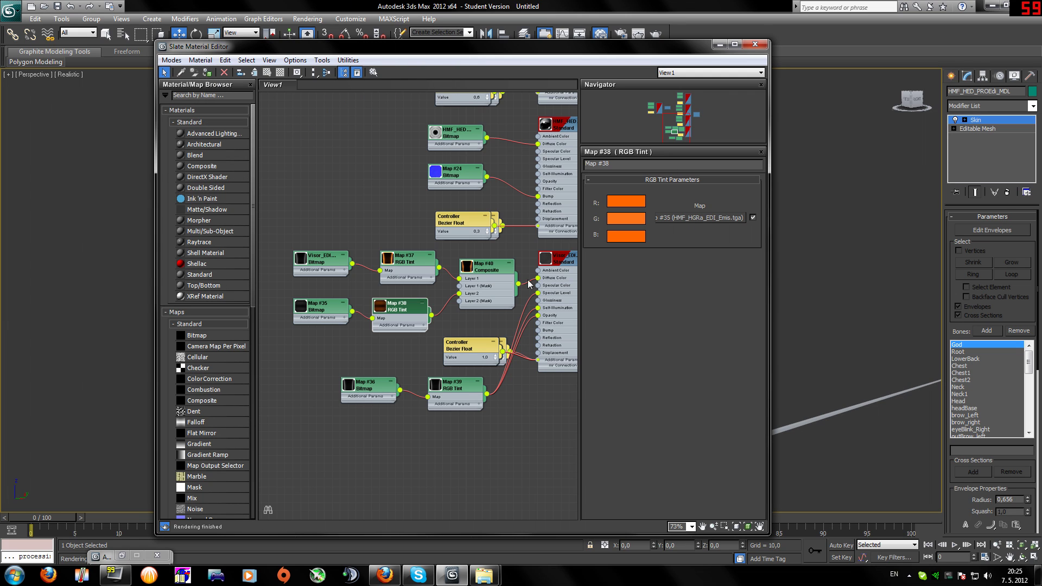
# - Try an orange specular color (255, 102, 0) on the Visor_EDI_MAT_INST material
pyautogui.moveTo(506, 307); pyautogui.dragTo(441, 299, button='middle')
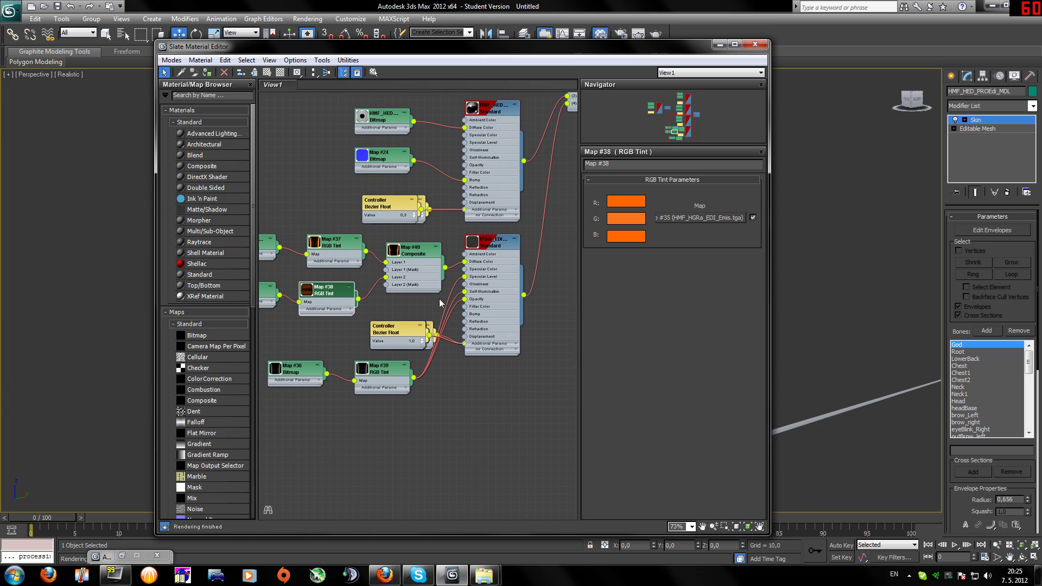
pyautogui.click(493, 249)
pyautogui.doubleClick(494, 248)
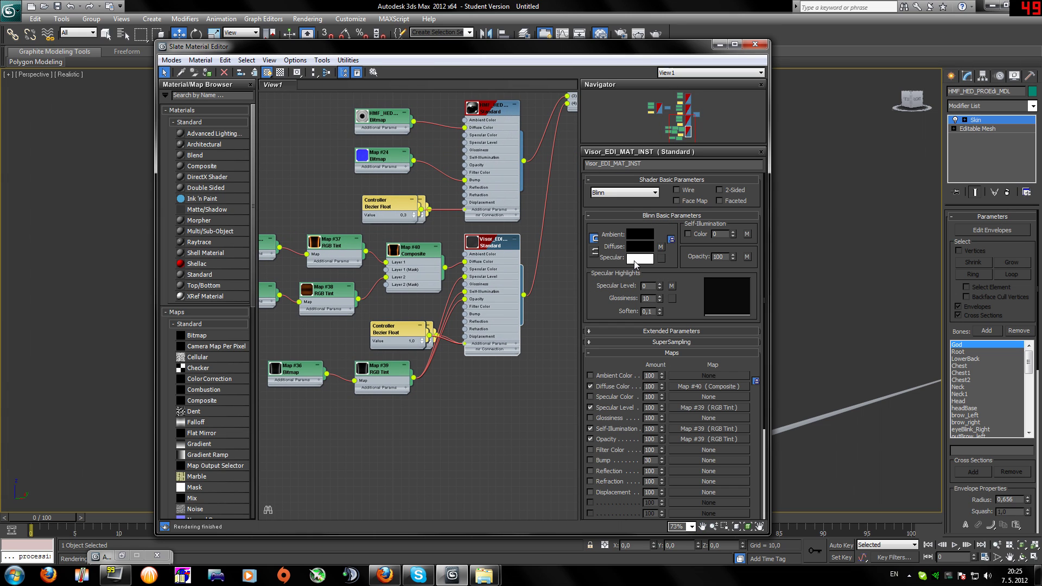
pyautogui.click(639, 258)
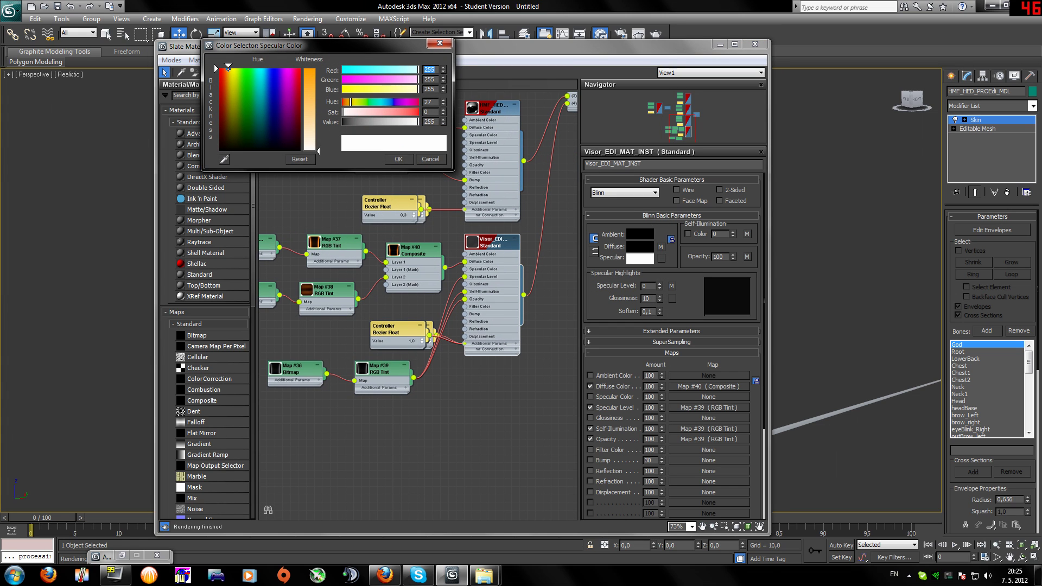
pyautogui.moveTo(228, 67); pyautogui.dragTo(224, 67)
pyautogui.moveTo(319, 152); pyautogui.dragTo(320, 68)
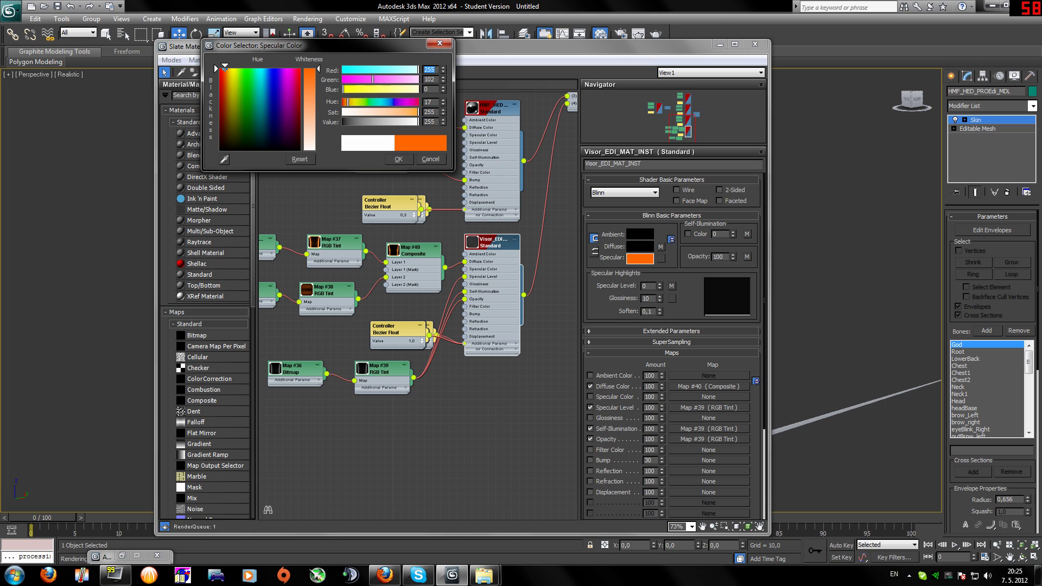
pyautogui.click(398, 159)
# - Set the red tint of Map #39 to orange (255, 90, 0) and copy it to the green and blue tints
pyautogui.moveTo(491, 47)
pyautogui.mouseDown()
pyautogui.moveTo(497, 334)
pyautogui.moveTo(465, 144)
pyautogui.moveTo(475, 50)
pyautogui.mouseUp()
pyautogui.moveTo(407, 399); pyautogui.dragTo(476, 384, button='middle')
pyautogui.doubleClick(434, 350)
pyautogui.click(606, 197)
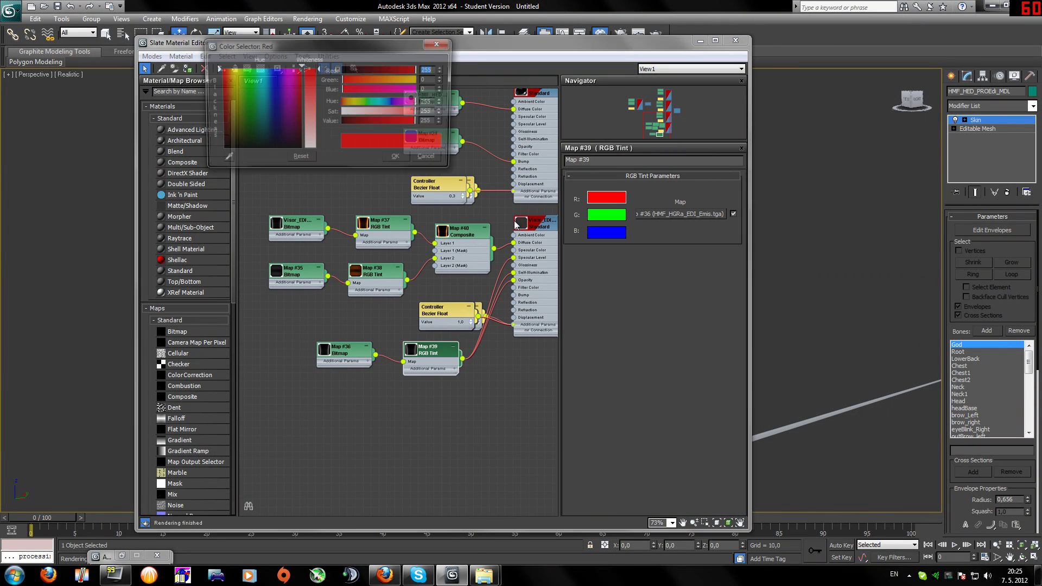
pyautogui.moveTo(234, 79); pyautogui.dragTo(224, 66)
pyautogui.click(398, 159)
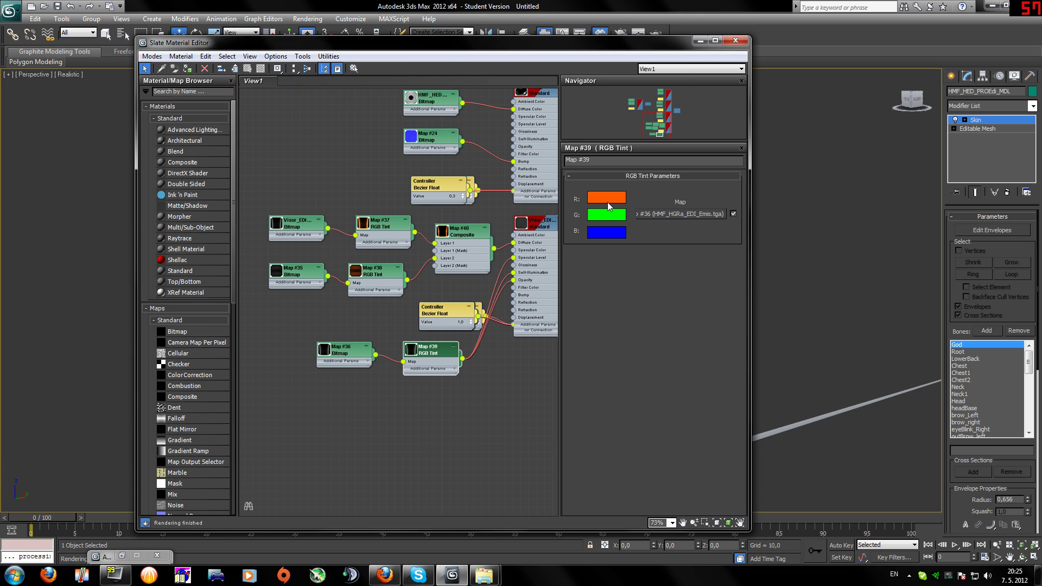
pyautogui.moveTo(607, 198)
pyautogui.mouseDown()
pyautogui.moveTo(615, 234)
pyautogui.moveTo(608, 216)
pyautogui.mouseUp()
pyautogui.click(444, 291)
pyautogui.click(450, 290)
pyautogui.click(451, 290)
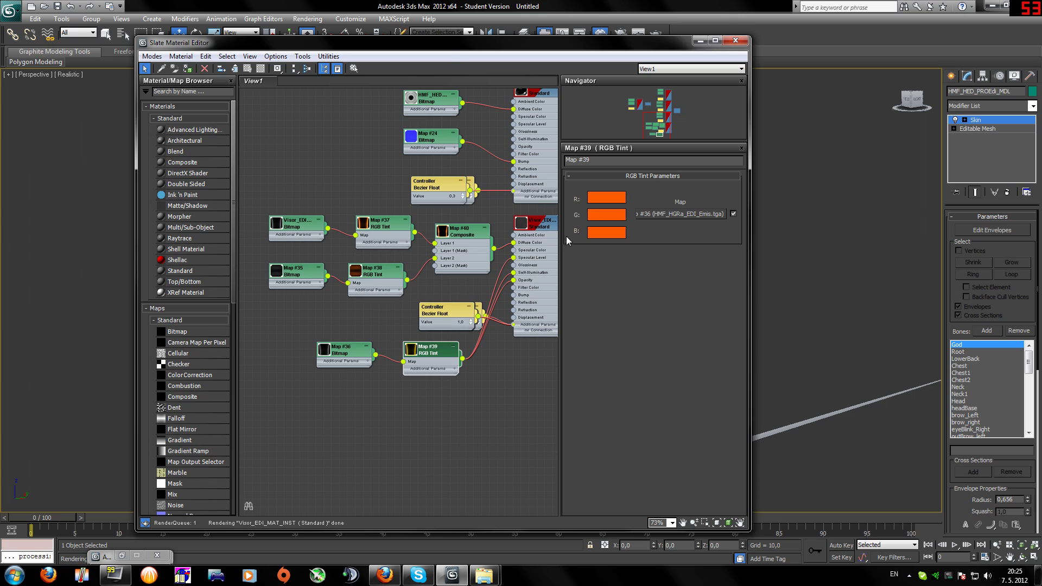
# - Raise the whiteness of the green tint of Map #39 to get a slightly lighter orange
pyautogui.click(606, 214)
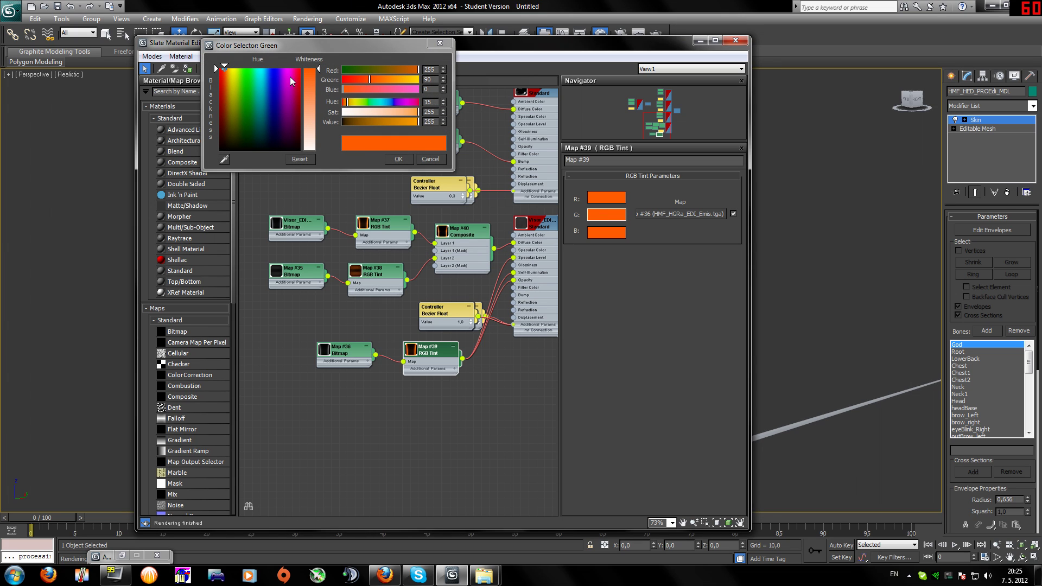
pyautogui.moveTo(318, 71); pyautogui.dragTo(318, 81)
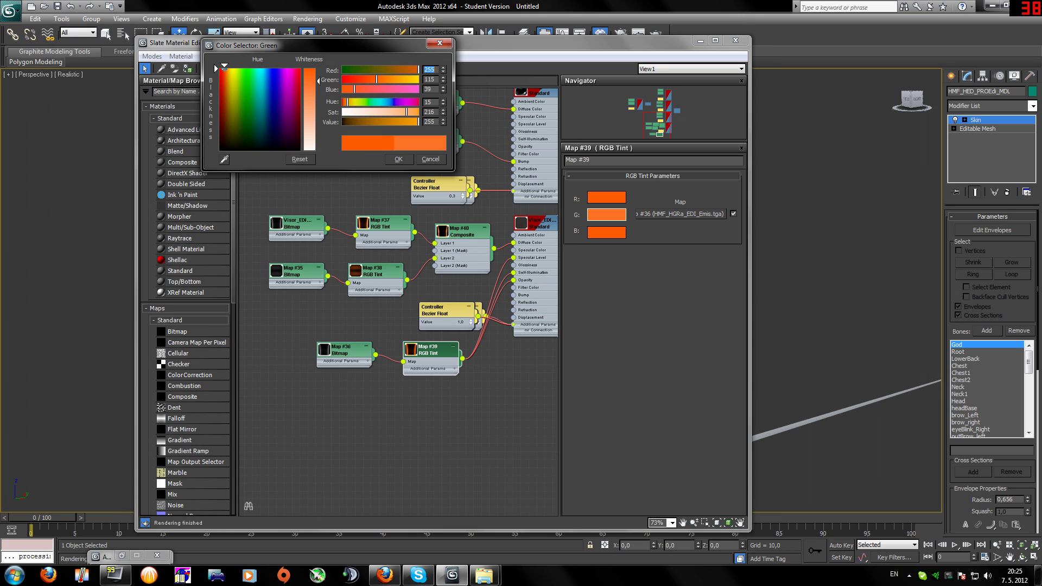
pyautogui.click(398, 159)
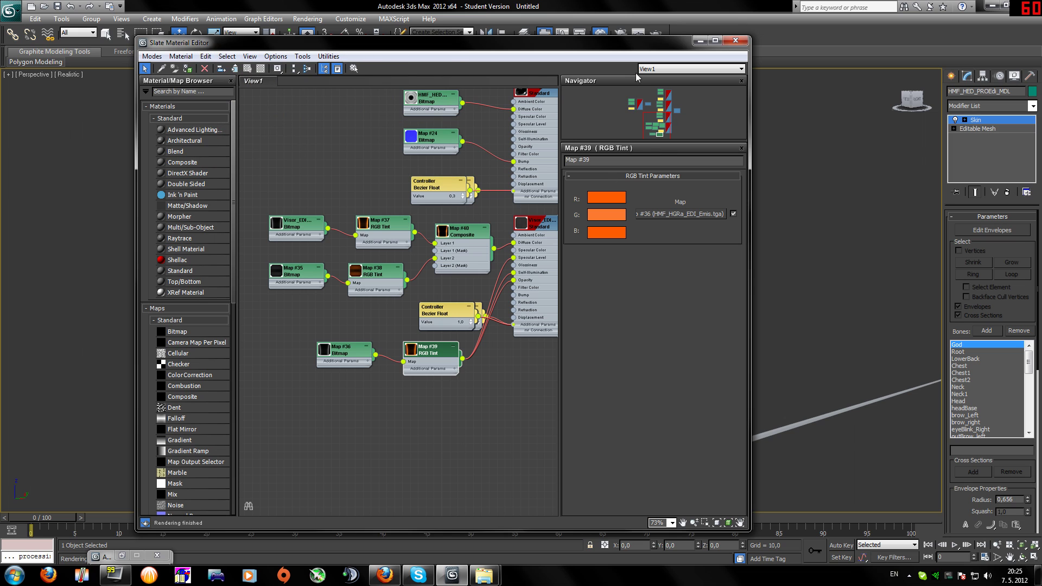
# - Enable the self-illumination color on the Visor_EDI_MAT_INST material and check its color values
pyautogui.moveTo(633, 44)
pyautogui.mouseDown()
pyautogui.moveTo(739, 395)
pyautogui.moveTo(563, 87)
pyautogui.moveTo(616, 43)
pyautogui.mouseUp()
pyautogui.moveTo(506, 367); pyautogui.dragTo(440, 354, button='middle')
pyautogui.doubleClick(456, 209)
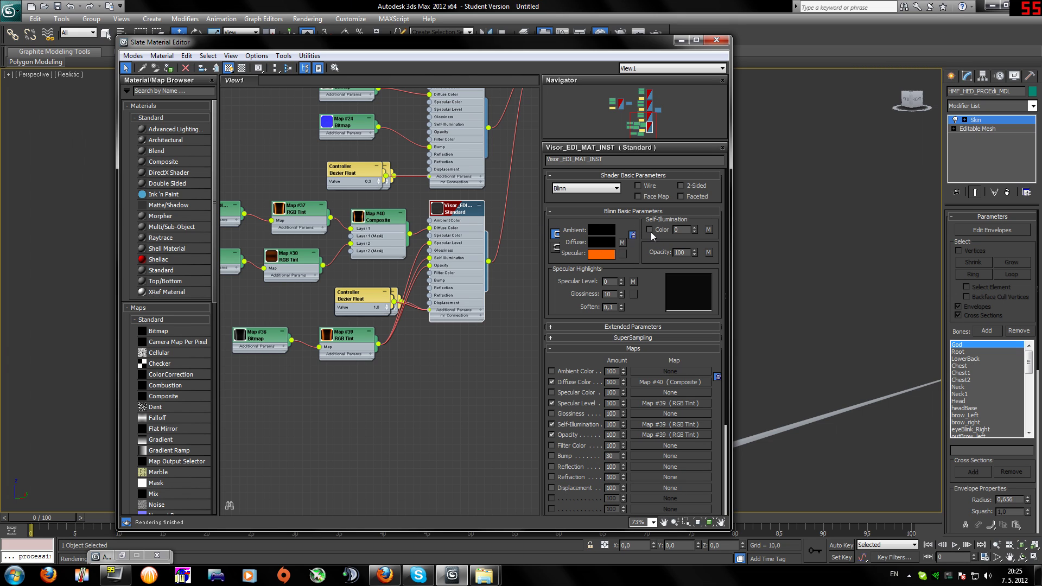
pyautogui.click(650, 230)
pyautogui.click(686, 230)
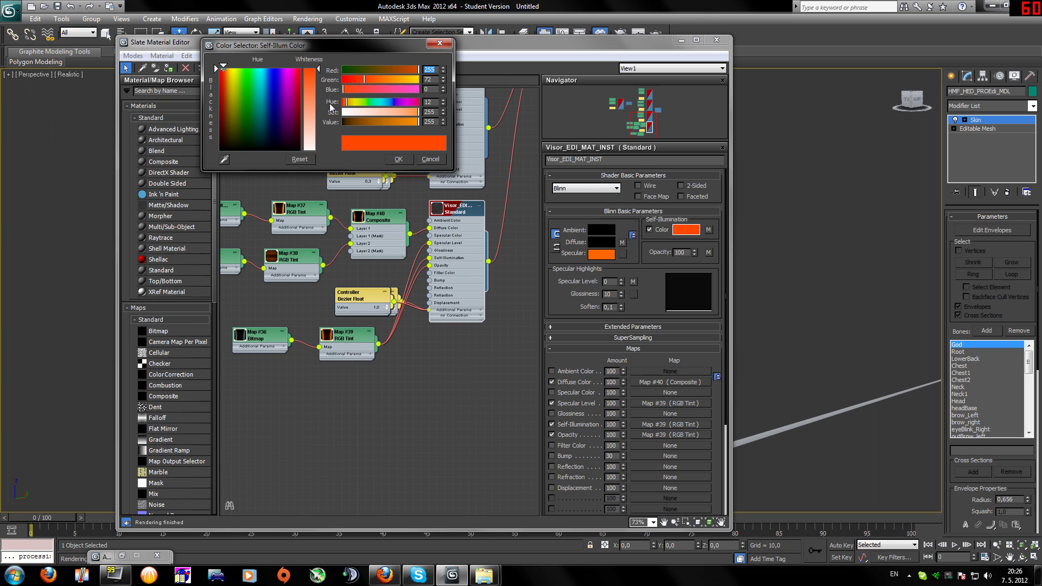
pyautogui.click(439, 43)
# - Set the specular color of the Visor_EDI_MAT_INST material to red-orange (255, 42, 0)
pyautogui.moveTo(546, 47)
pyautogui.mouseDown()
pyautogui.moveTo(539, 167)
pyautogui.moveTo(577, 429)
pyautogui.moveTo(543, 374)
pyautogui.moveTo(553, 43)
pyautogui.mouseUp()
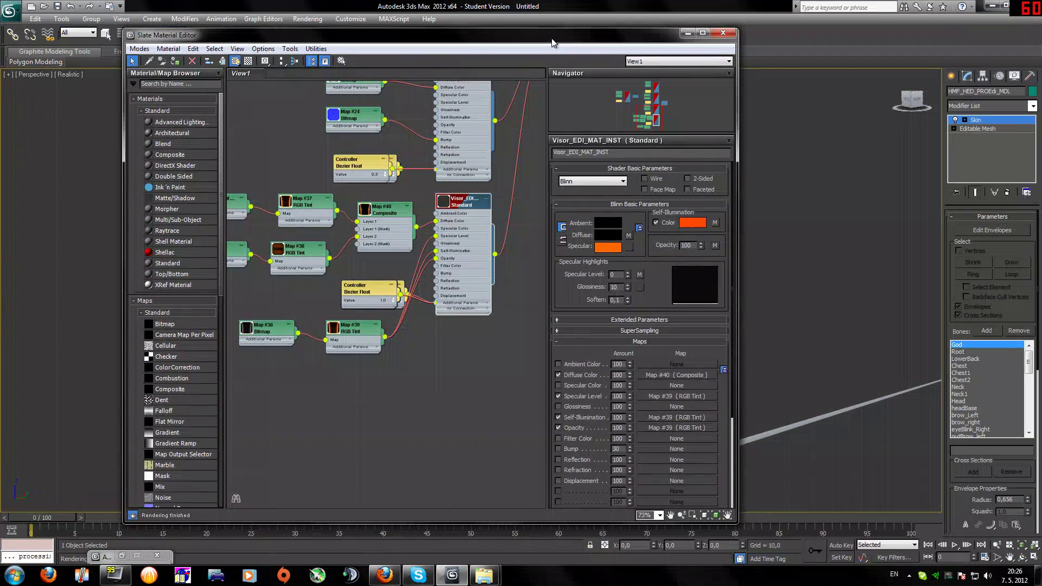
pyautogui.click(607, 248)
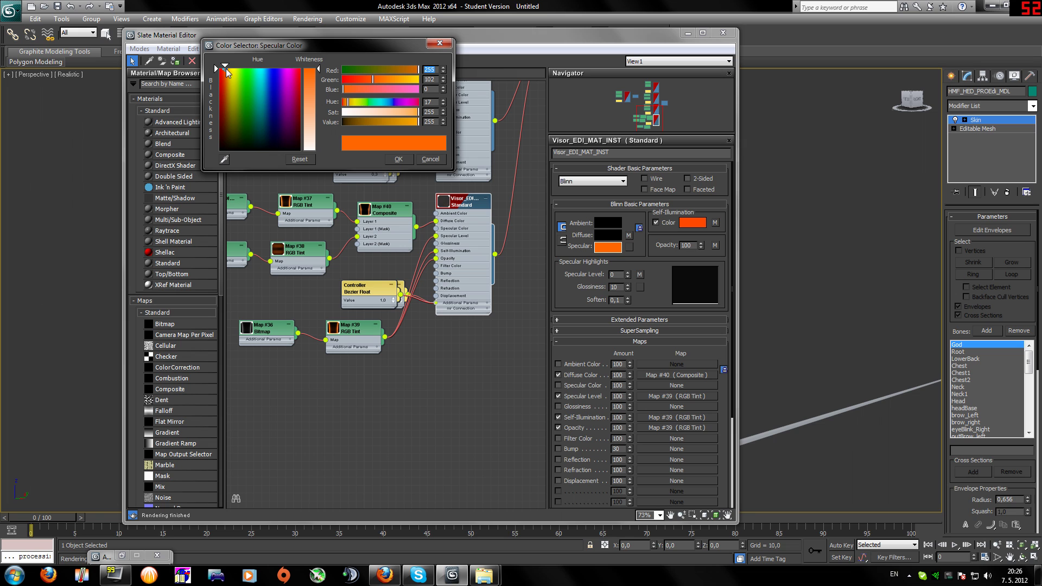
pyautogui.moveTo(226, 69); pyautogui.dragTo(222, 69)
pyautogui.click(397, 157)
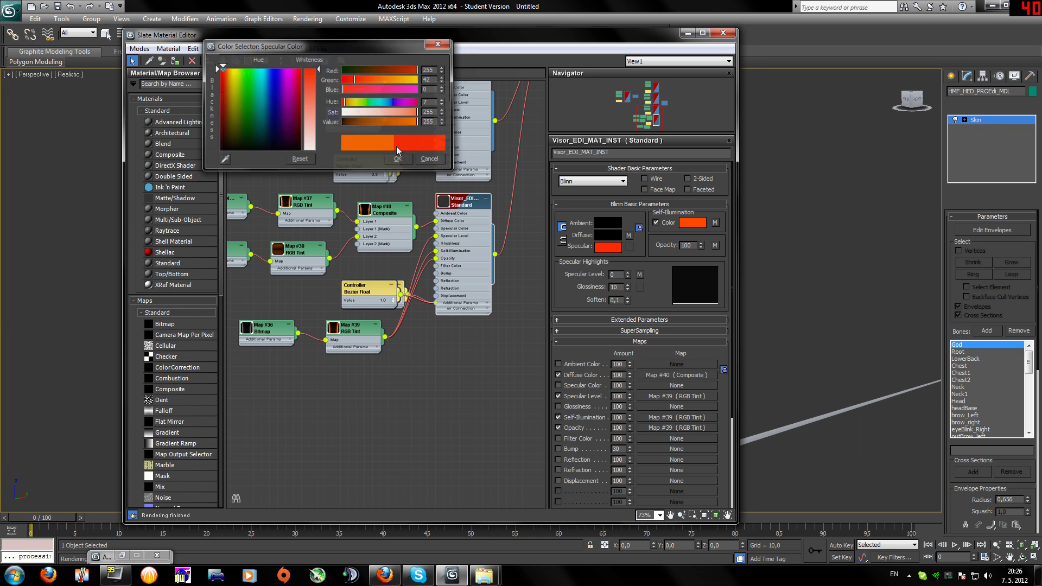
# - Render a test of the character's head to check the visor with its new red-orange specular color
pyautogui.moveTo(426, 39)
pyautogui.mouseDown()
pyautogui.moveTo(454, 348)
pyautogui.moveTo(401, 30)
pyautogui.moveTo(420, 31)
pyautogui.mouseUp()
pyautogui.moveTo(303, 289); pyautogui.dragTo(344, 285, button='middle')
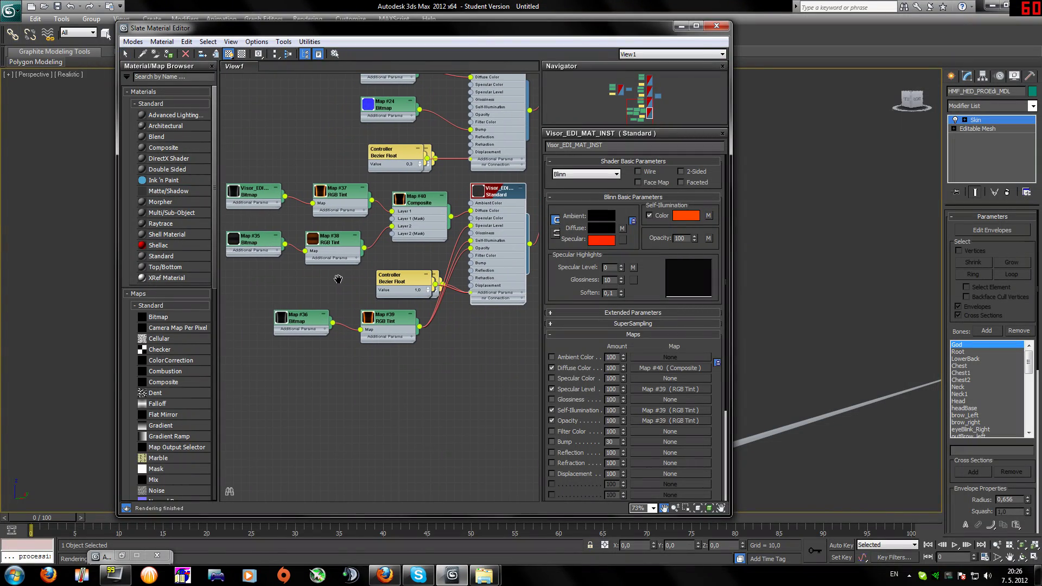
pyautogui.click(682, 27)
pyautogui.moveTo(912, 103); pyautogui.dragTo(898, 126)
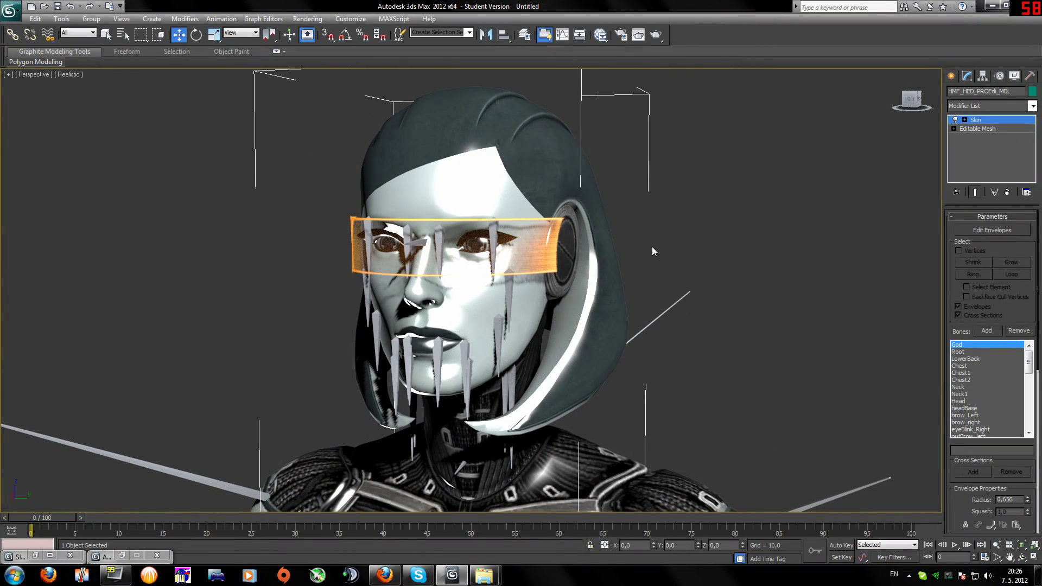
pyautogui.hotkey('shift', 'q')
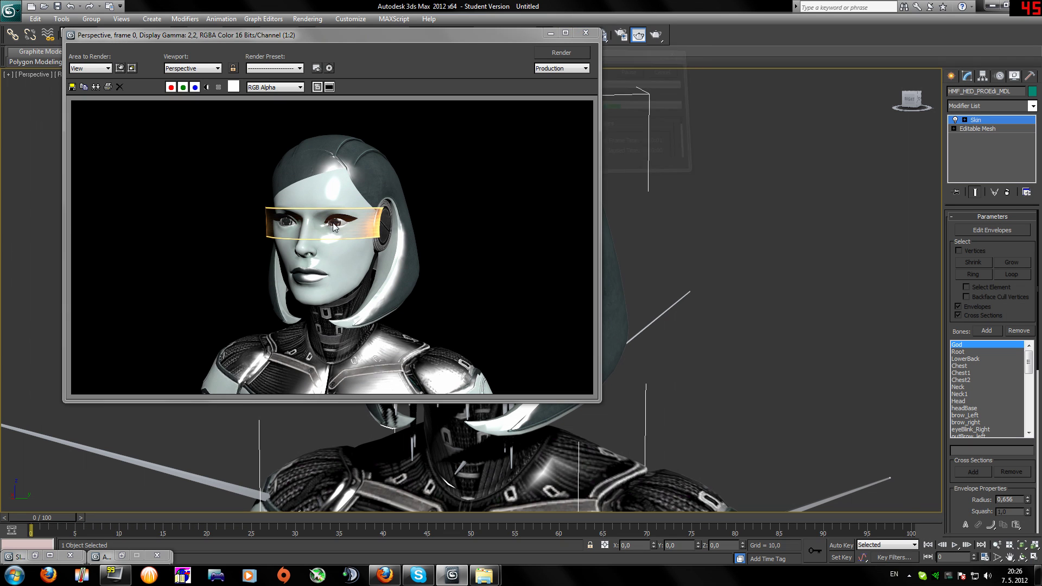
pyautogui.click(586, 33)
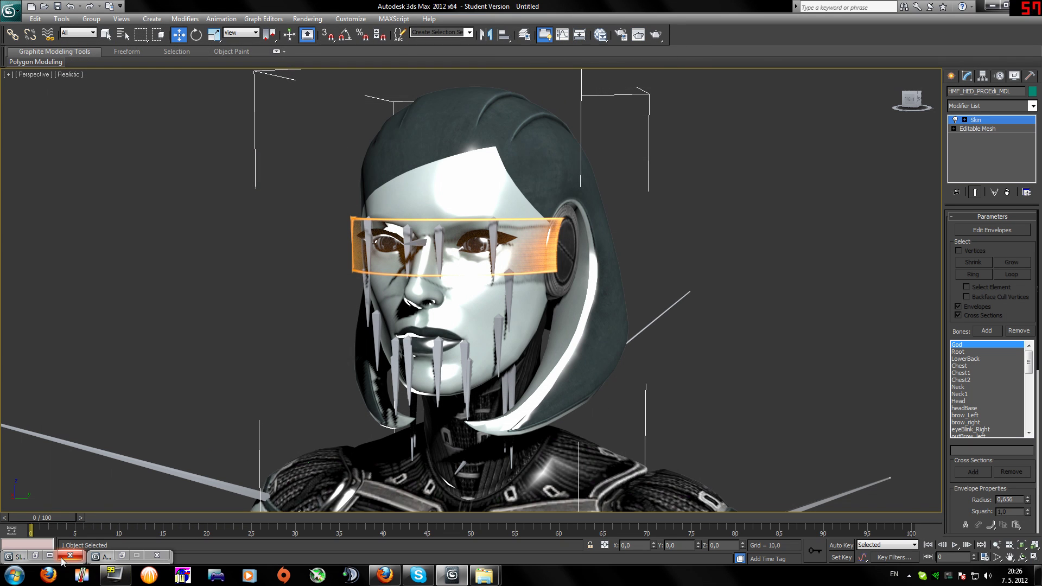
# - Set the opacity map amount of the Visor_EDI_MAT_INST material to 20 and render the head
pyautogui.click(17, 556)
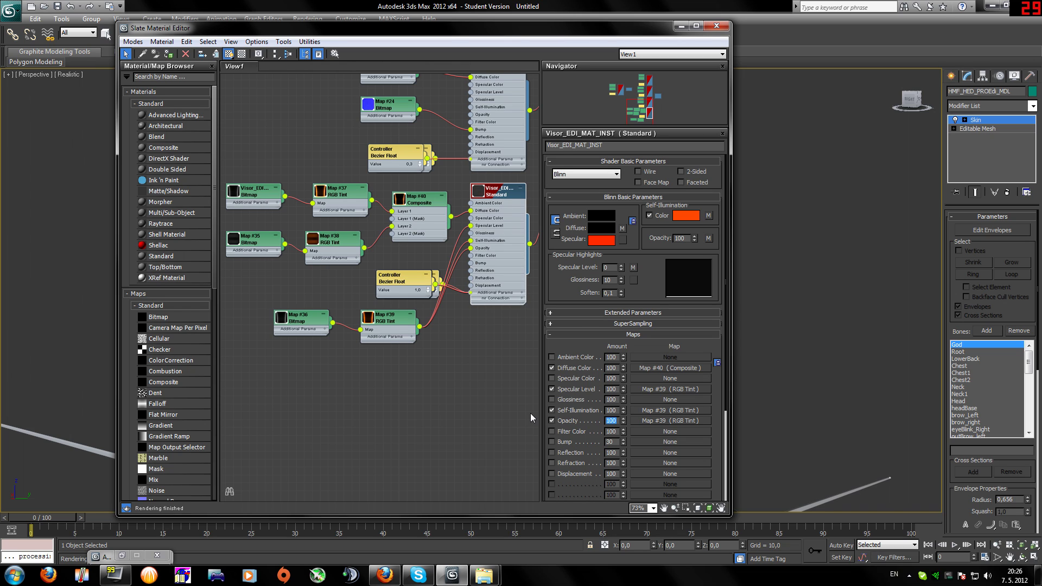
pyautogui.write('20')
pyautogui.press('Return')
pyautogui.click(681, 26)
pyautogui.click(638, 34)
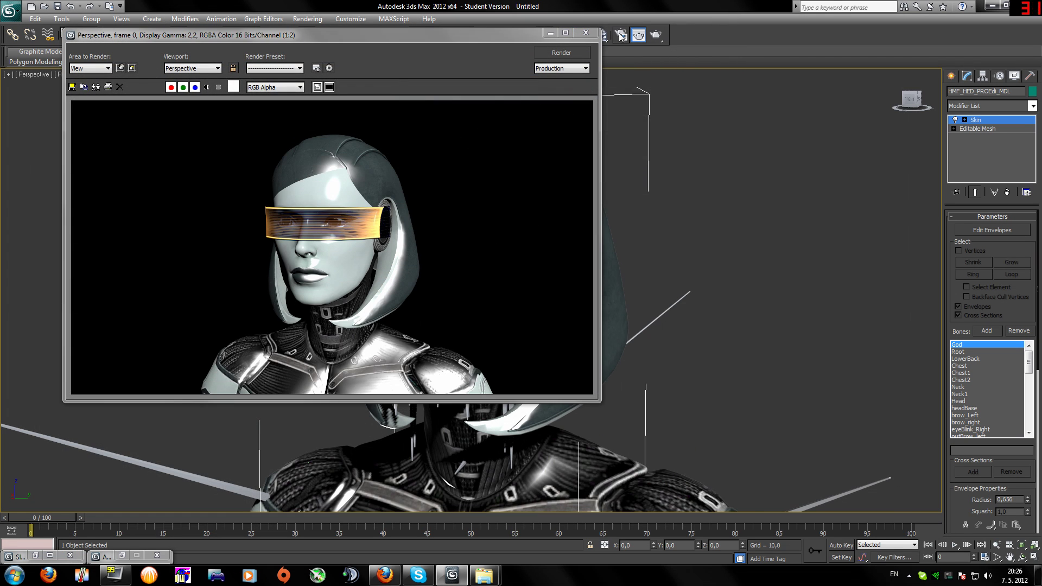
pyautogui.click(586, 34)
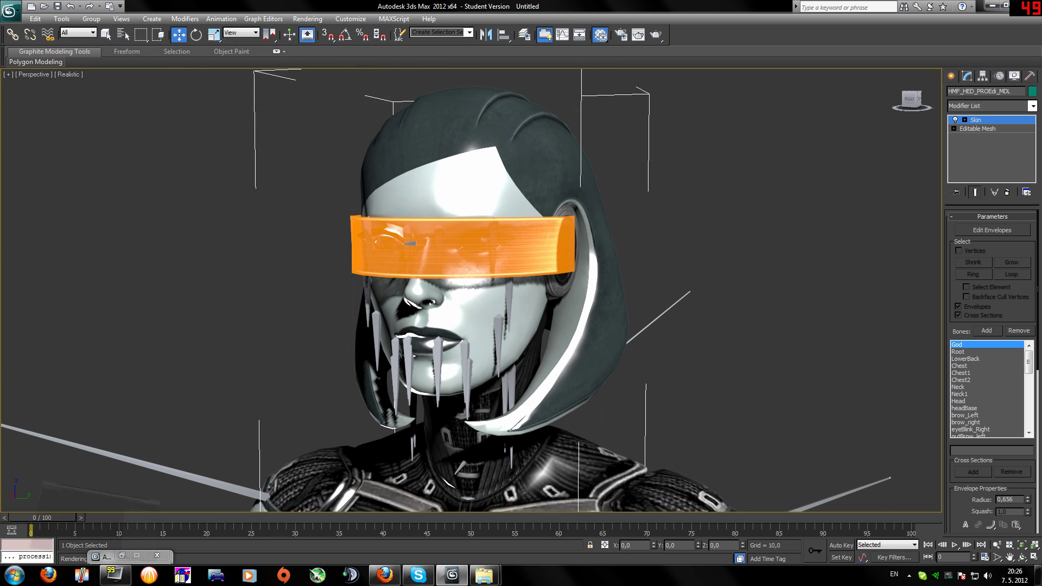
# - Set the opacity map amount of the Visor_EDI_MAT_INST material to 50 and render the head again
pyautogui.click(34, 556)
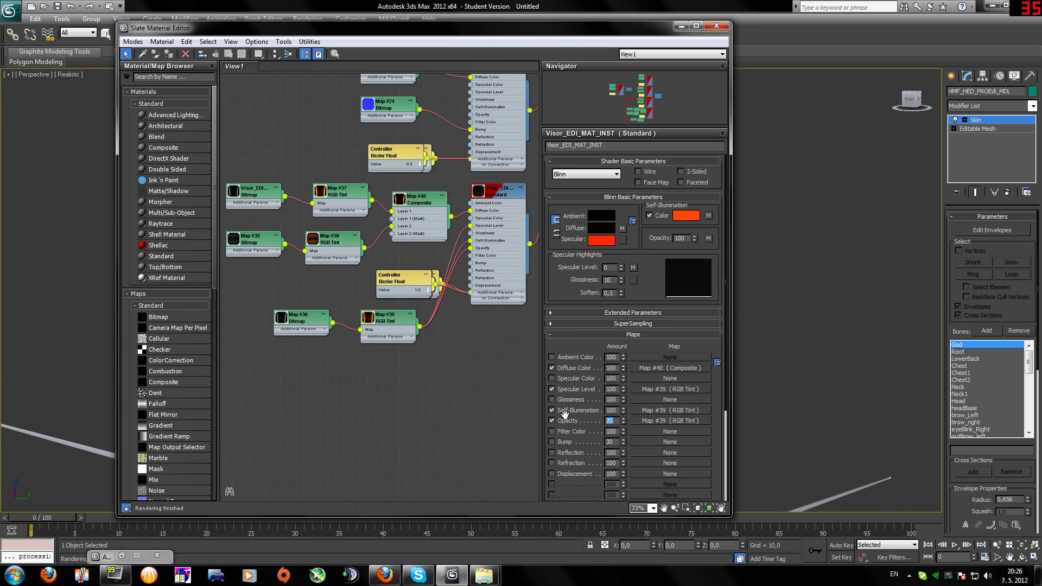
pyautogui.click(681, 26)
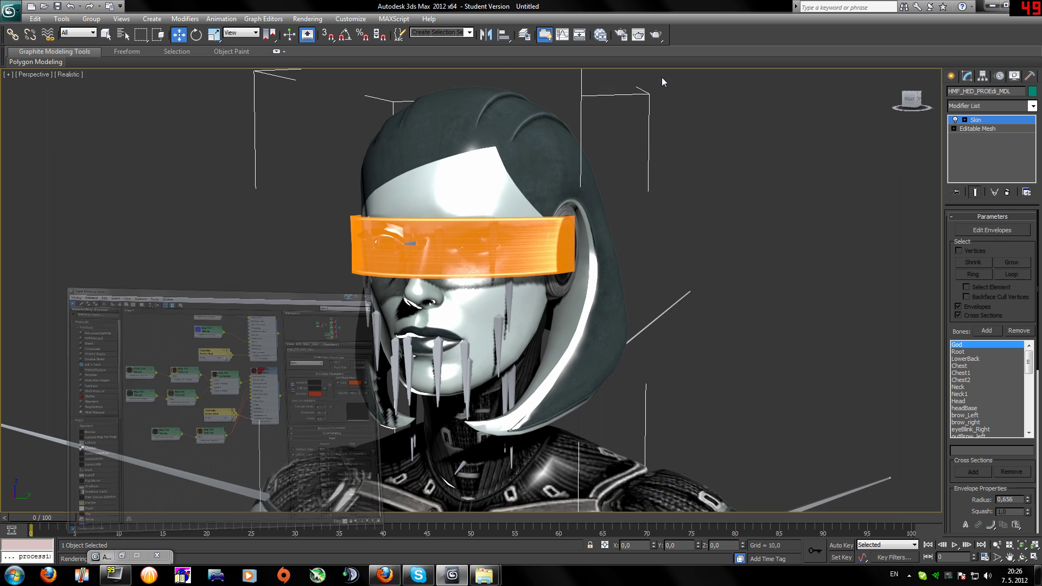
pyautogui.hotkey('shift', 'q')
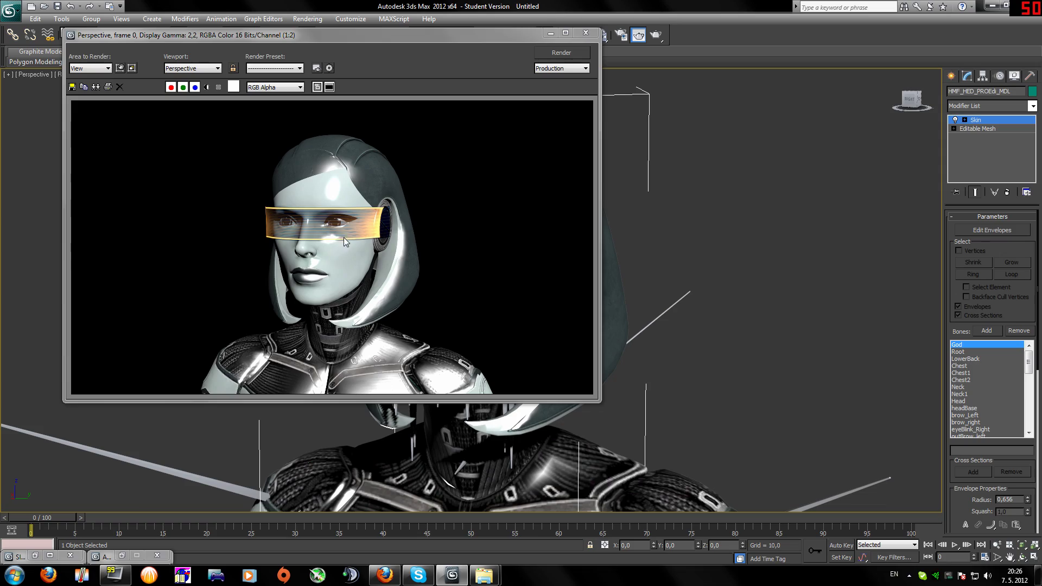
pyautogui.click(586, 33)
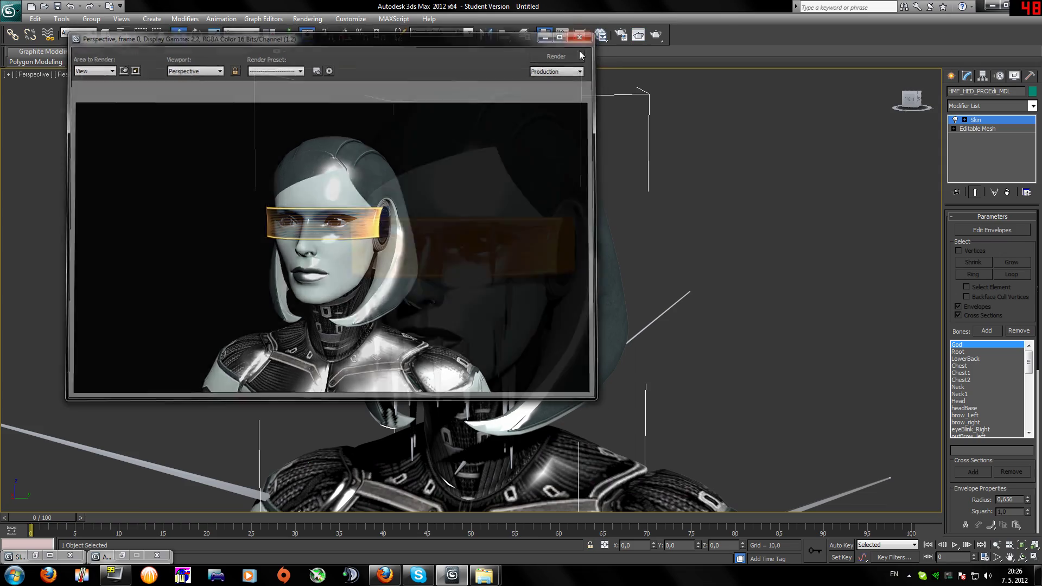
# - Render a close-up of the eyes to inspect the visor's scan lines
pyautogui.scroll(6, 526, 249)
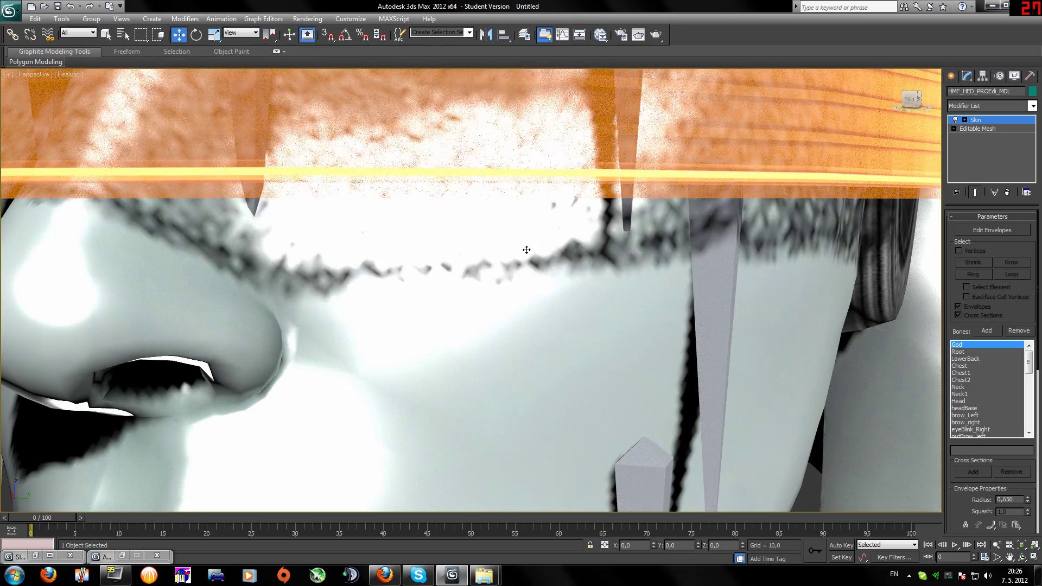
pyautogui.moveTo(498, 284); pyautogui.dragTo(546, 275, button='middle')
pyautogui.scroll(-5, 545, 274)
pyautogui.hotkey('shift', 'q')
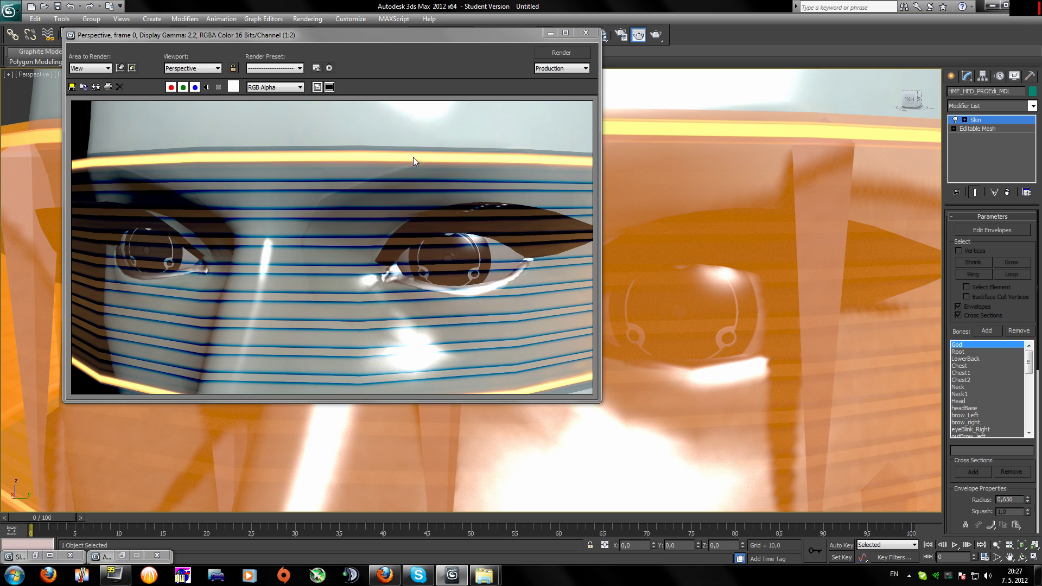
pyautogui.click(586, 32)
pyautogui.click(619, 92)
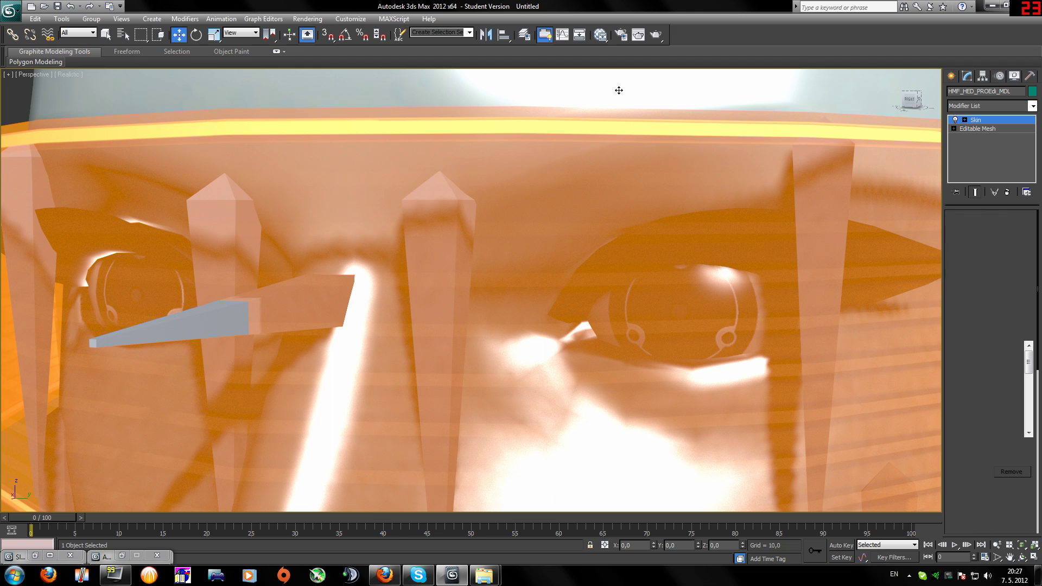
# - Render the character from farther away, with the body and arms in view
pyautogui.scroll(-10, 618, 92)
pyautogui.scroll(3, 561, 288)
pyautogui.scroll(-8, 821, 211)
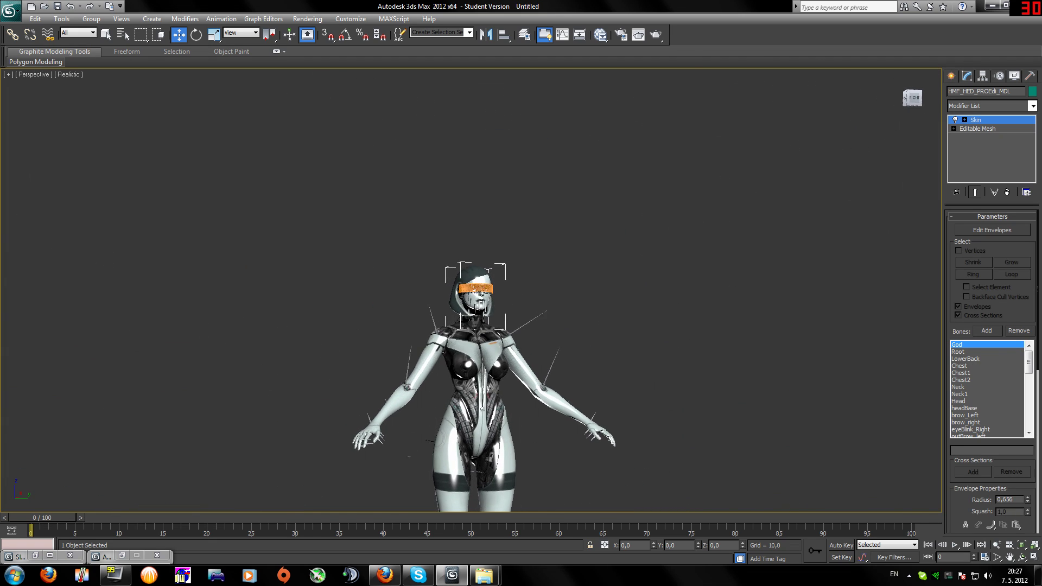
pyautogui.hotkey('shift', 'q')
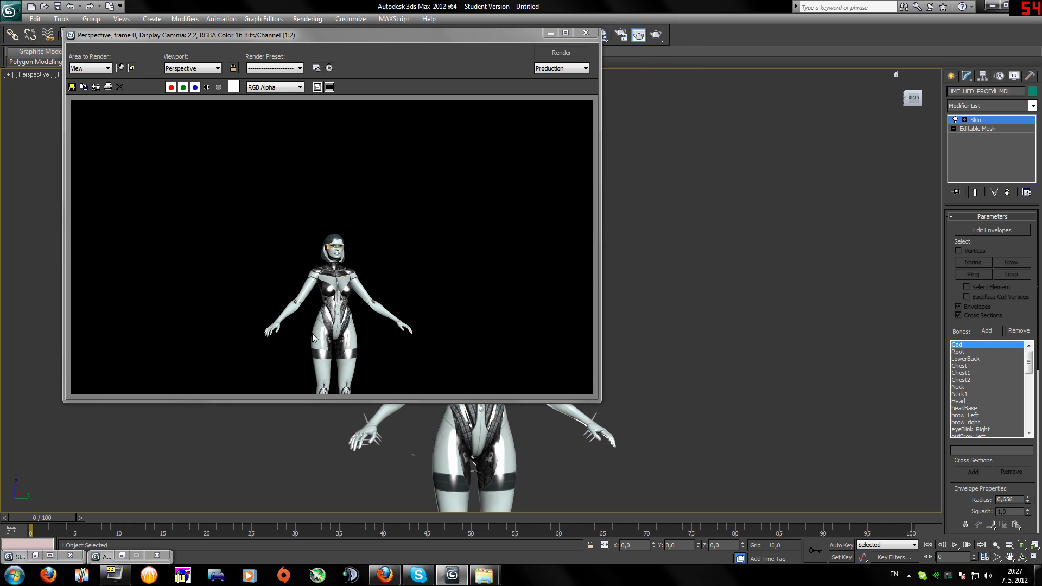
pyautogui.click(586, 33)
# - Connect the HMF_ARM_EDIa_Diff.tga bitmap to the Reflection slot of the HMF_ARM_EDIa_MAT_1a material
pyautogui.moveTo(913, 103); pyautogui.dragTo(928, 106)
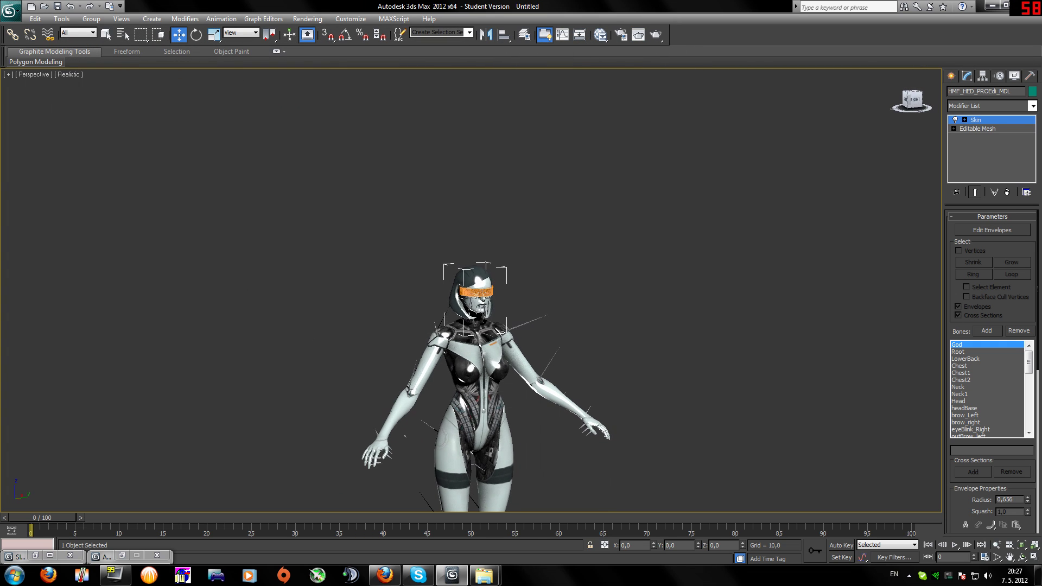
pyautogui.scroll(5, 624, 359)
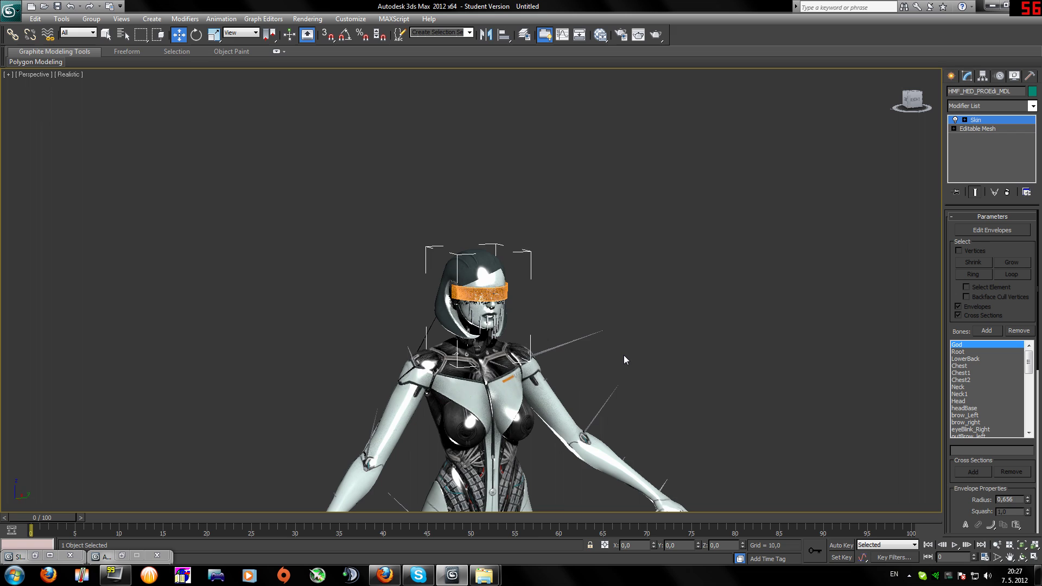
pyautogui.click(35, 556)
pyautogui.moveTo(431, 255); pyautogui.dragTo(642, 349, button='middle')
pyautogui.moveTo(367, 191); pyautogui.dragTo(414, 403, button='middle')
pyautogui.moveTo(331, 207); pyautogui.dragTo(375, 291)
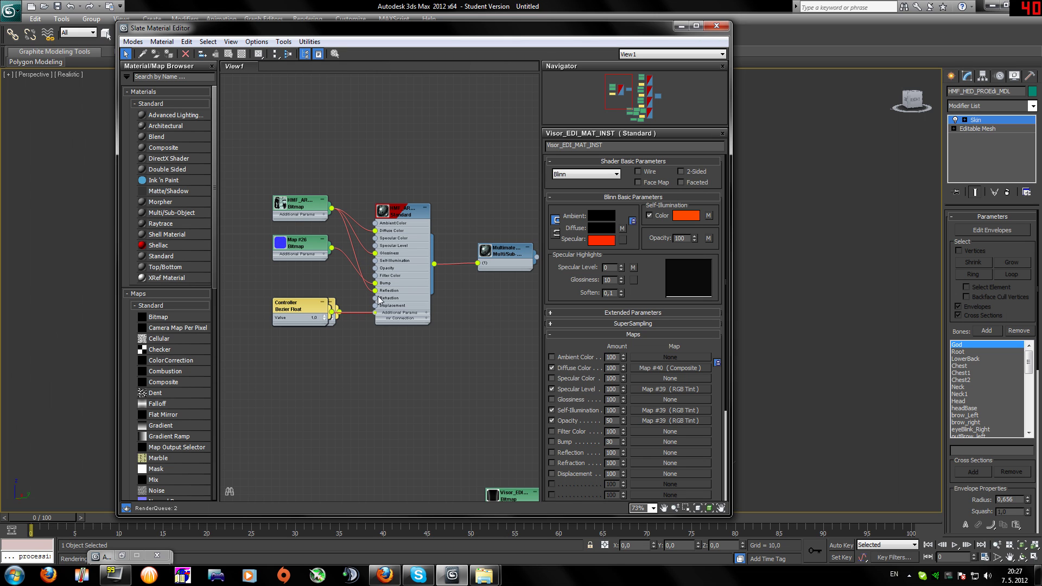
# - Render the upper body and the wider figure to check the reflection on the arms
pyautogui.click(680, 27)
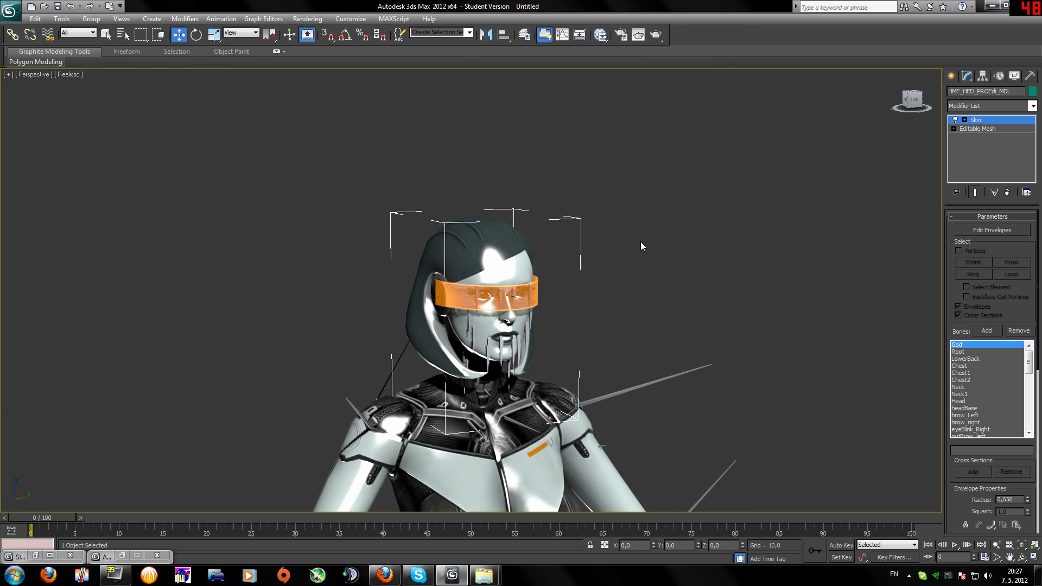
pyautogui.hotkey('shift', 'q')
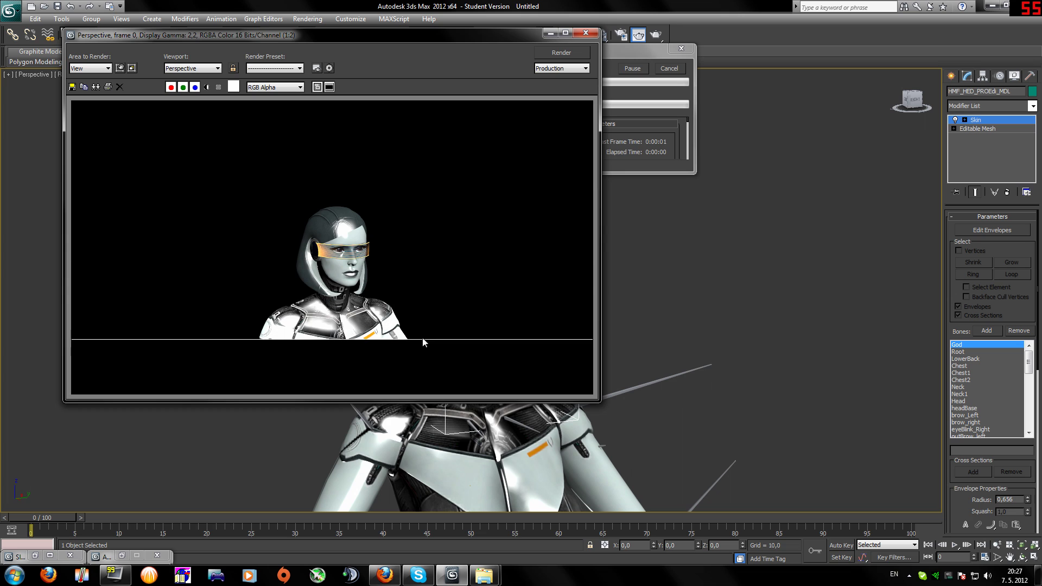
pyautogui.click(573, 37)
pyautogui.scroll(-5, 709, 270)
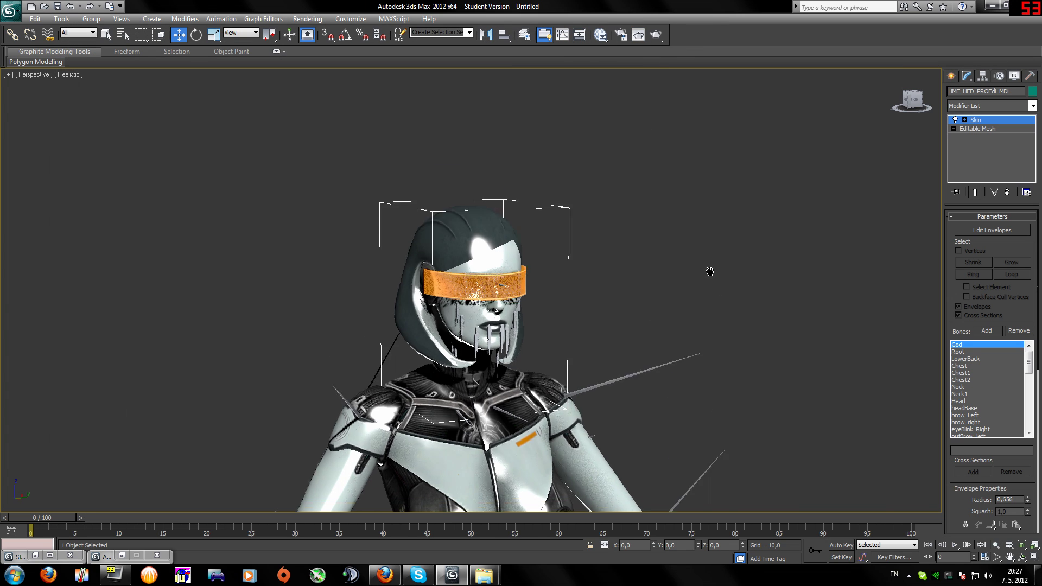
pyautogui.hotkey('shift', 'q')
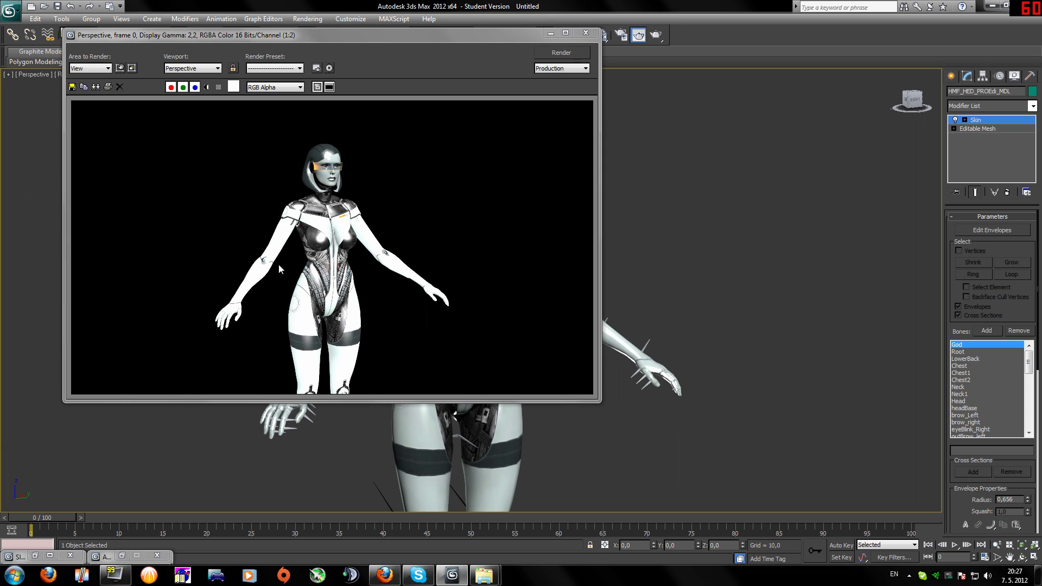
pyautogui.click(585, 33)
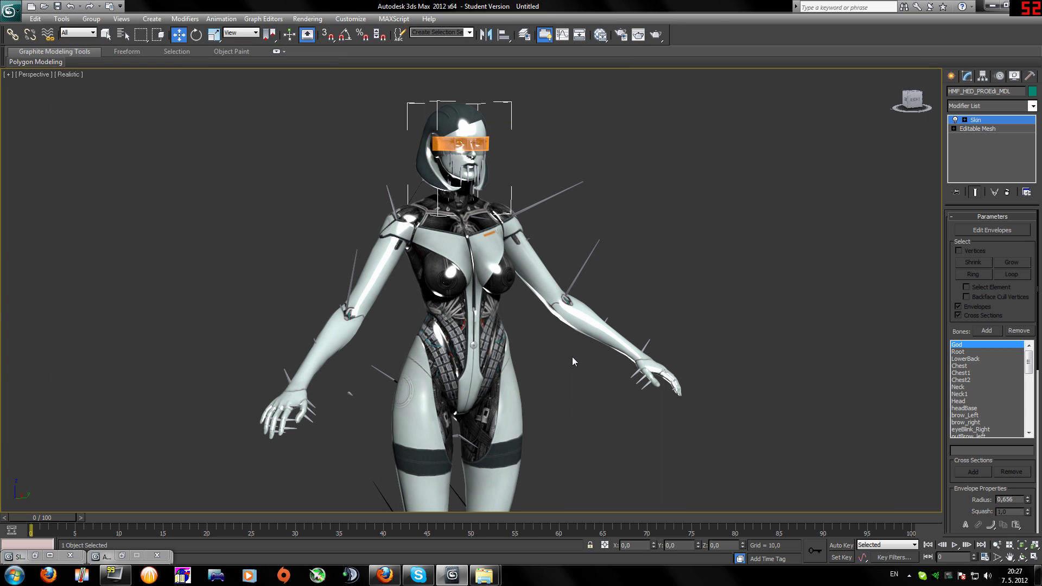
pyautogui.hotkey('shift', 'q')
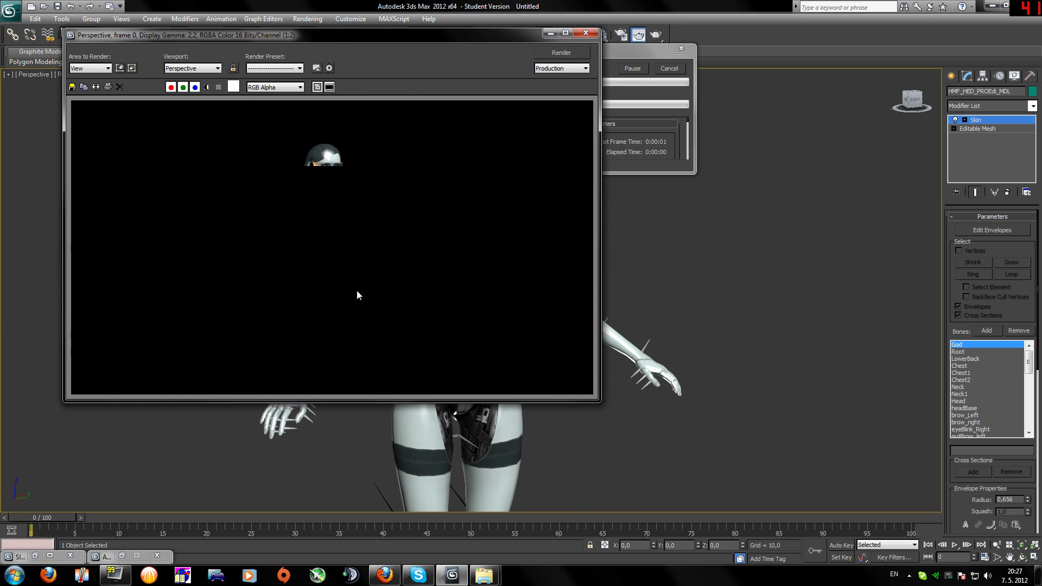
pyautogui.click(586, 34)
# - Lower the reflection map amount of the HMF_ARM_EDIa_MAT_1a material and render a test
pyautogui.click(34, 556)
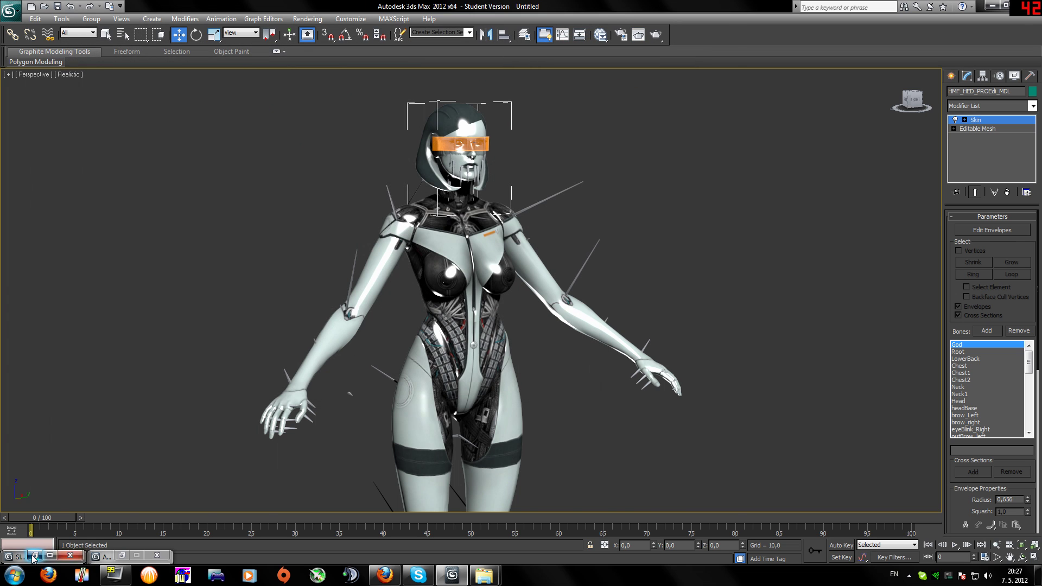
pyautogui.moveTo(508, 415)
pyautogui.mouseDown(button='middle')
pyautogui.moveTo(461, 369)
pyautogui.moveTo(502, 407)
pyautogui.mouseUp(button='middle')
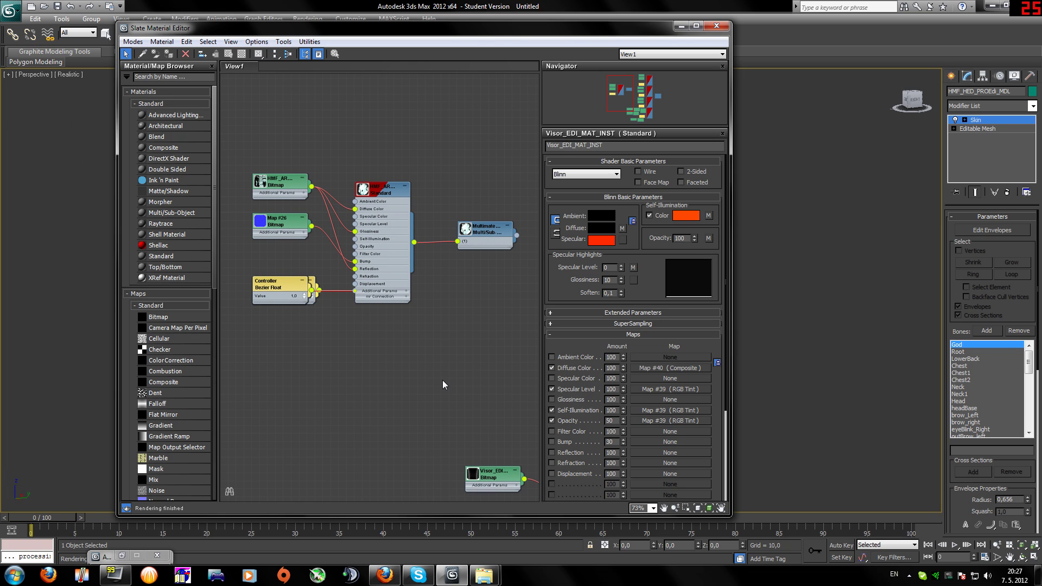
pyautogui.doubleClick(380, 189)
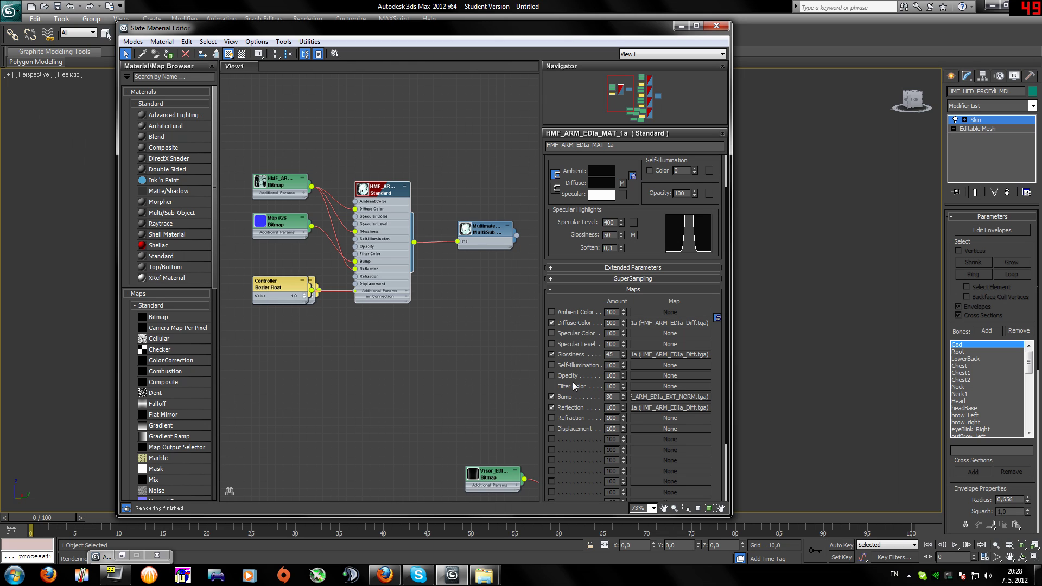
pyautogui.click(623, 410)
pyautogui.click(680, 25)
pyautogui.hotkey('shift', 'q')
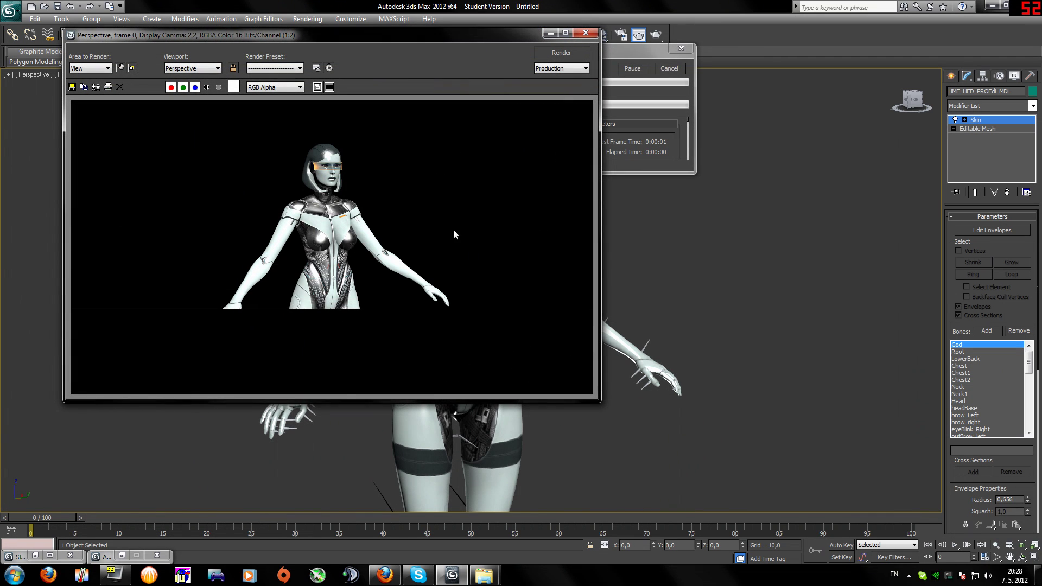
pyautogui.click(585, 33)
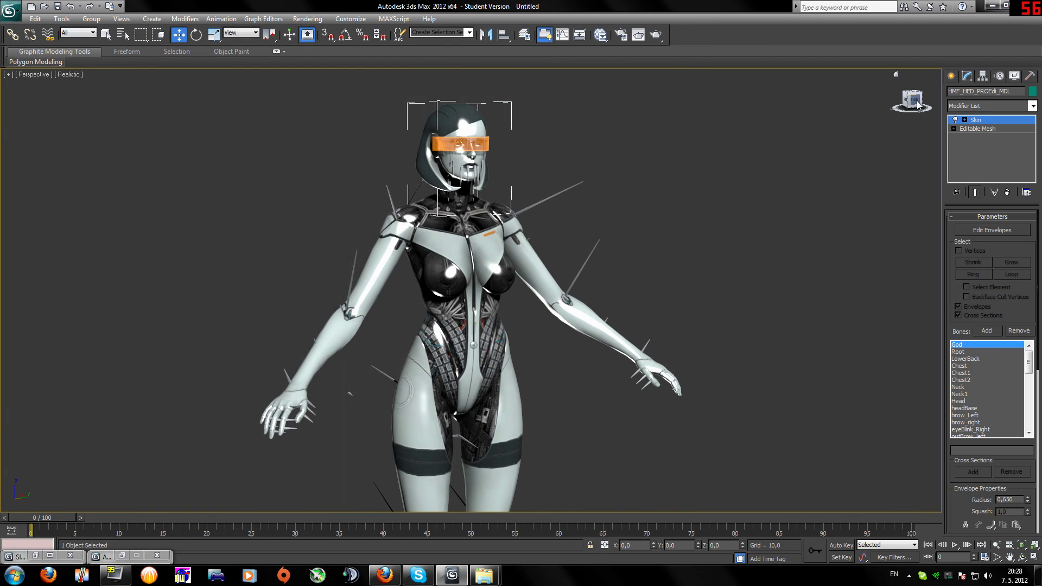
# - Render the body from its other side to check the arm and leg shading
pyautogui.moveTo(925, 101); pyautogui.dragTo(918, 101)
pyautogui.hotkey('shift', 'q')
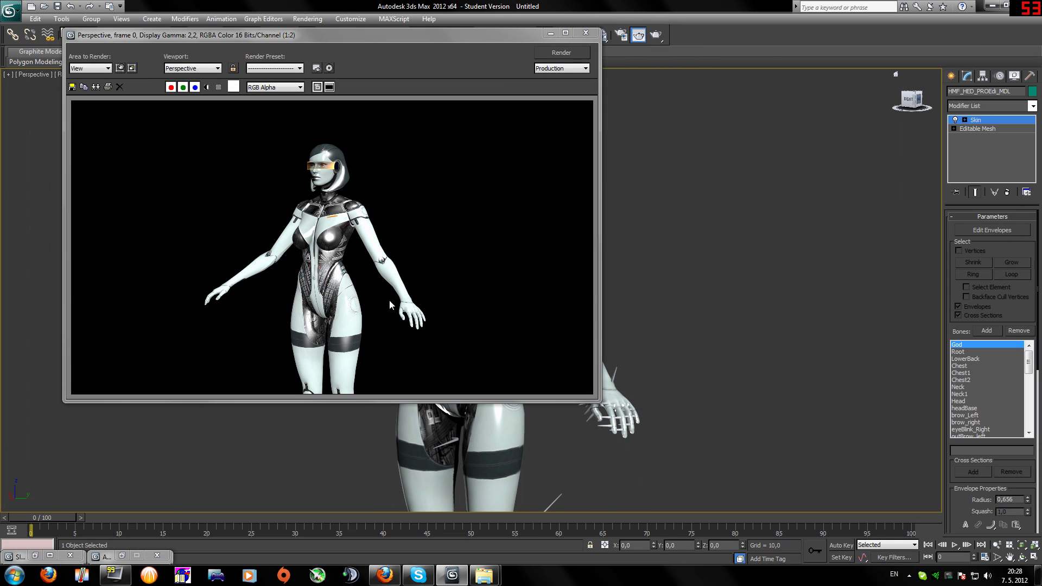
pyautogui.click(585, 34)
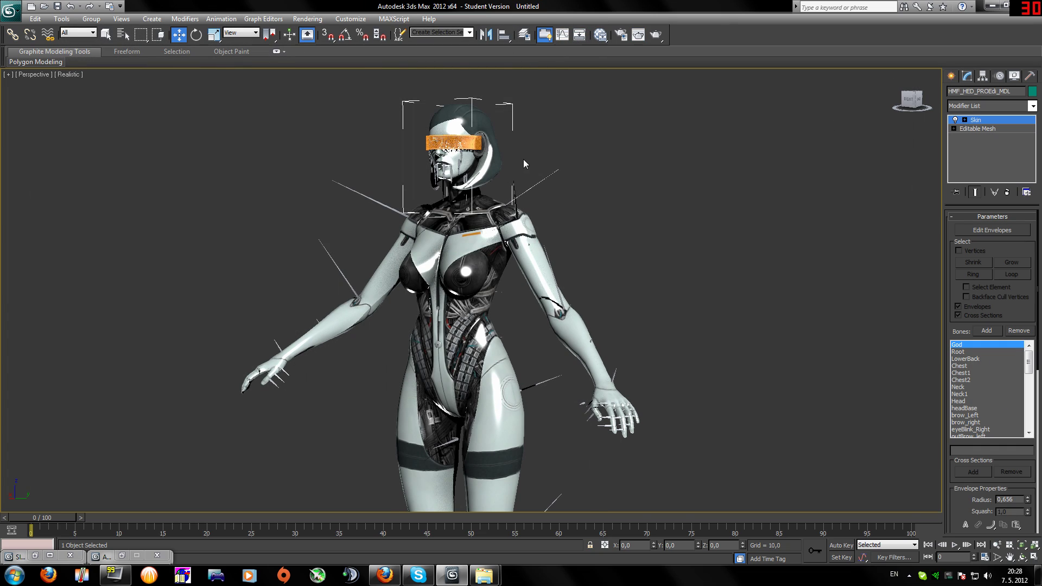
# - Render the head at close range from this angle to check the semi-transparent visor
pyautogui.scroll(3, 523, 159)
pyautogui.moveTo(523, 159); pyautogui.dragTo(519, 277, button='middle')
pyautogui.scroll(3, 520, 277)
pyautogui.moveTo(497, 93); pyautogui.dragTo(498, 227, button='middle')
pyautogui.hotkey('shift', 'q')
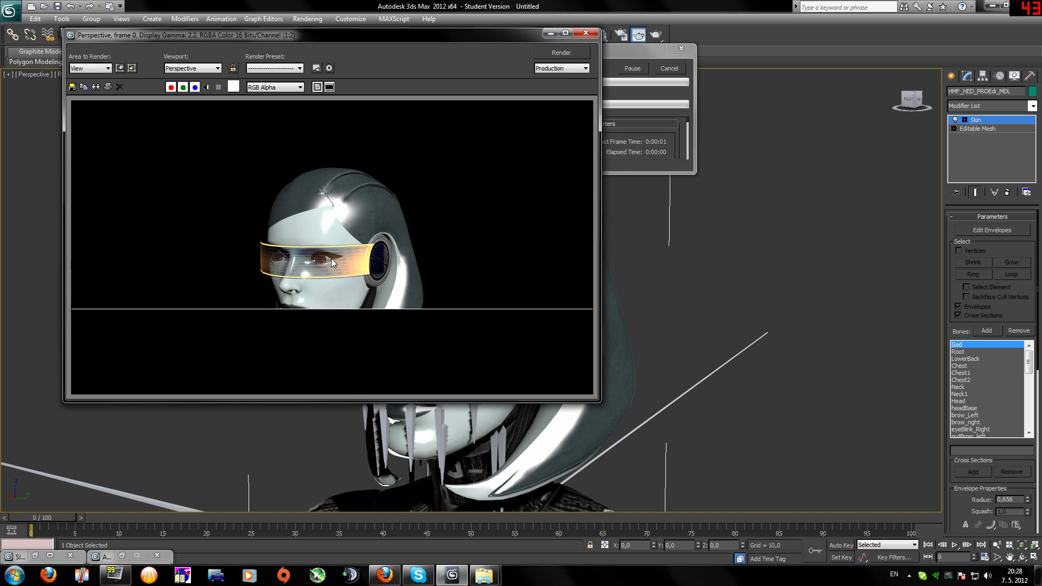
pyautogui.click(586, 33)
# - Examine the full figure in the perspective view and frame it from head to thighs at a slight angle
pyautogui.scroll(2, 747, 294)
pyautogui.scroll(-5, 747, 294)
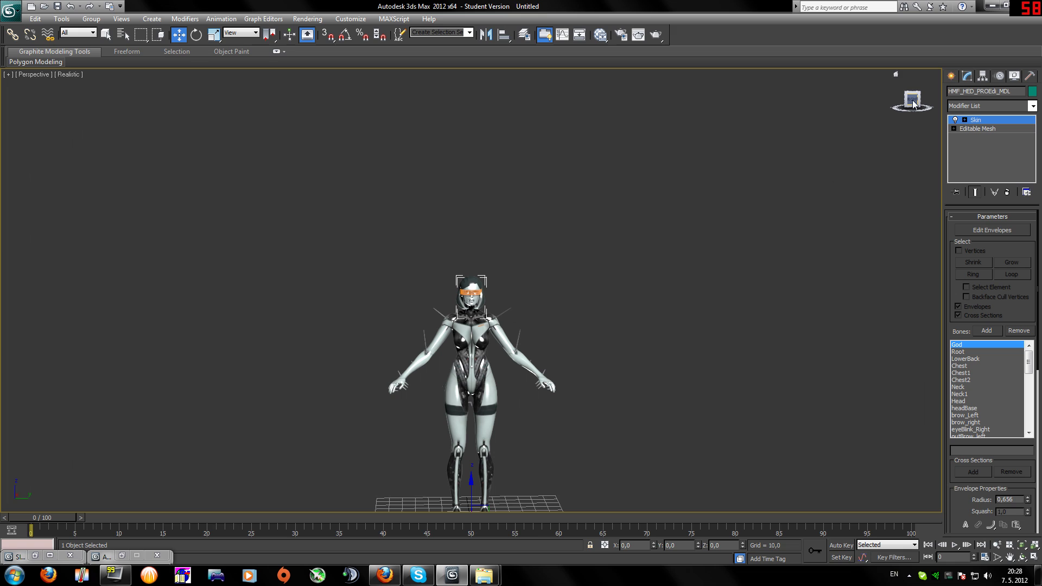
pyautogui.moveTo(911, 102); pyautogui.dragTo(923, 103)
pyautogui.moveTo(619, 370); pyautogui.dragTo(640, 283, button='middle')
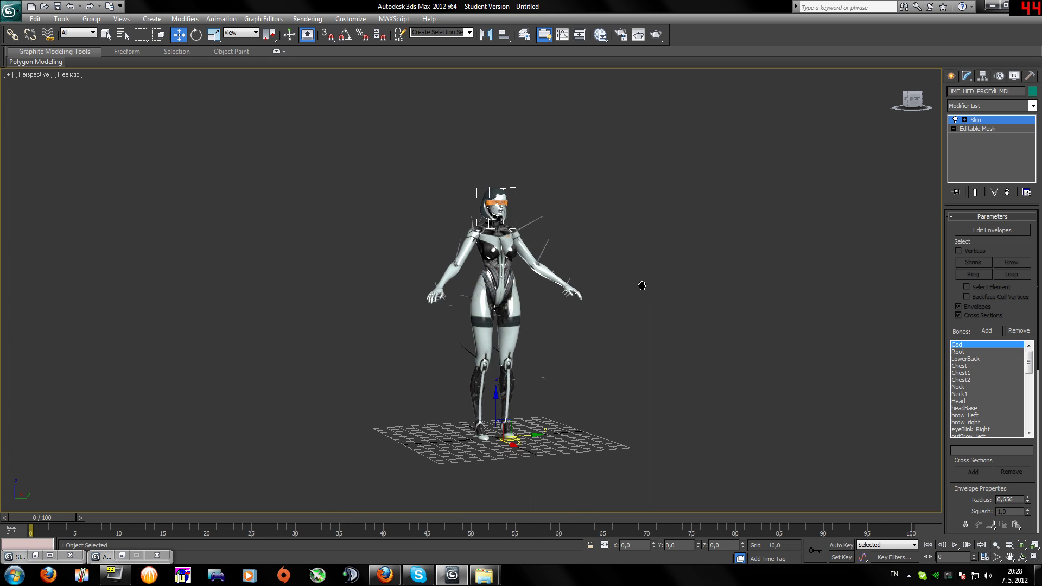
pyautogui.scroll(3, 596, 329)
pyautogui.scroll(5, 677, 209)
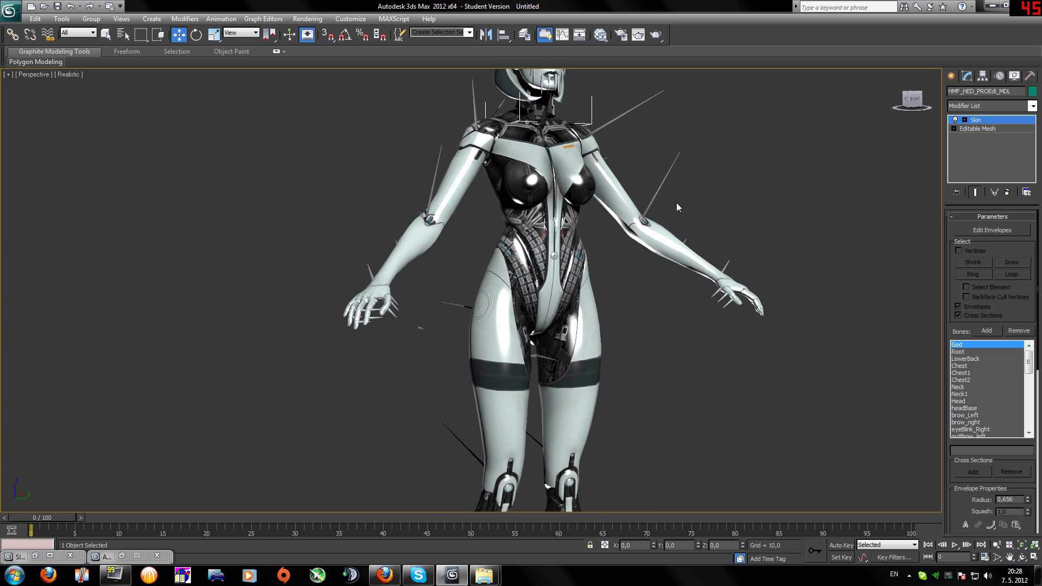
pyautogui.scroll(-3, 702, 155)
pyautogui.moveTo(702, 155); pyautogui.dragTo(657, 229, button='middle')
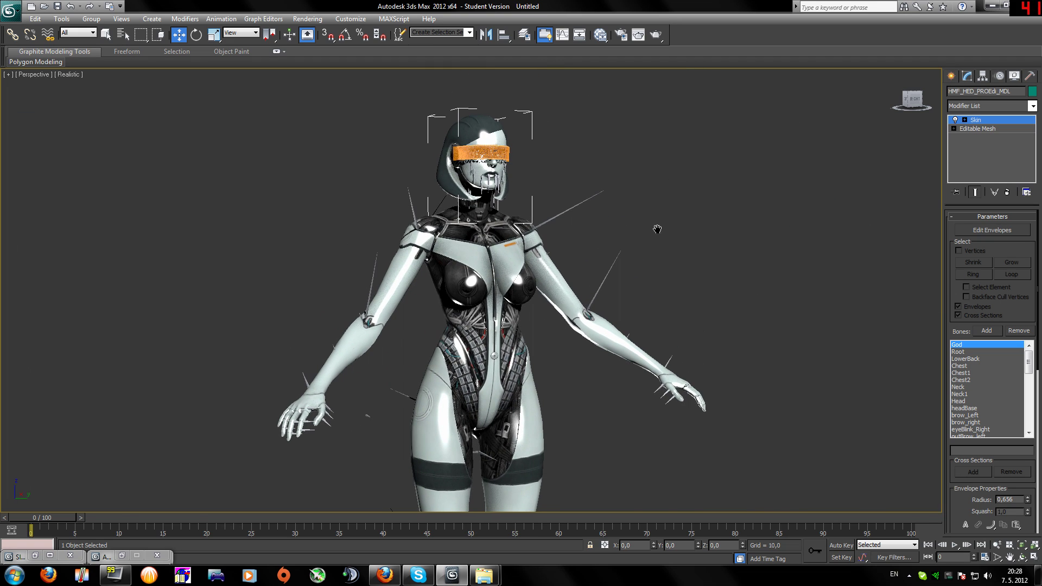
pyautogui.moveTo(914, 100); pyautogui.dragTo(911, 99)
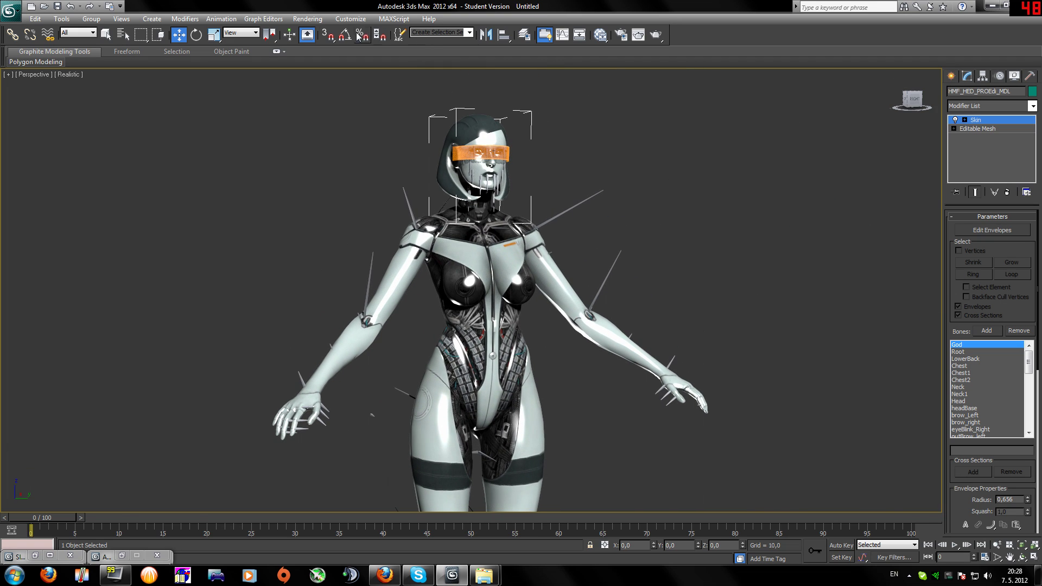
# - Assign the mental ray Renderer as the production renderer in the render setup
pyautogui.click(298, 21)
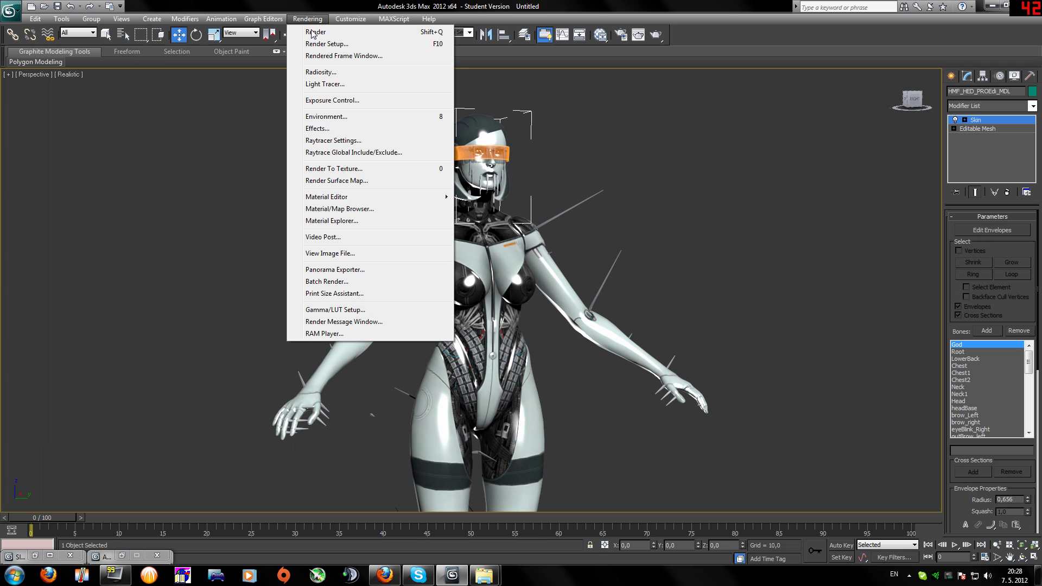
pyautogui.click(325, 44)
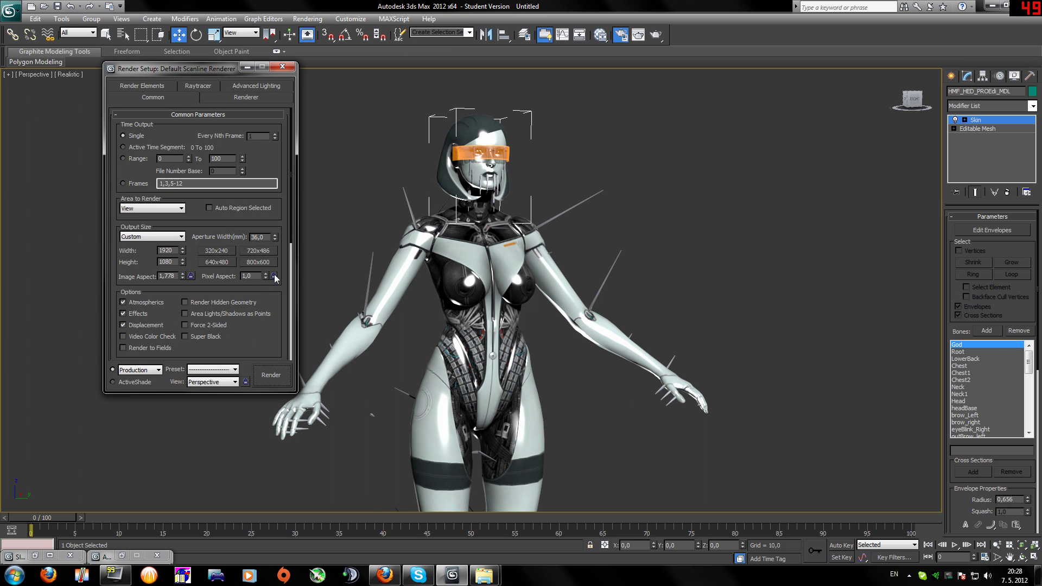
pyautogui.moveTo(287, 209); pyautogui.dragTo(287, 180)
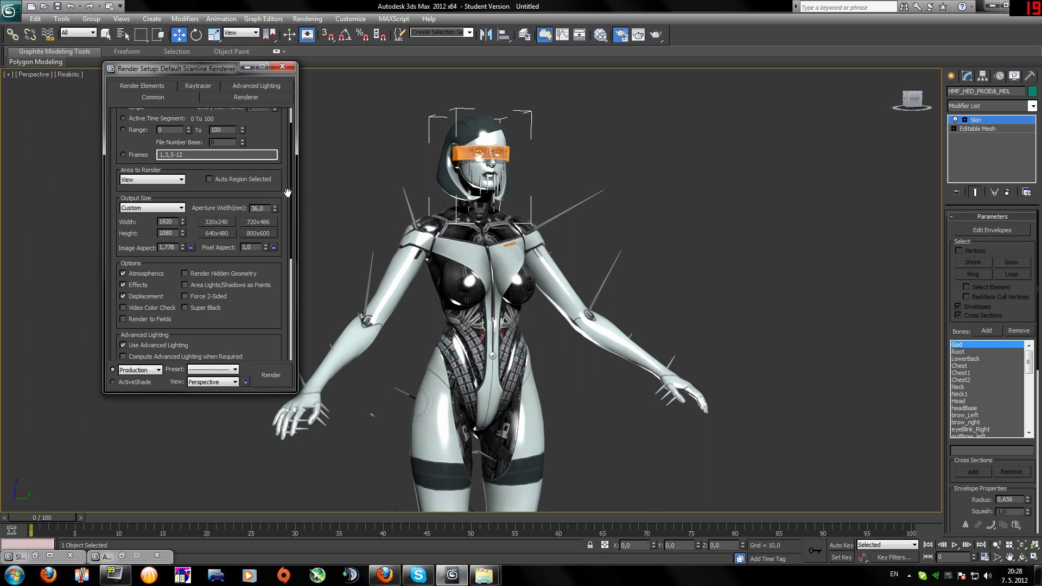
pyautogui.moveTo(287, 193); pyautogui.dragTo(262, 8)
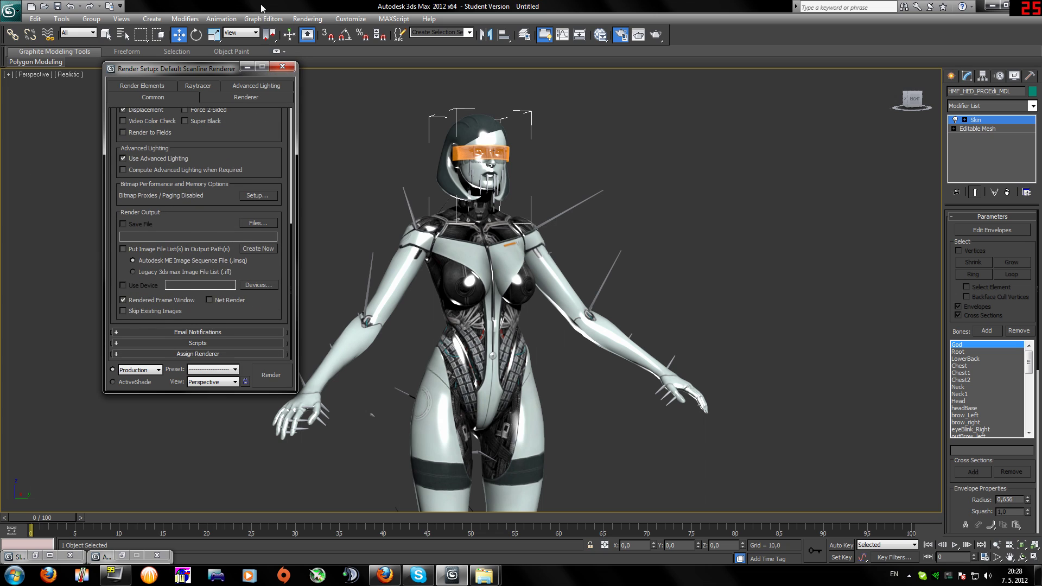
pyautogui.click(118, 357)
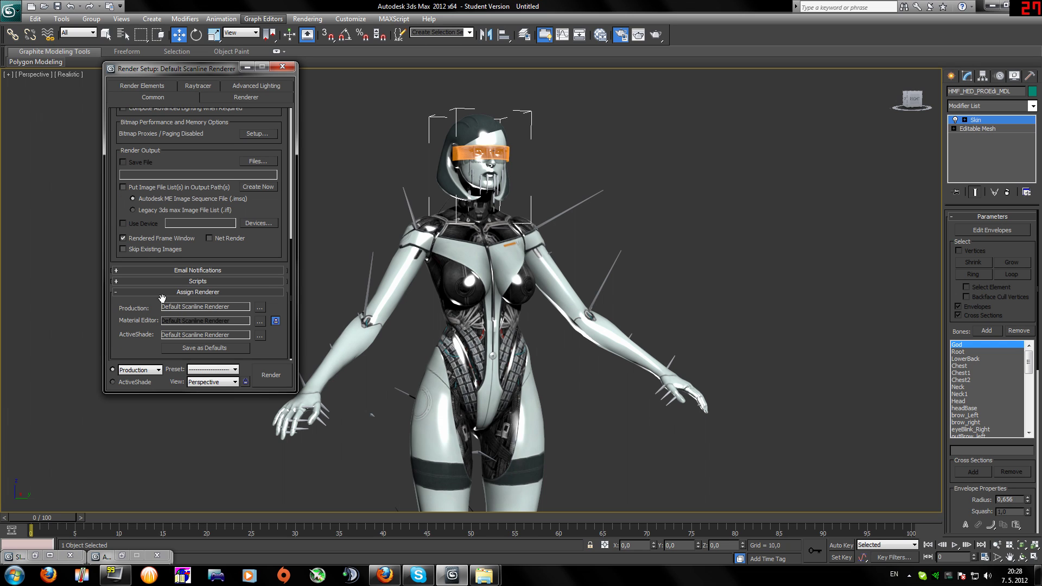
pyautogui.click(257, 311)
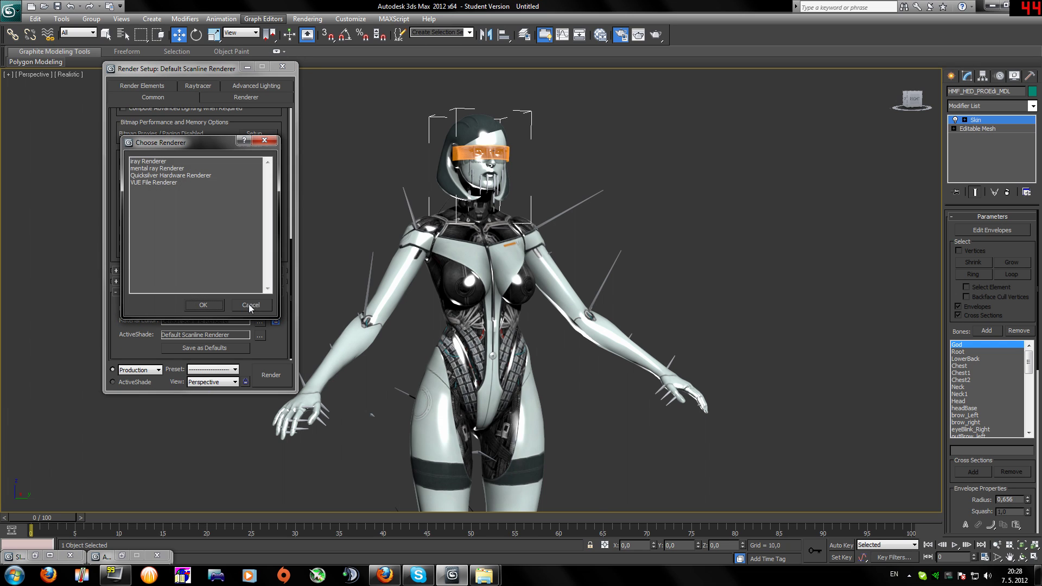
pyautogui.click(163, 169)
pyautogui.click(204, 305)
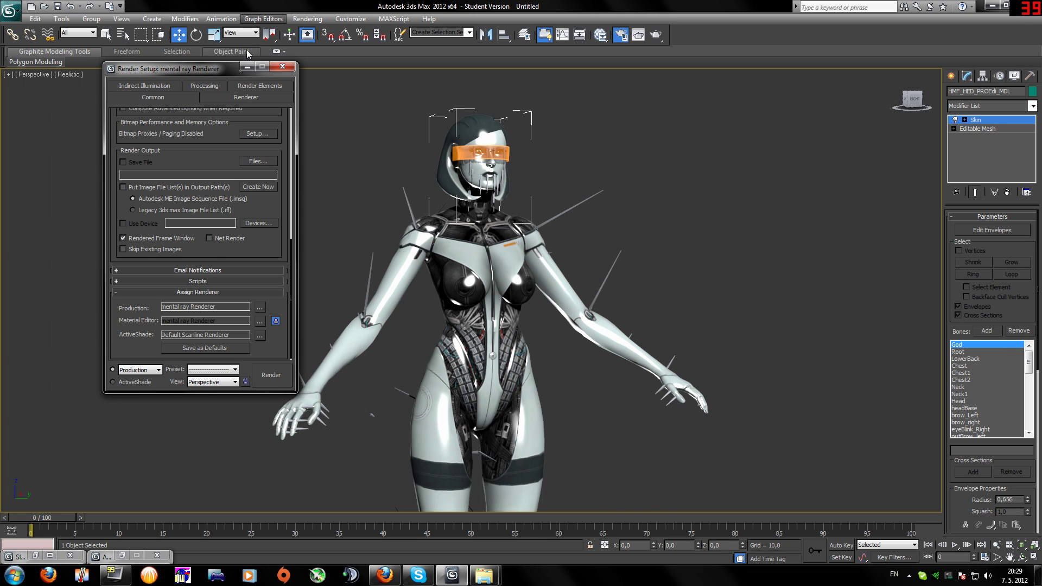
pyautogui.click(247, 66)
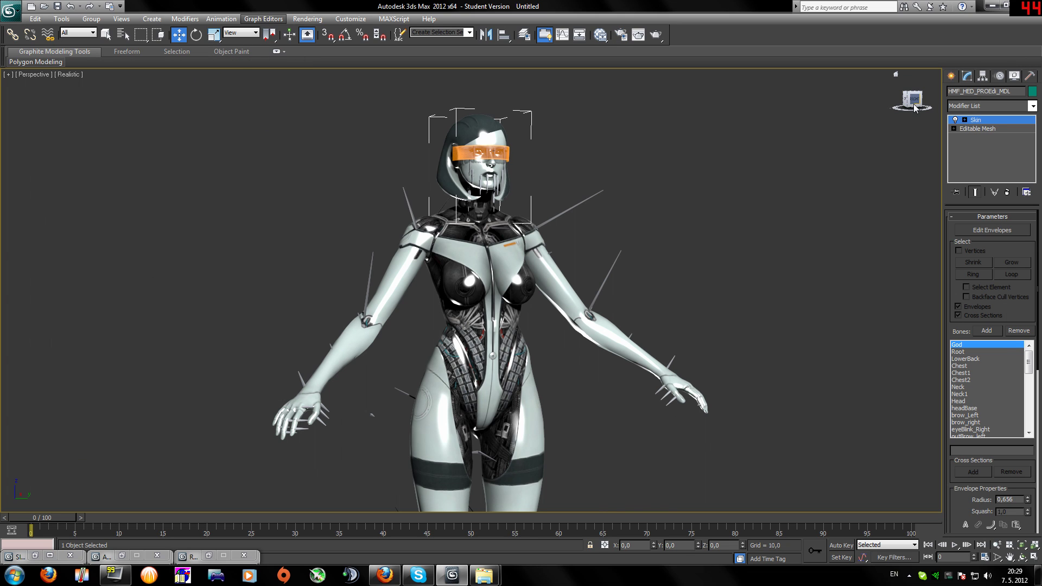
# - Render the framed figure with mental ray and inspect the torso, arms, head and visor at full size
pyautogui.moveTo(912, 102); pyautogui.dragTo(908, 101)
pyautogui.hotkey('shift', 'q')
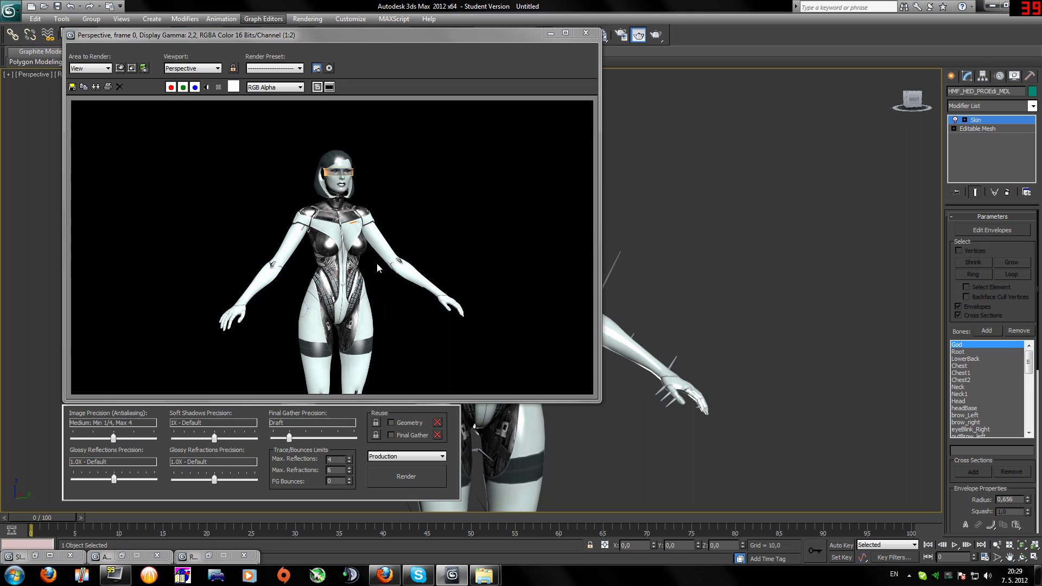
pyautogui.click(318, 283)
pyautogui.scroll(1, 318, 282)
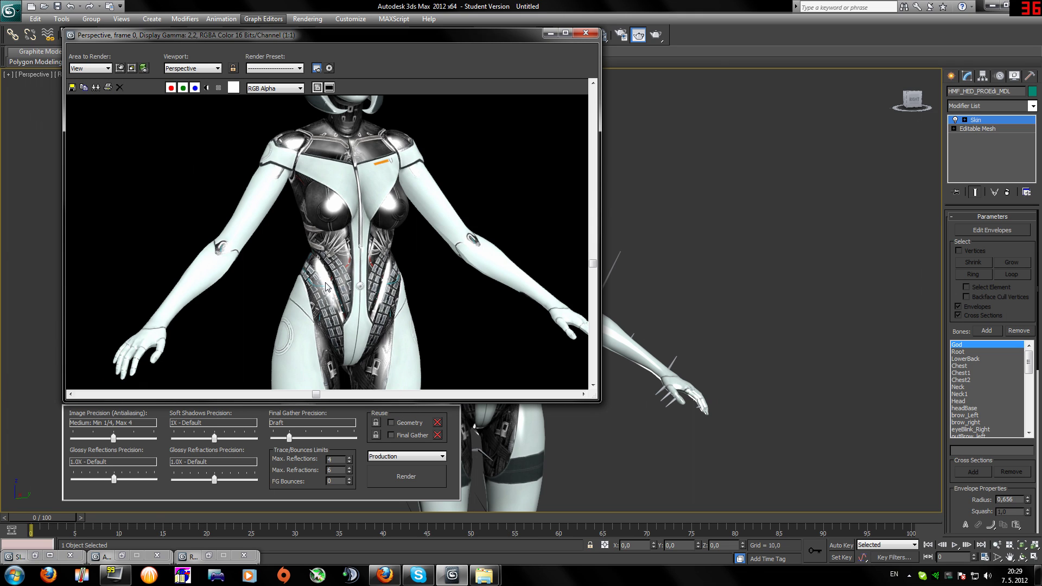
pyautogui.scroll(1, 325, 285)
pyautogui.scroll(-1, 323, 253)
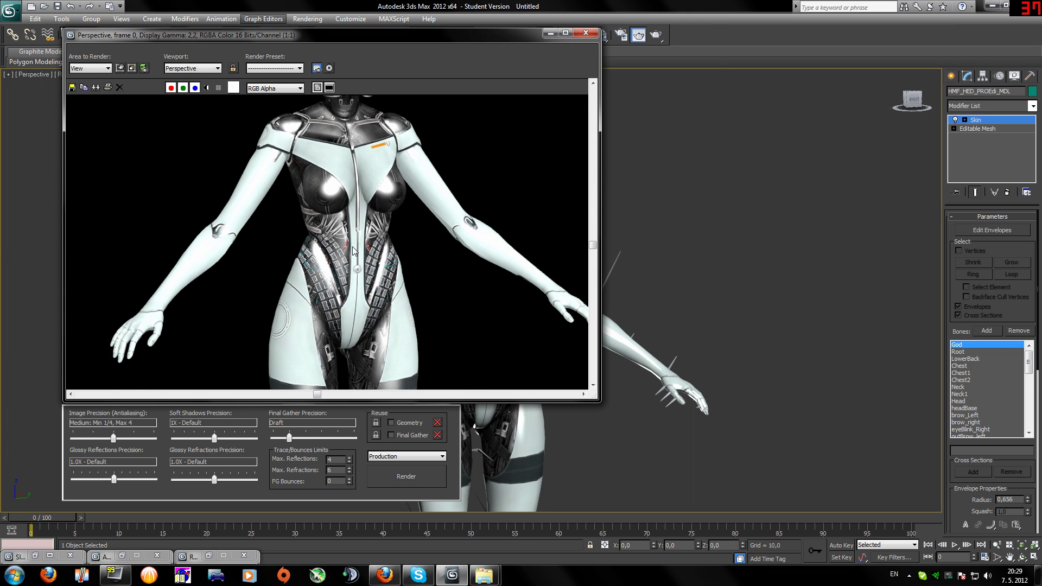
pyautogui.moveTo(352, 251); pyautogui.dragTo(355, 286, button='middle')
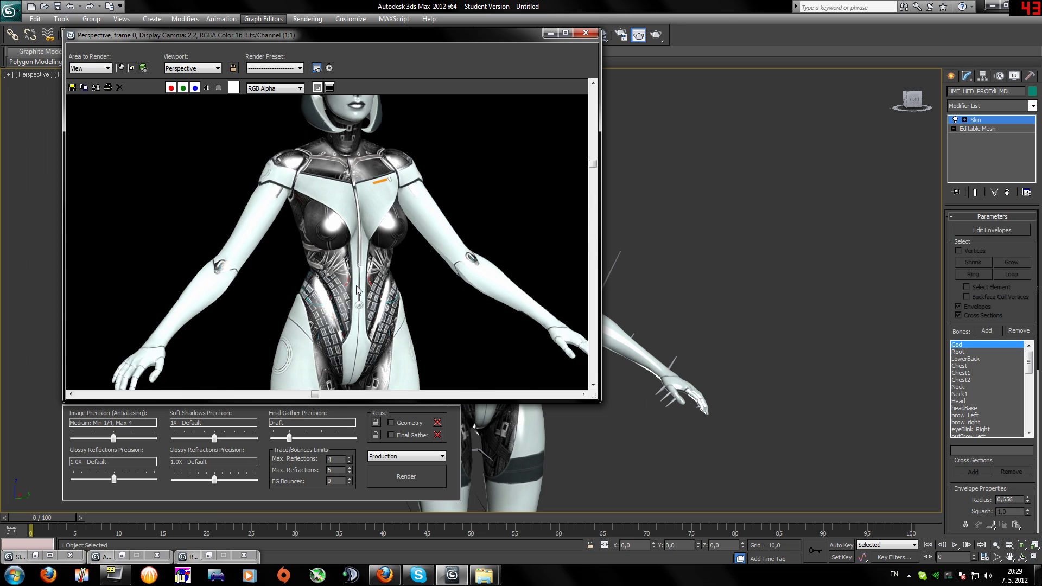
pyautogui.moveTo(354, 194); pyautogui.dragTo(356, 286, button='middle')
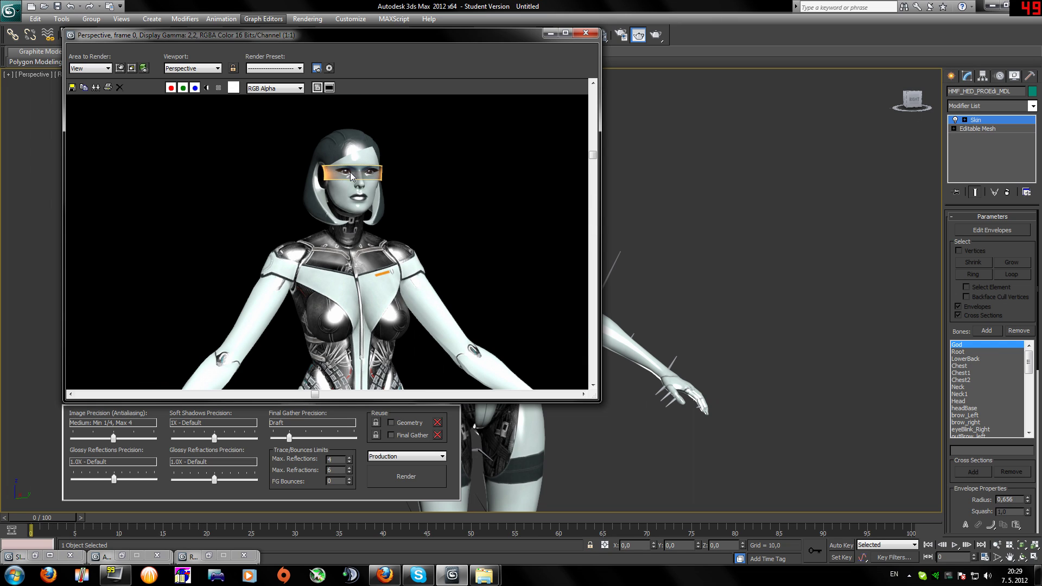
pyautogui.click(586, 33)
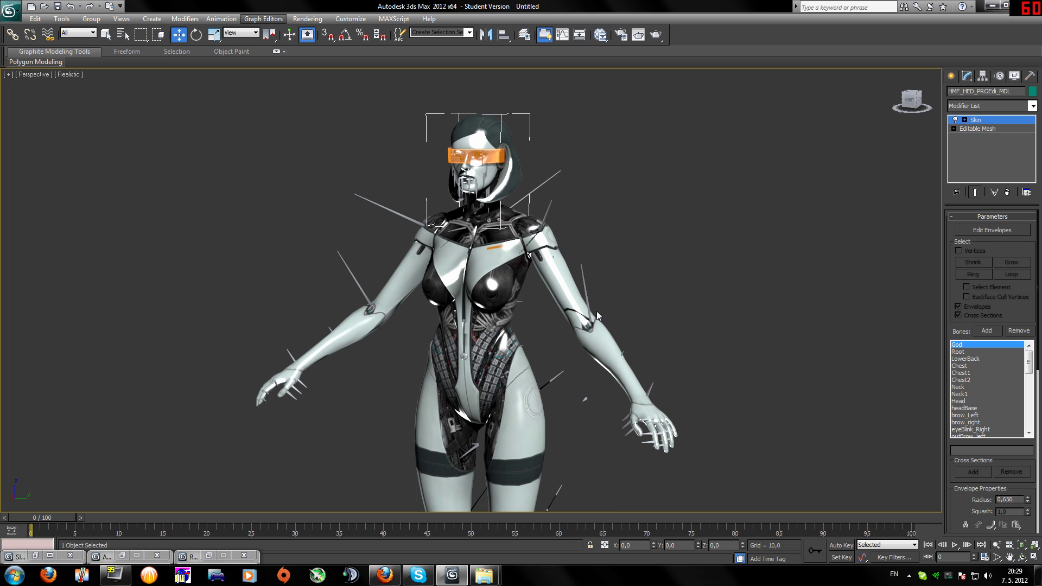
pyautogui.moveTo(894, 109); pyautogui.dragTo(906, 103)
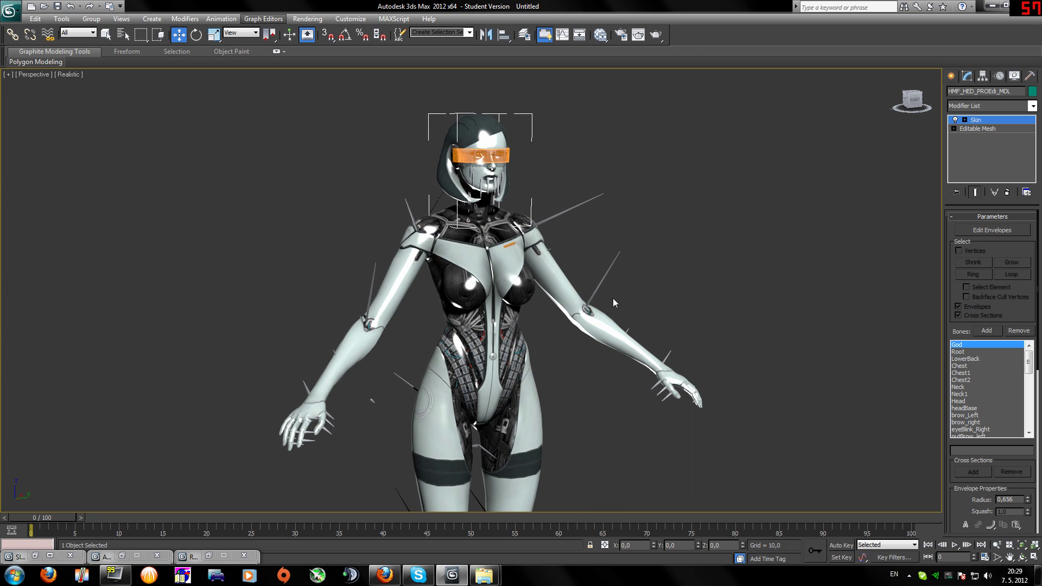